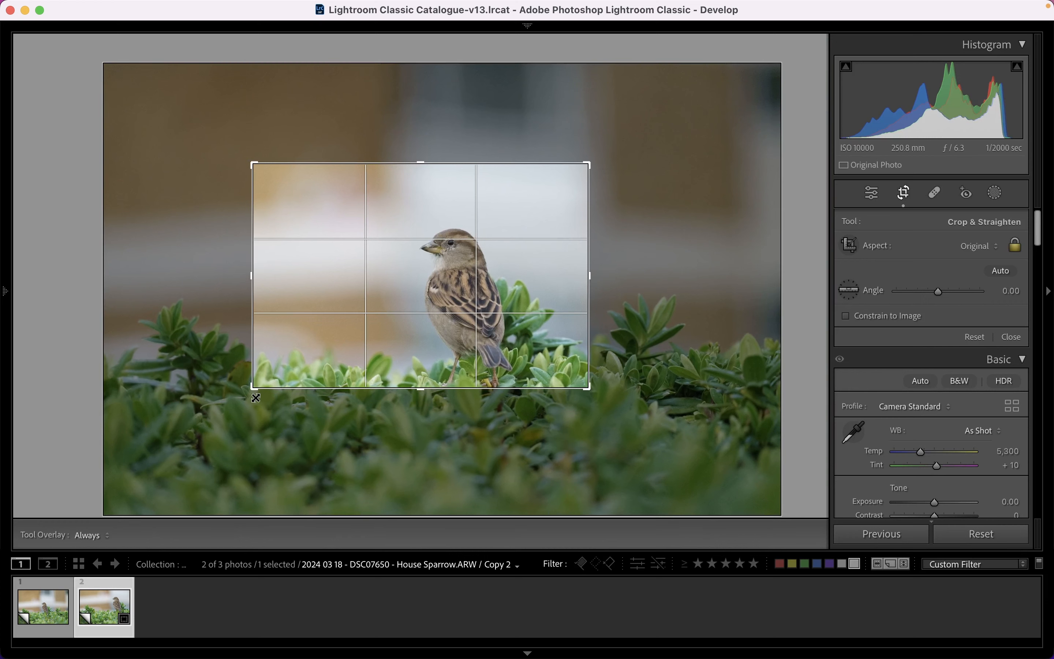
- Reposition the crop frame to show more foliage beneath the sparrow and apply the crop
left_click_drag(418, 287, 421, 252)
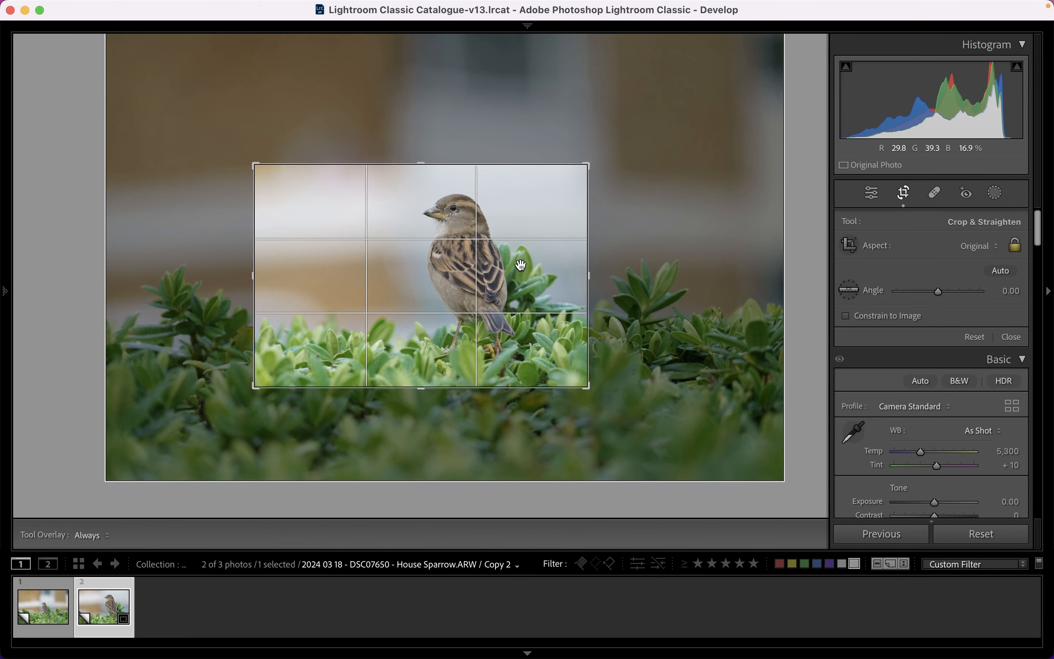
left_click(904, 192)
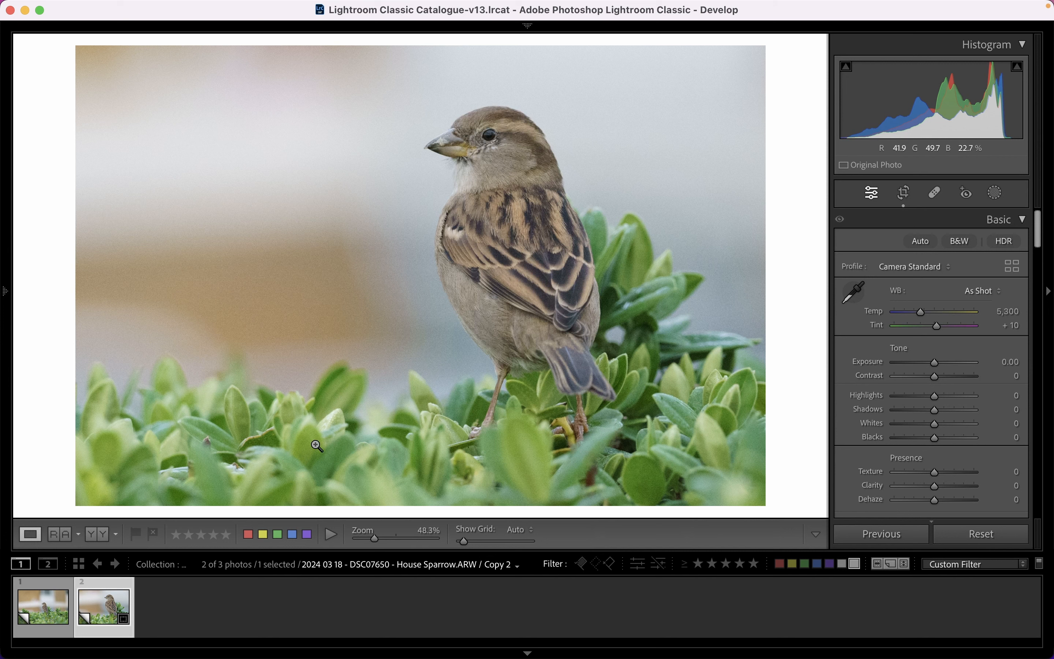
- Create a virtual copy of the cropped sparrow photo and set its profile to Linear-Sony ILCE-7RM3A
right_click(101, 601)
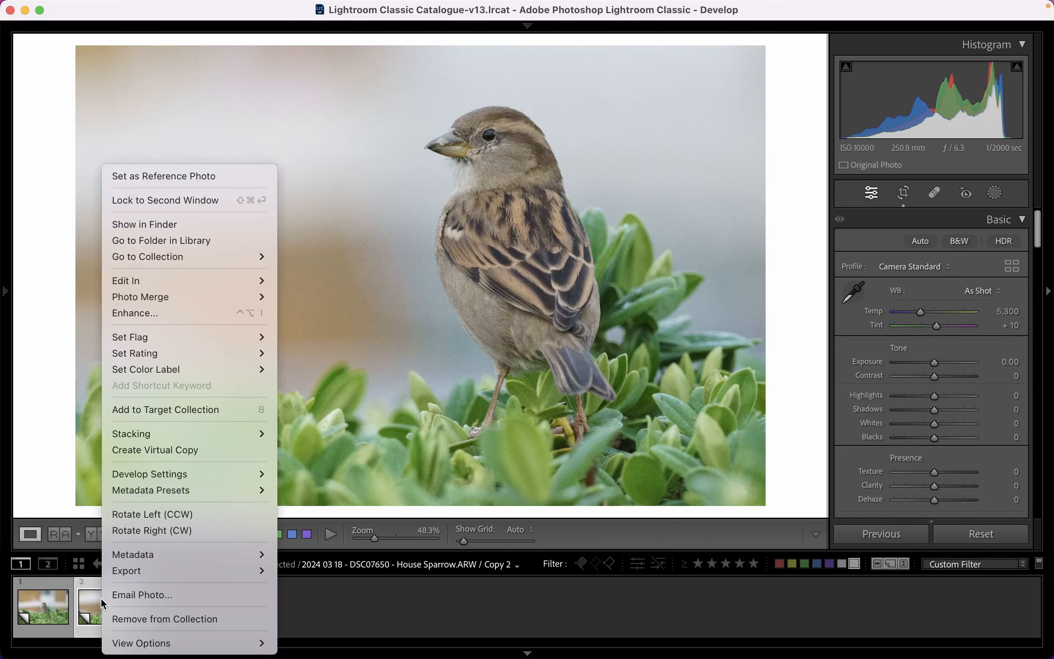
left_click(176, 453)
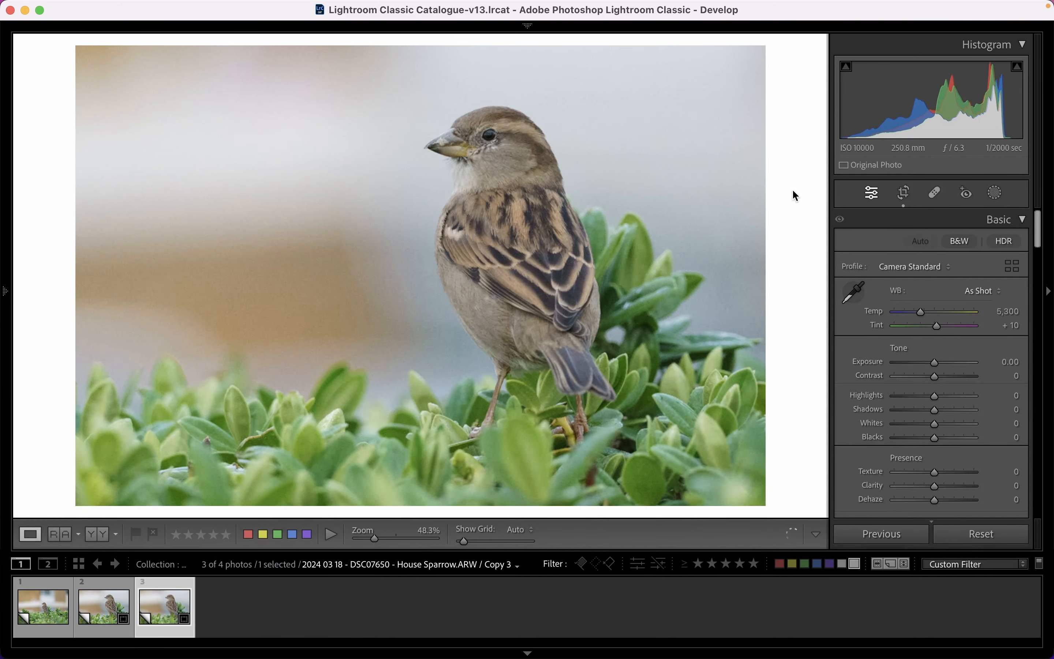
left_click(889, 268)
left_click(928, 285)
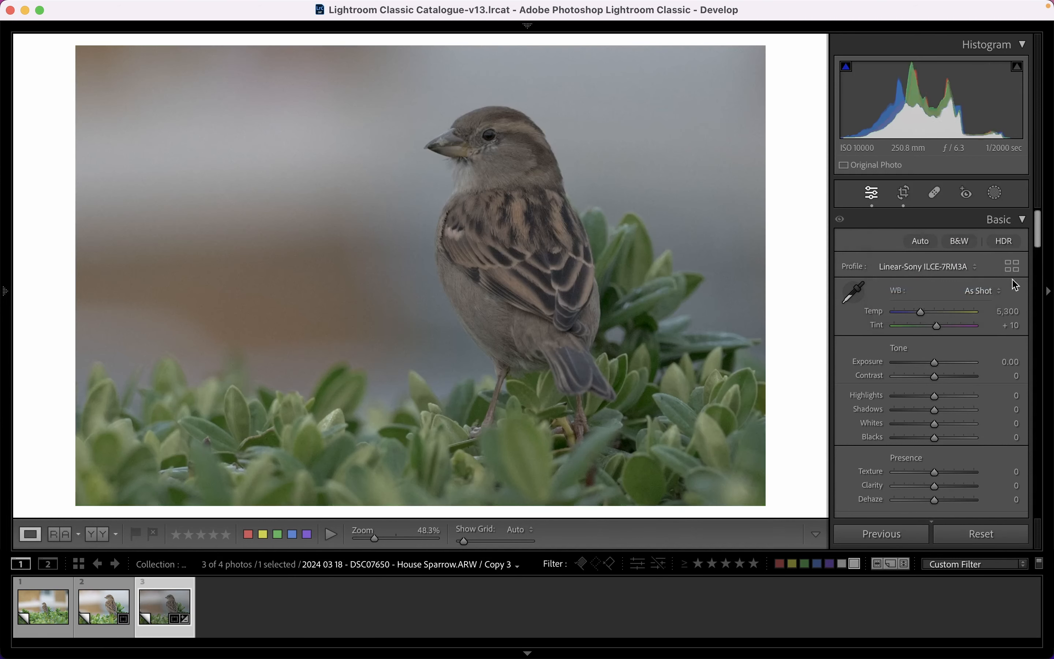
- Raise the exposure to +0.85 and move the tone curve's white point to input 217, output 255
left_click_drag(936, 362, 944, 367)
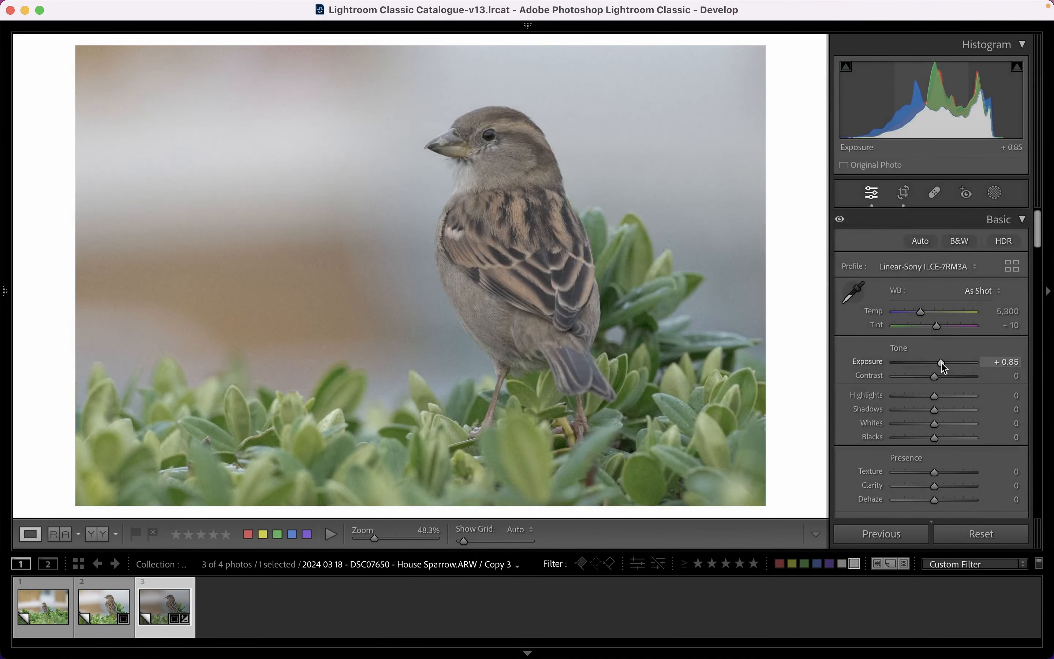
scroll(944, 368, "down", 5)
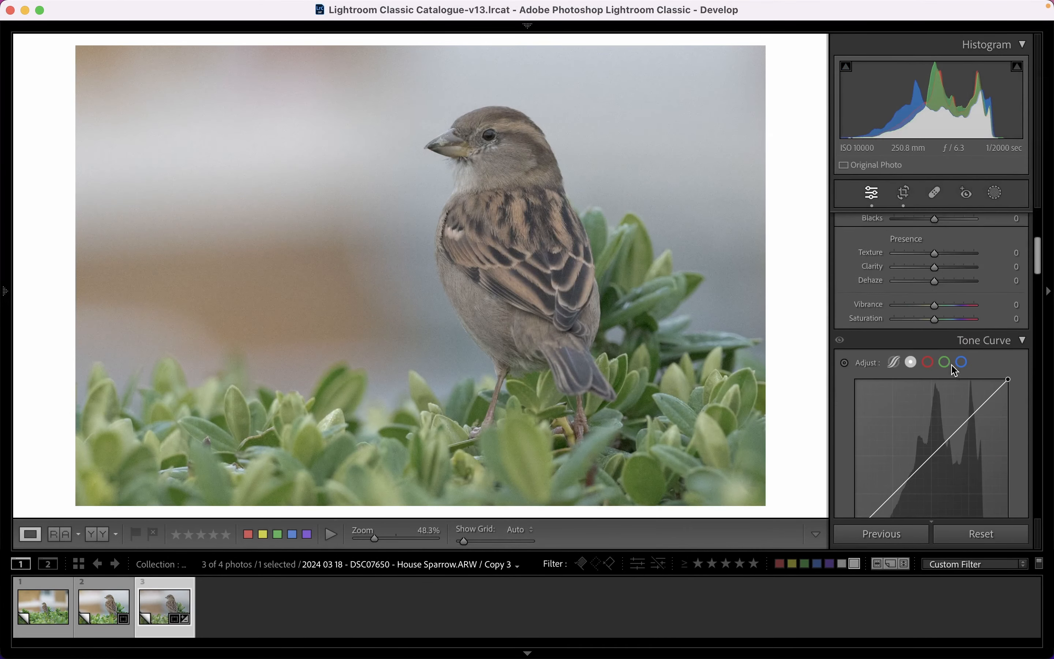
scroll(953, 371, "down", 2)
left_click_drag(1006, 294, 989, 289)
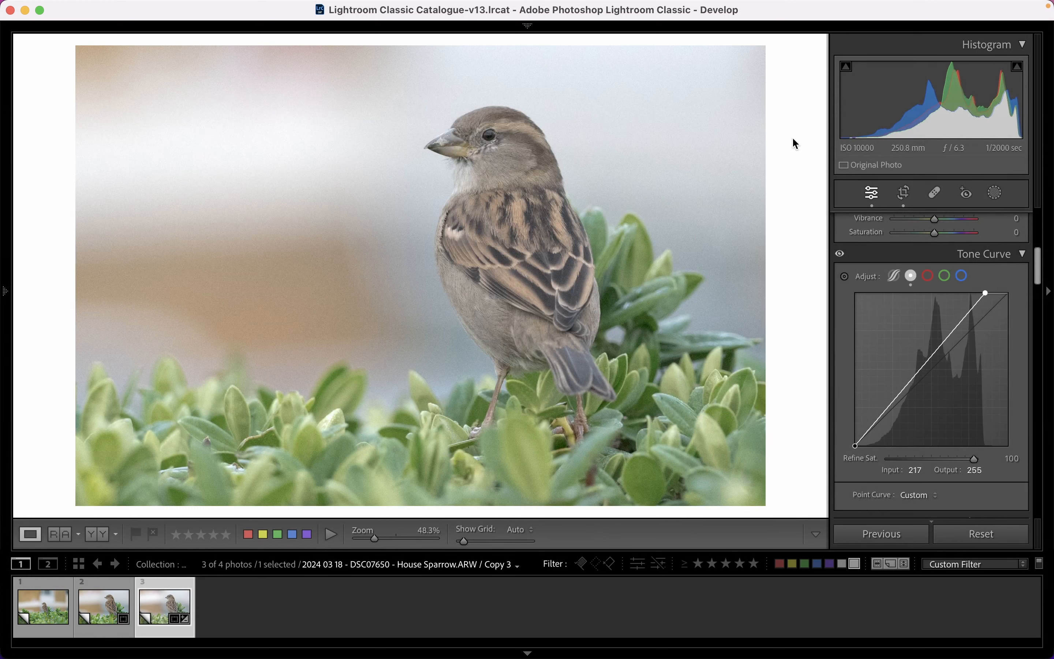
- Create another virtual copy and set its Calibration primary saturations to +36 blue, +41 green and +31 red
scroll(953, 357, "down", 20)
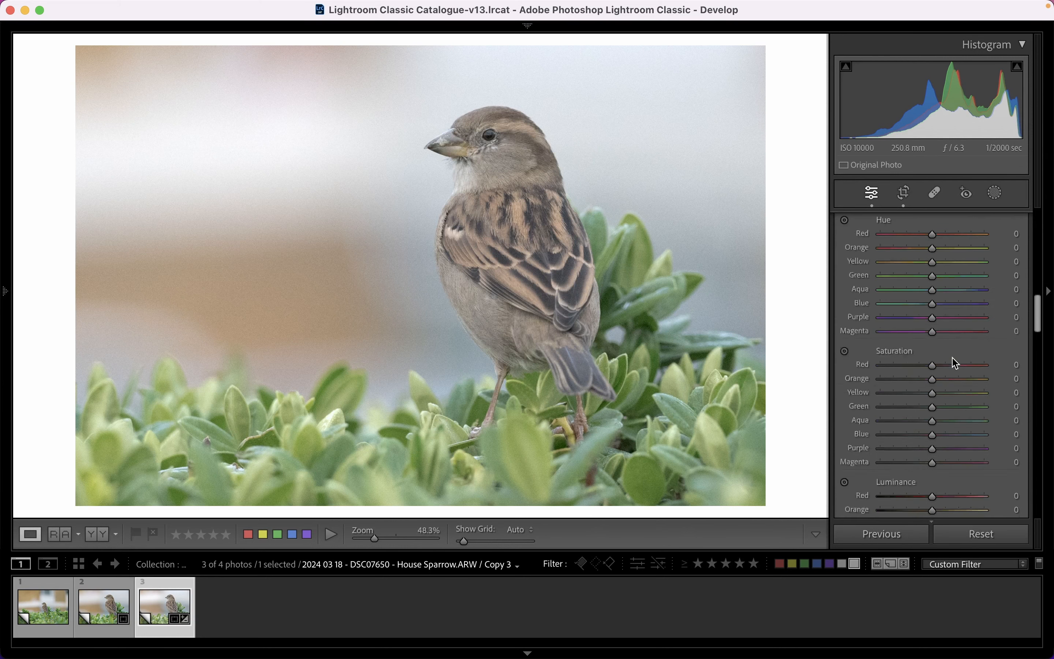
right_click(164, 617)
left_click(238, 450)
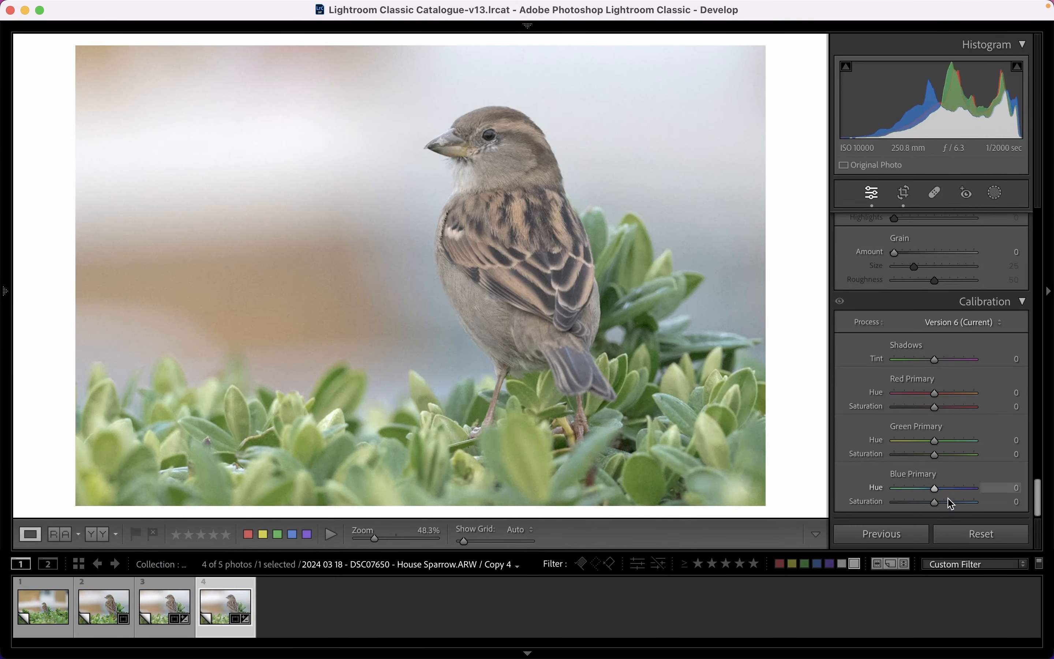
left_click_drag(941, 508, 952, 510)
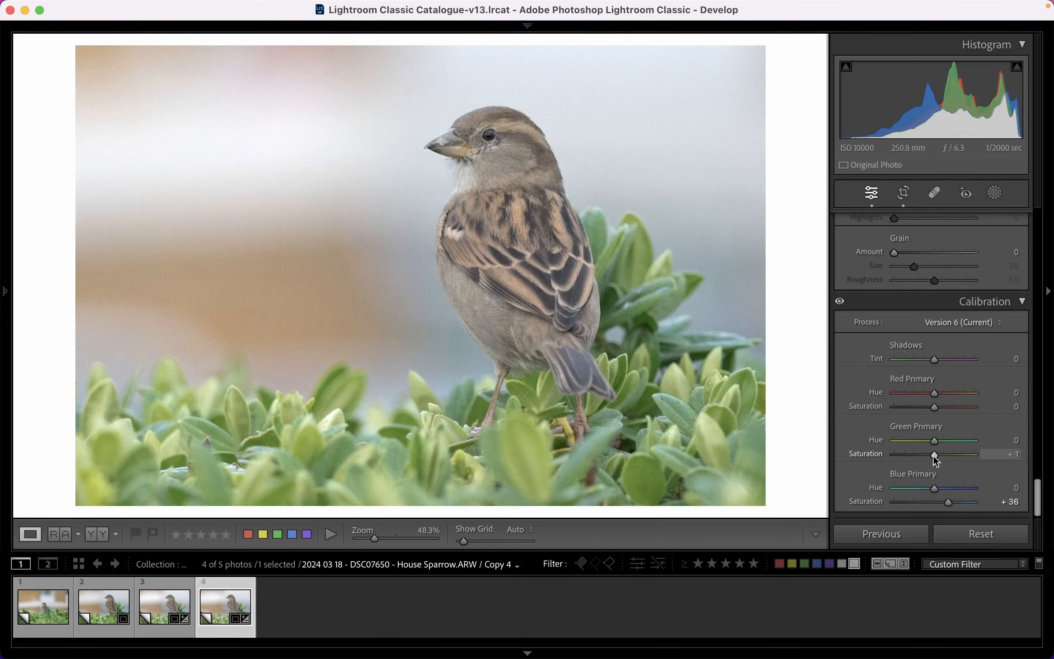
left_click_drag(935, 455, 951, 457)
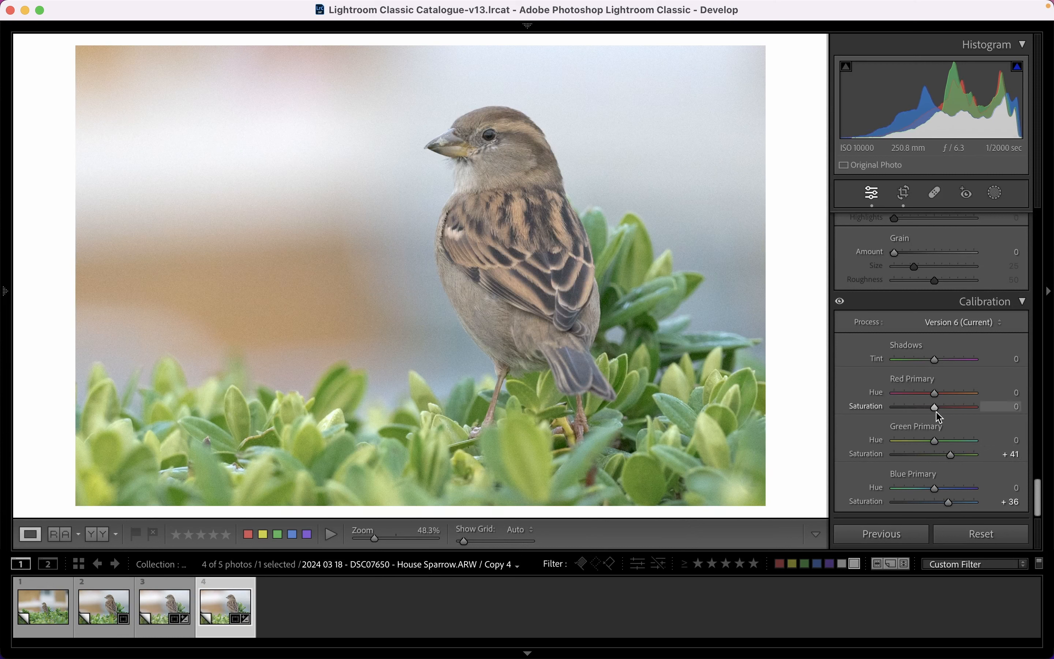
left_click_drag(937, 410, 947, 412)
scroll(949, 413, "up", 15)
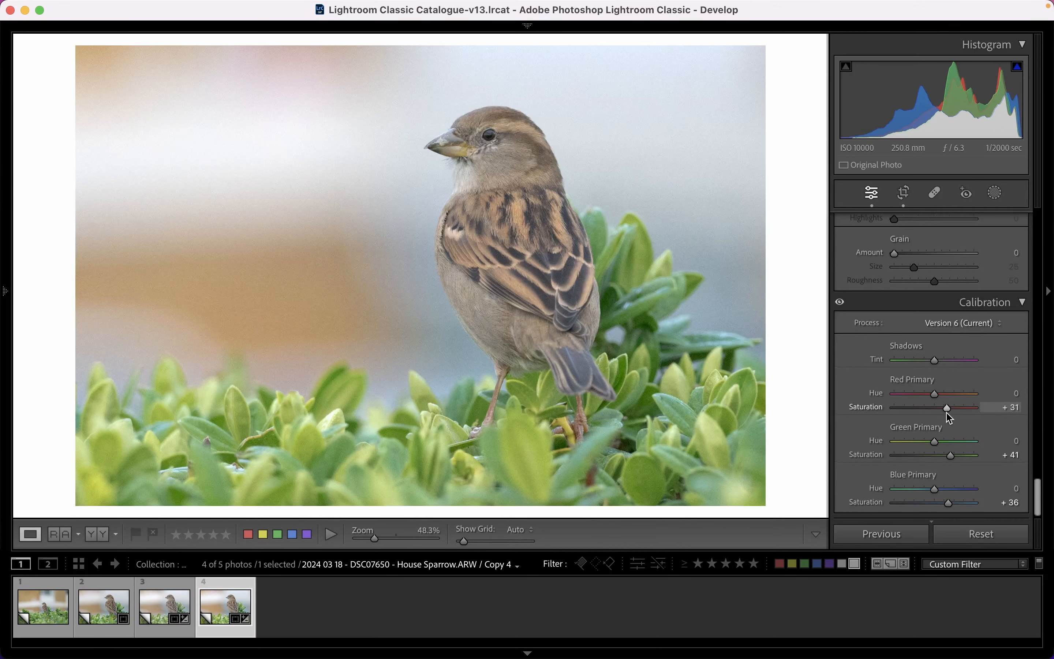
scroll(947, 412, "up", 15)
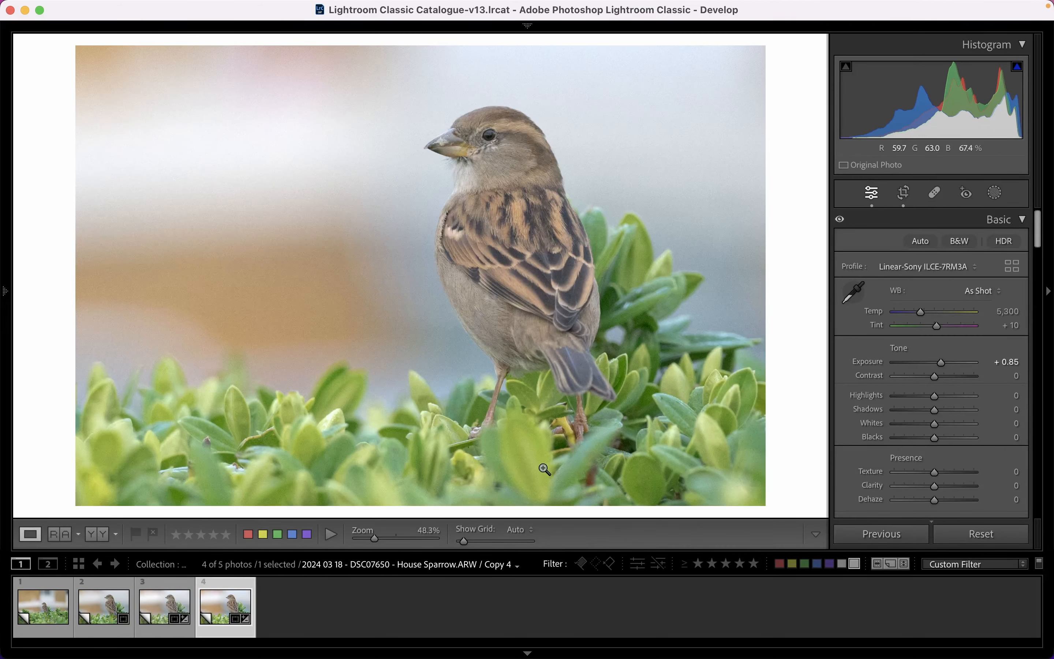
- Create a virtual copy of the calibrated photo and apply manual noise reduction with Luminance 38 and its Detail 76
right_click(223, 593)
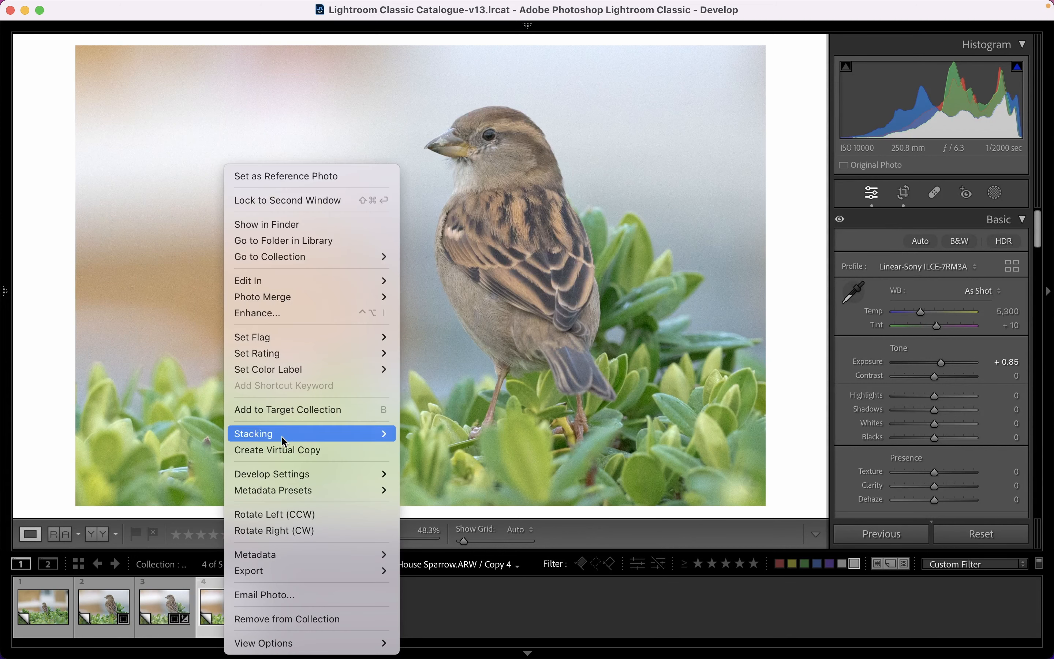
left_click(279, 450)
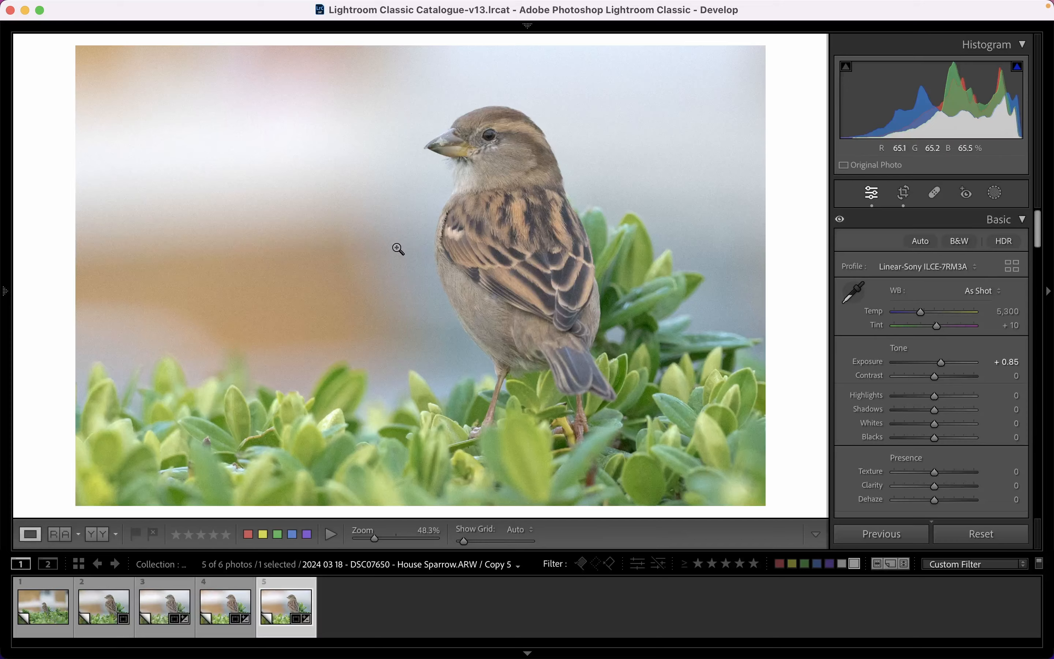
left_click(428, 199)
scroll(979, 392, "down", 15)
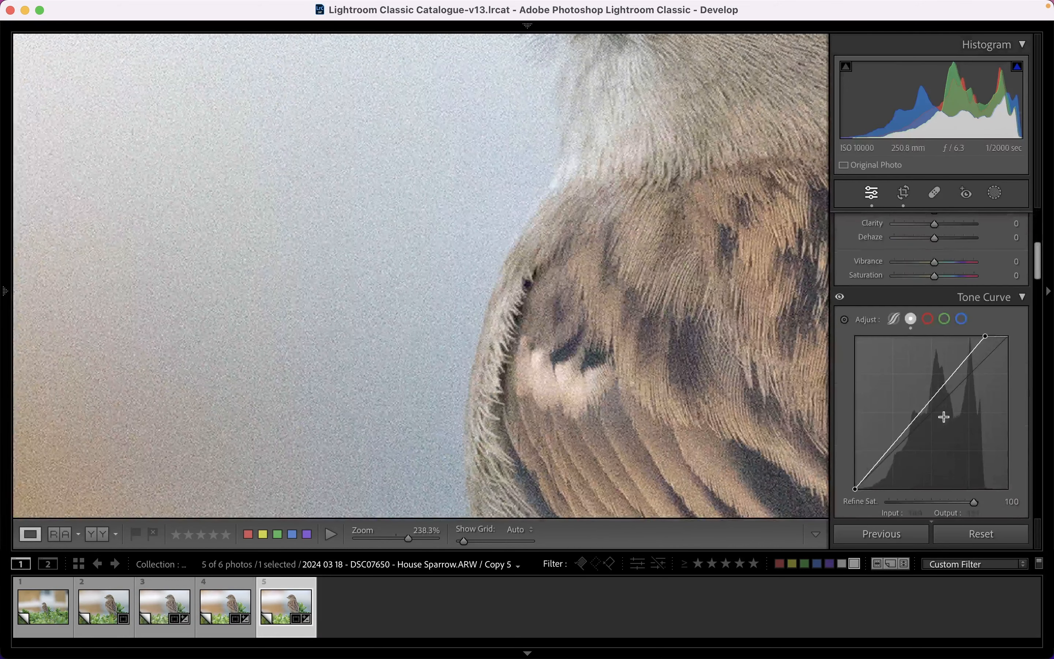
scroll(979, 391, "down", 12)
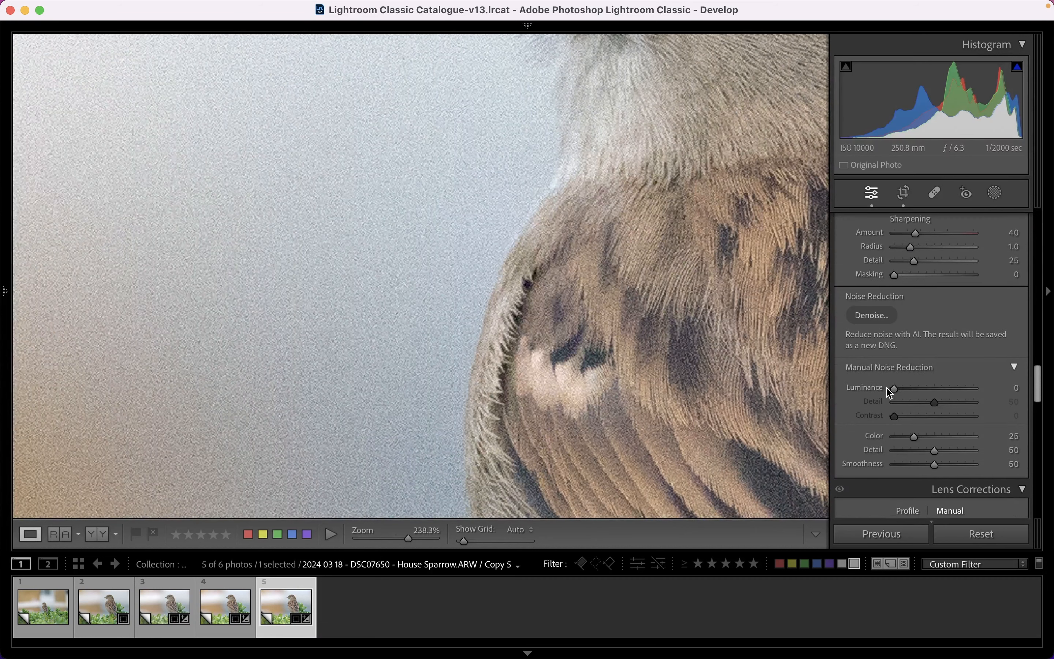
left_click_drag(892, 388, 895, 388)
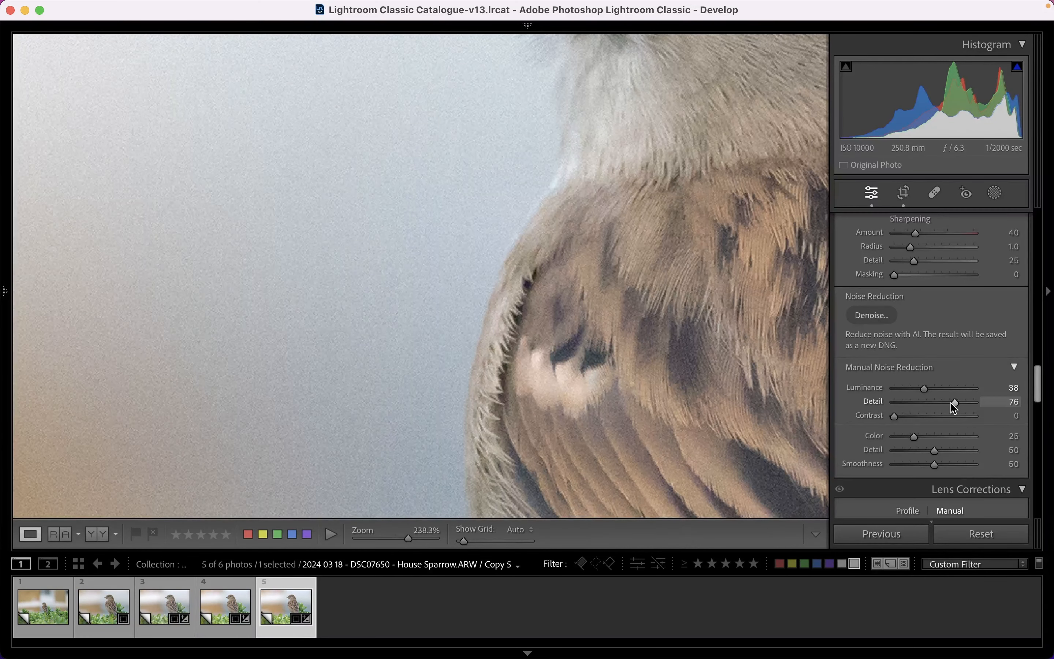
left_click(570, 314)
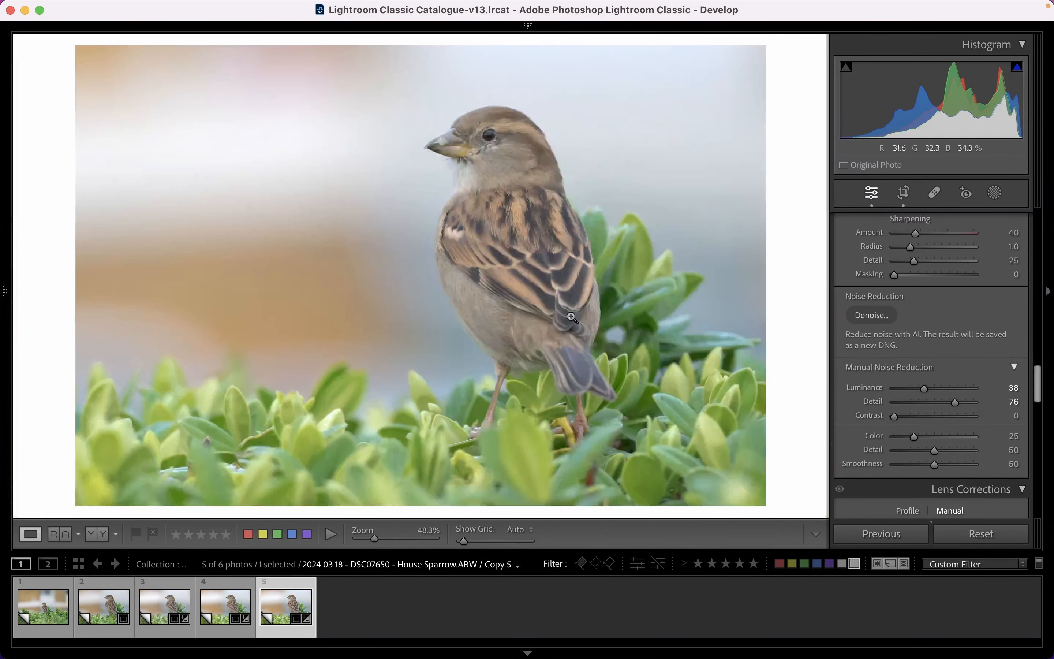
scroll(847, 226, "up", 15)
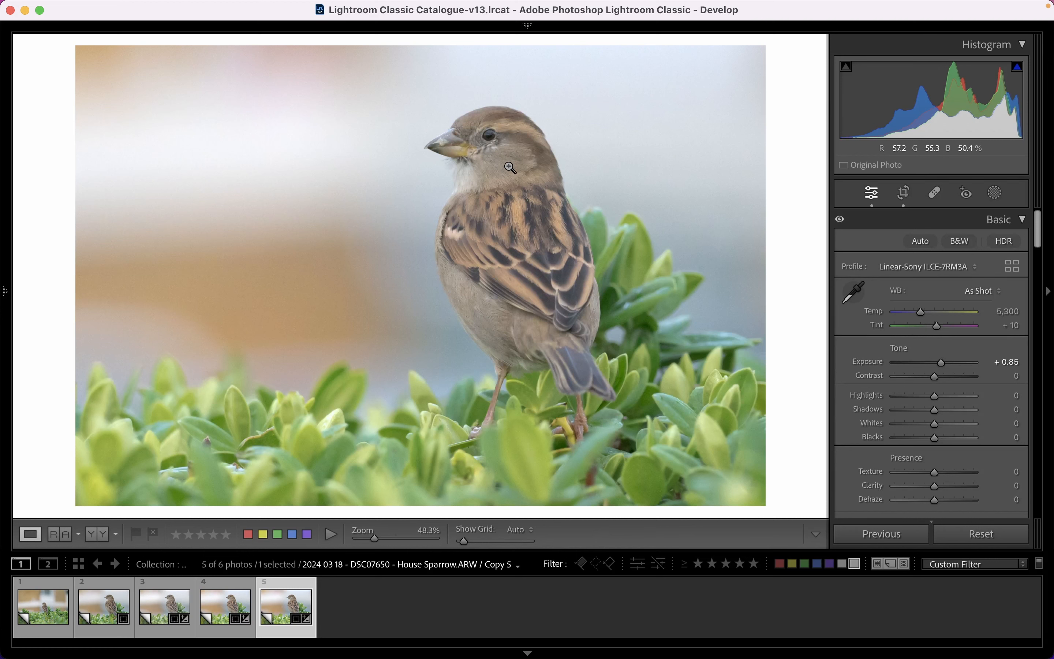
- Create a virtual copy of the noise-reduced photo and mask the sparrow using Objects selection in rectangle mode
right_click(293, 608)
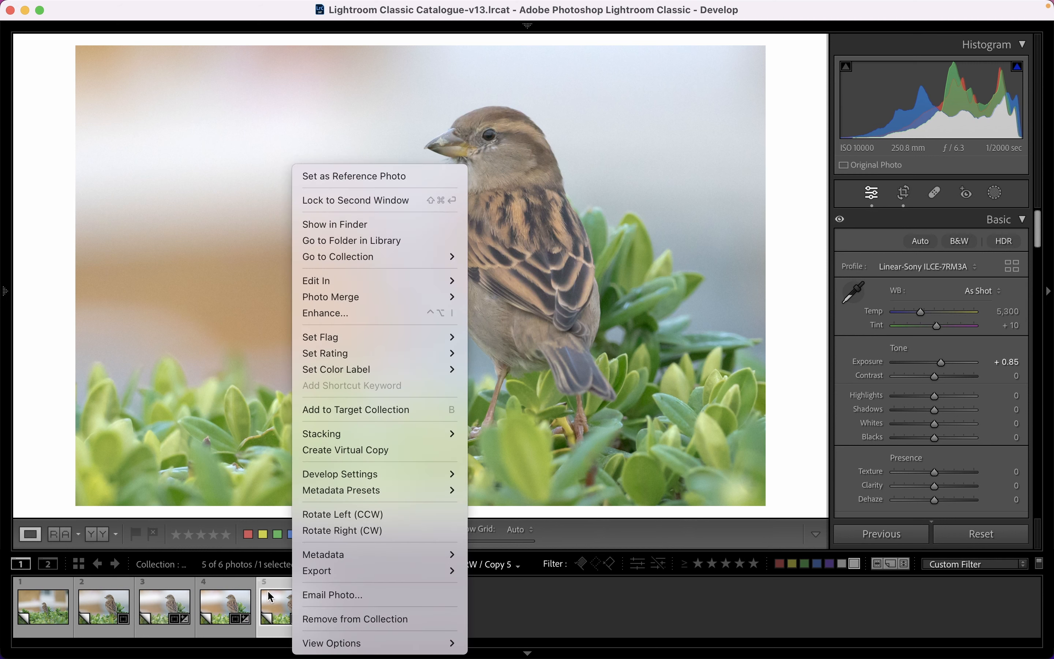
left_click(358, 451)
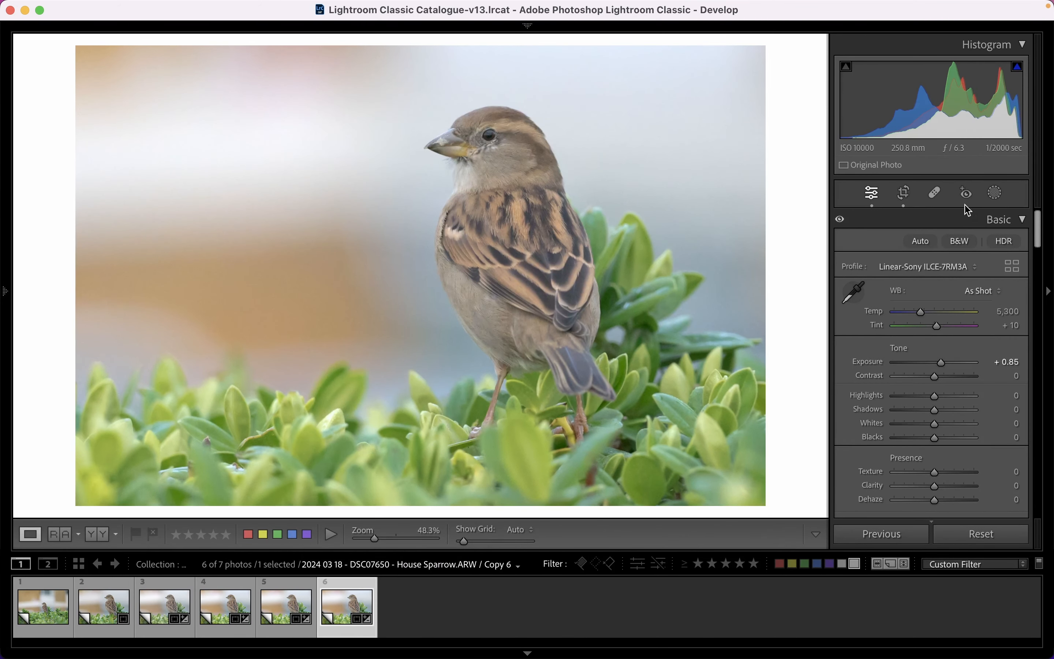
left_click(997, 194)
left_click(873, 304)
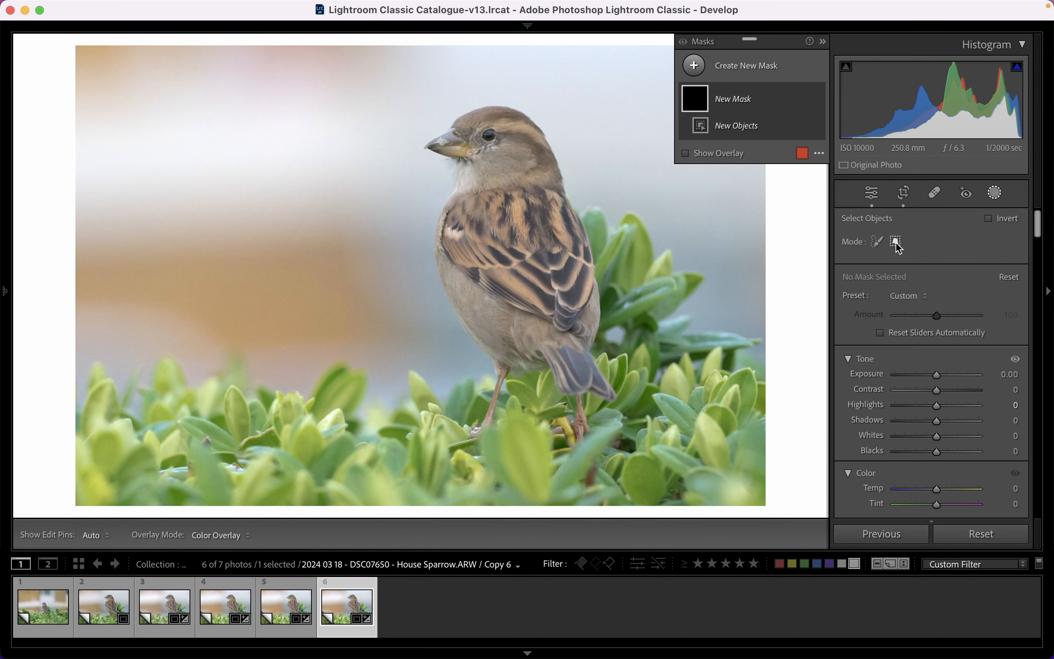
left_click_drag(402, 92, 632, 458)
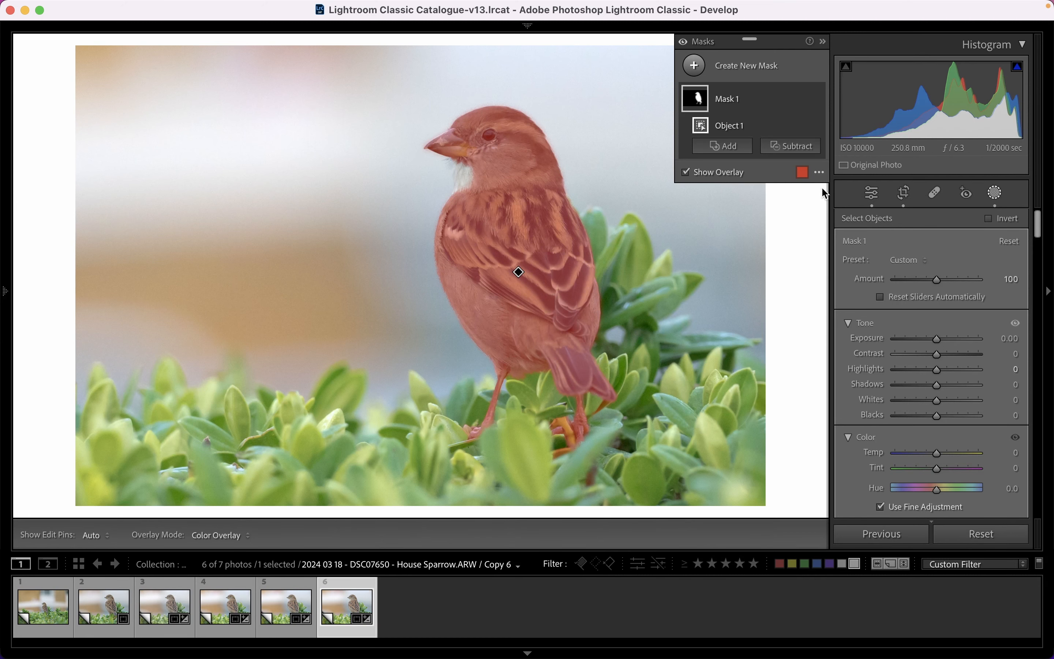
- Add a Brush component to the sparrow mask and show the red overlay around the throat
left_click(995, 193)
left_click_drag(457, 175, 571, 172)
left_click(995, 193)
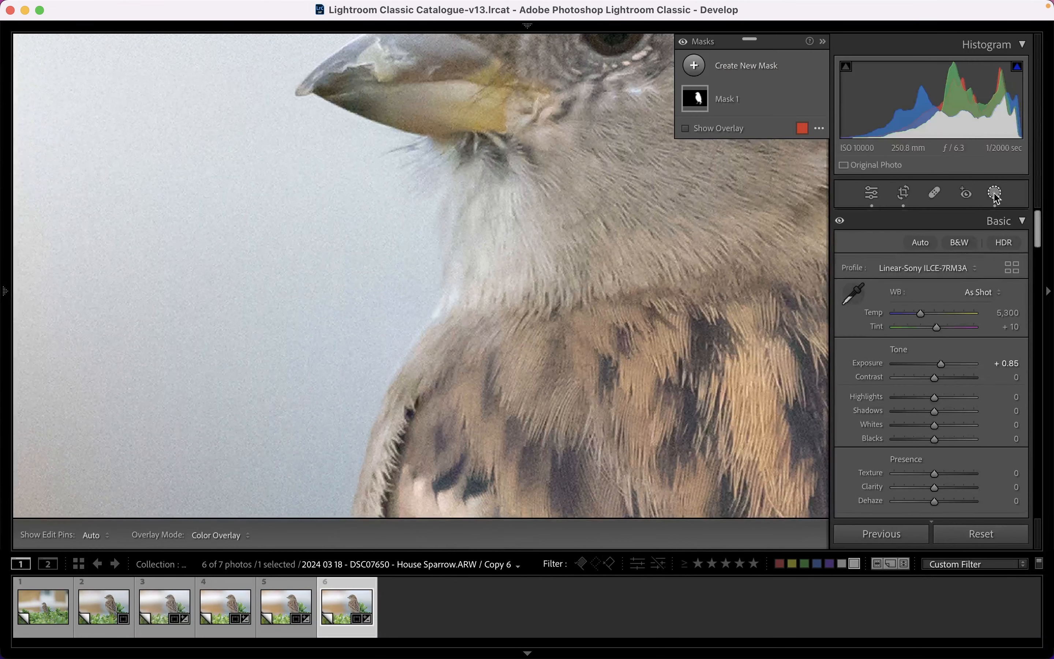
left_click(697, 99)
left_click(728, 148)
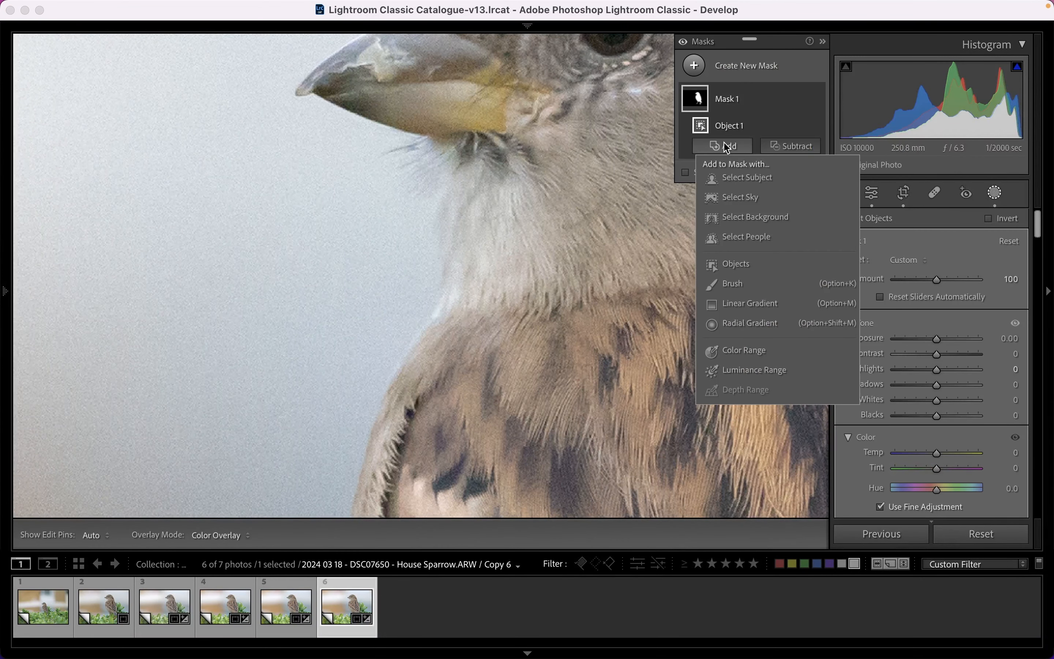
left_click(731, 284)
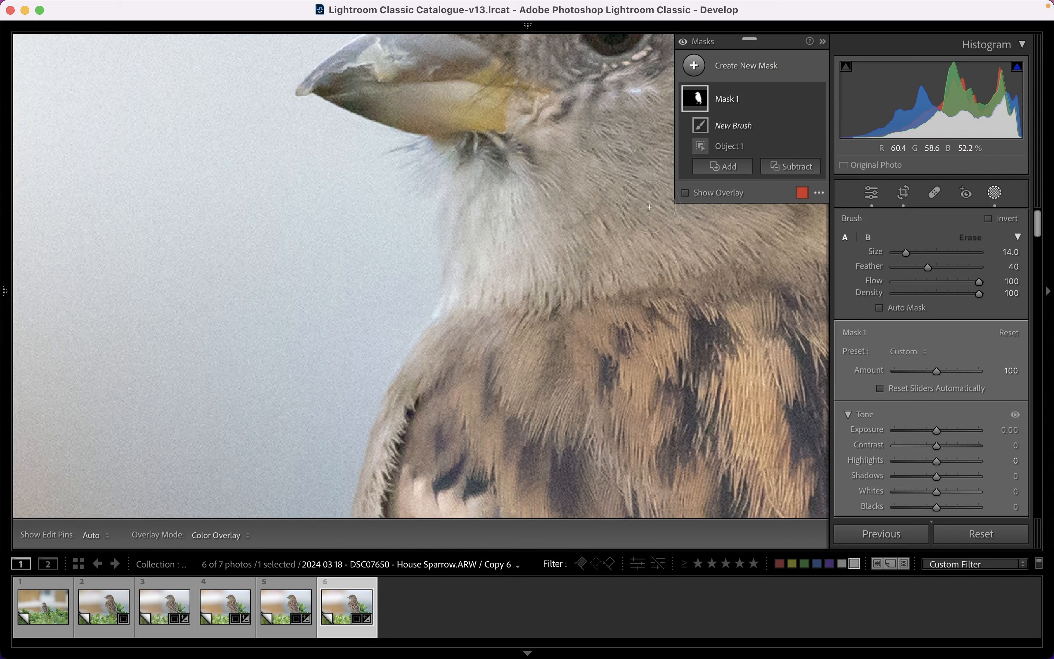
left_click(685, 192)
key("h")
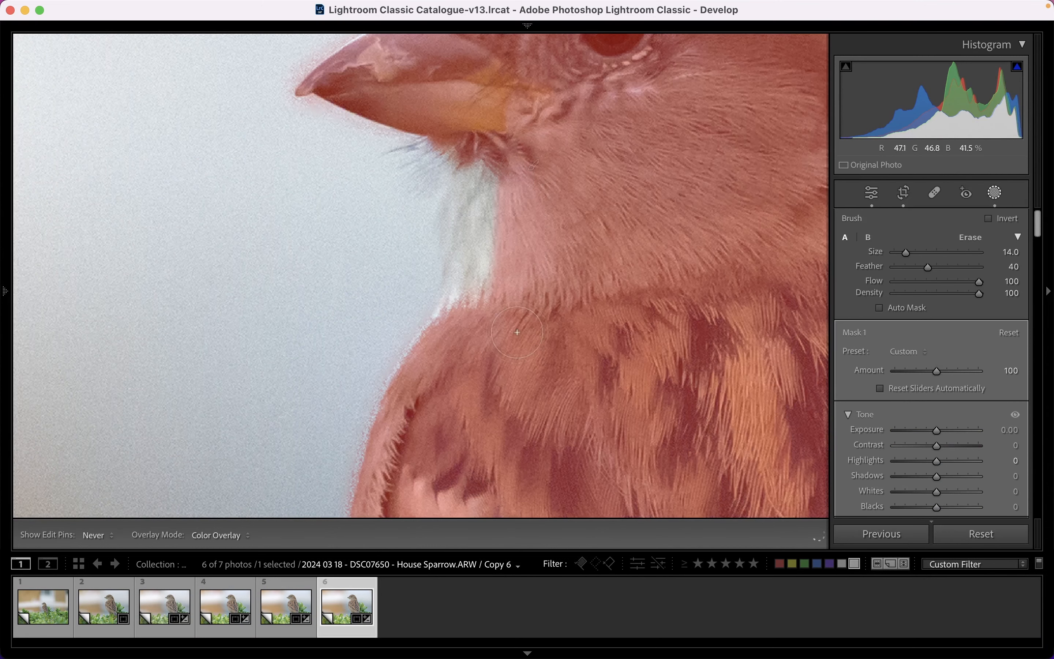
- Paint the missed pale throat feathers below the beak into the sparrow mask with the size 14 brush
key("h")
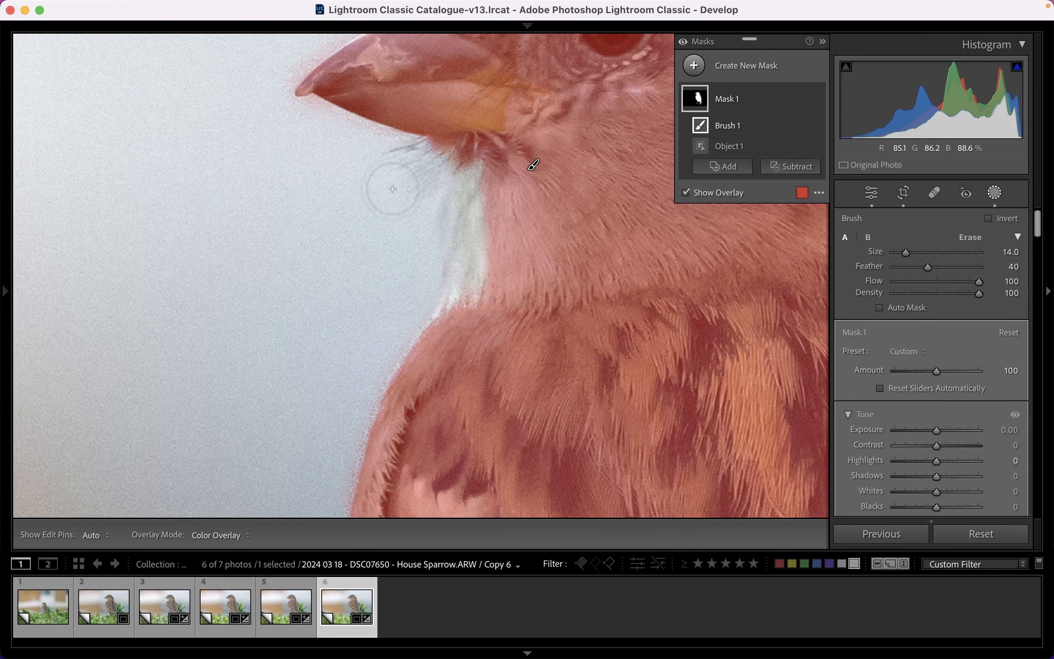
key("h")
left_click_drag(486, 170, 489, 251)
key("h")
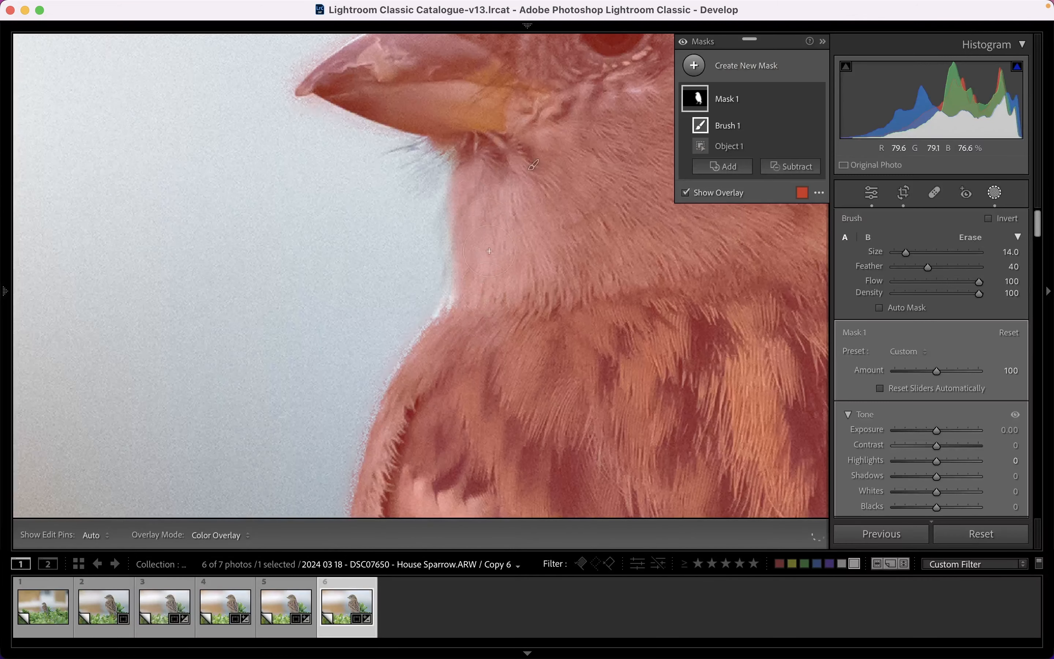
key("h")
mouse_move(482, 196)
left_mouse_down()
mouse_move(471, 218)
mouse_move(474, 299)
left_mouse_up()
key("h")
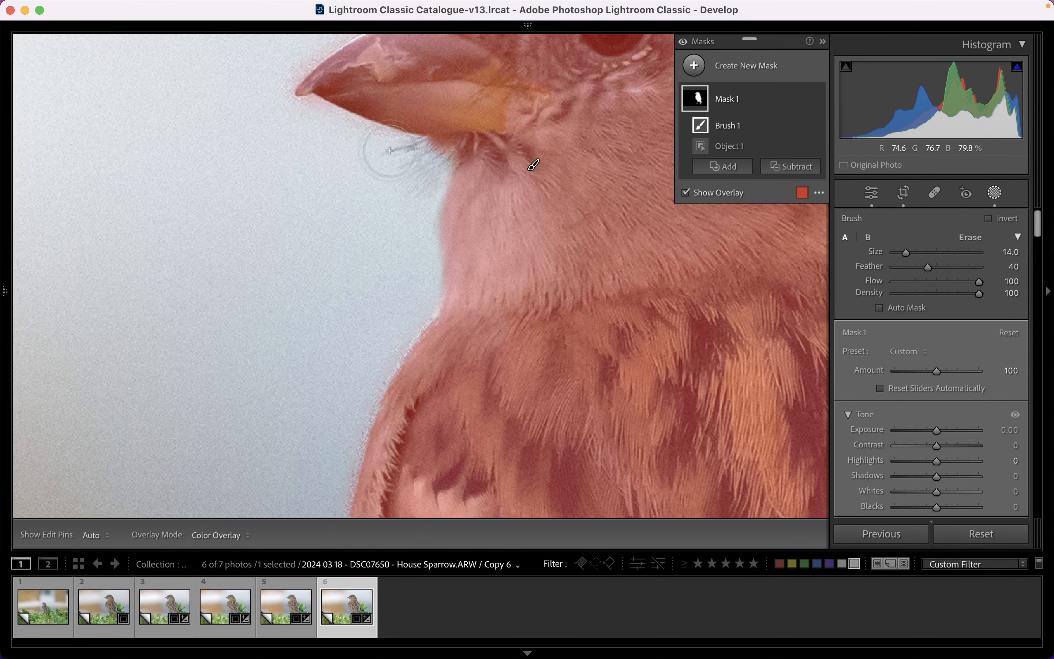
- Reduce the brush size to 6, try painting the fine feathers under the beak, and undo that stroke
key("bracketleft")
key("bracketleft")
key("bracketleft")
left_click_drag(456, 151, 435, 161)
key("super+z")
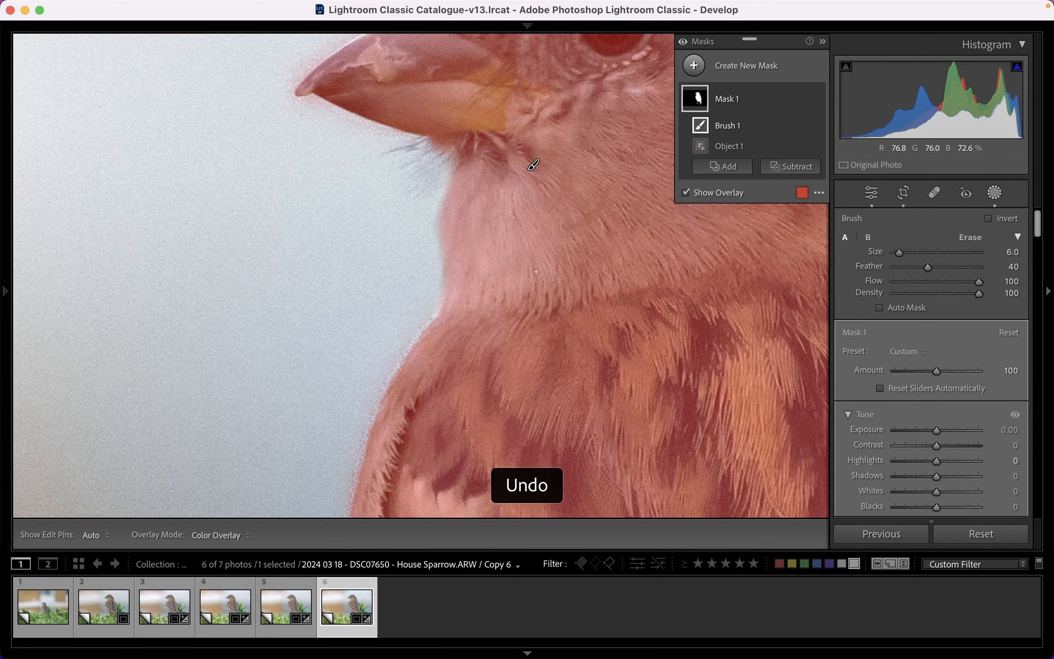
- Subtract a Brush component from the sparrow mask and start painting out the yellow stem beside the foot at brush size 15
scroll(531, 160, "down", 15)
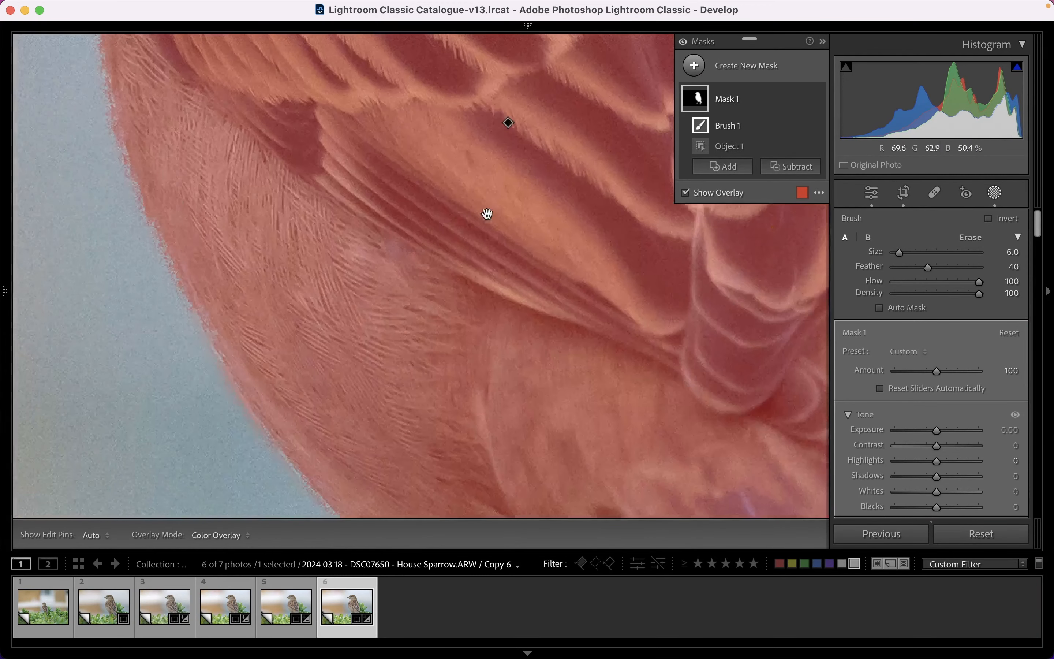
scroll(556, 391, "down", 15)
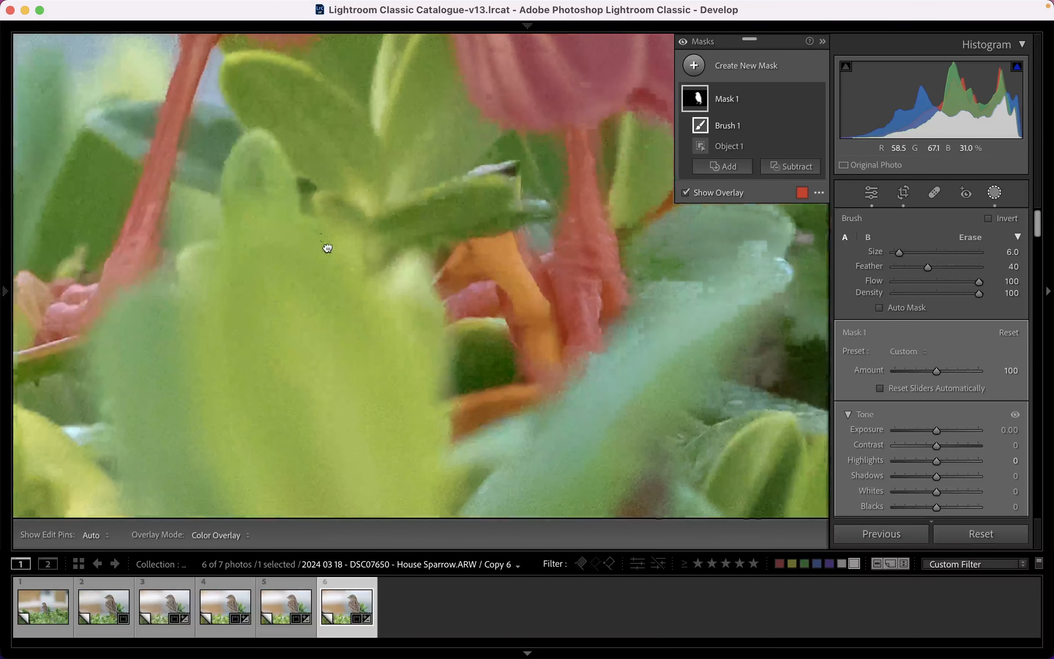
left_click(791, 167)
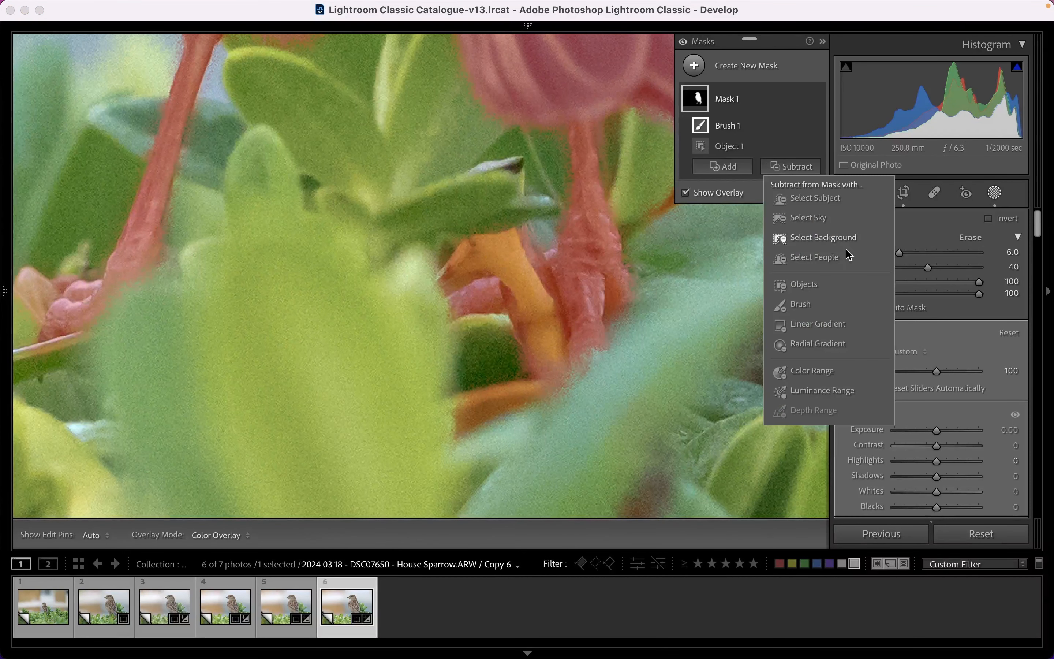
left_click(801, 304)
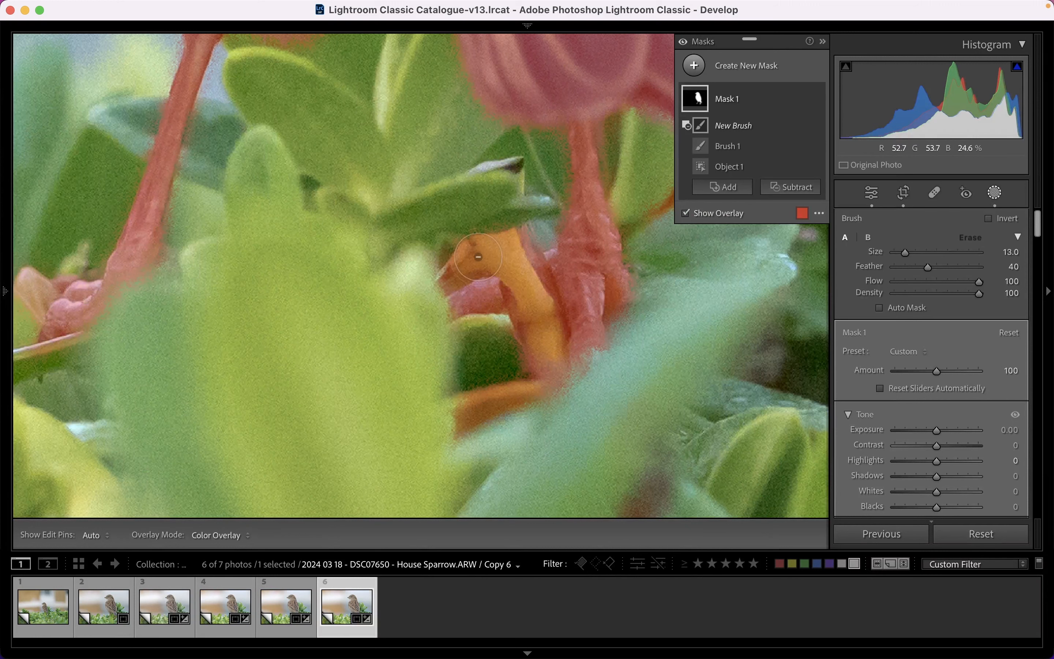
scroll(474, 255, "up", 2)
mouse_move(499, 210)
left_mouse_down()
mouse_move(437, 323)
mouse_move(513, 203)
mouse_move(499, 281)
mouse_move(508, 374)
mouse_move(474, 411)
mouse_move(528, 404)
left_mouse_up()
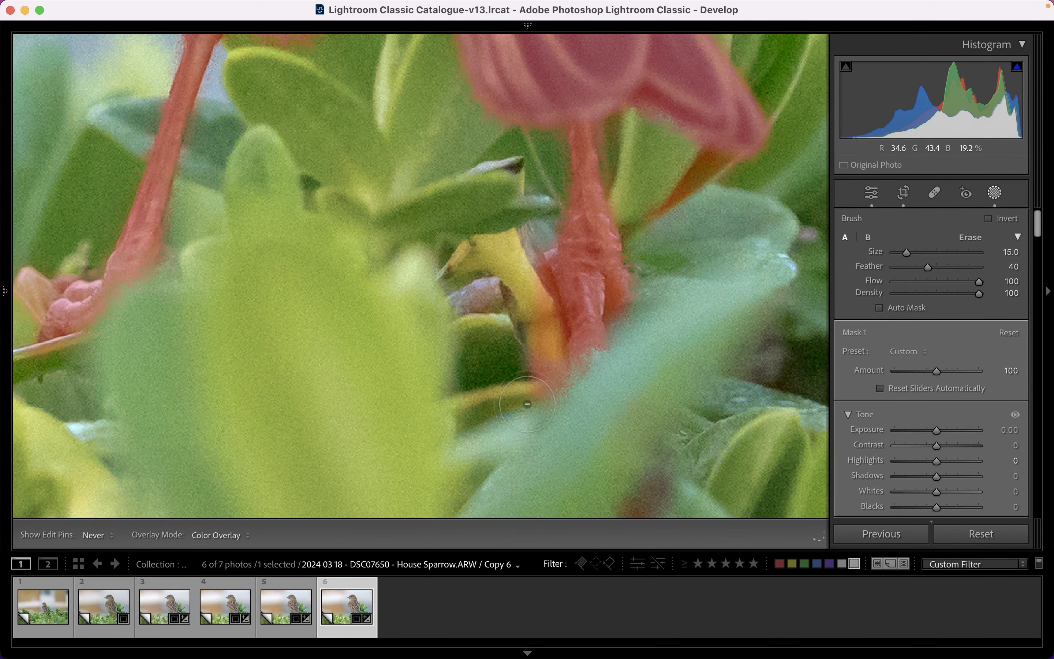
- Paint the rest of the yellow stem, the blurred leaf by the foot and the orange stem under the tail out of the mask
left_click_drag(501, 195, 413, 103)
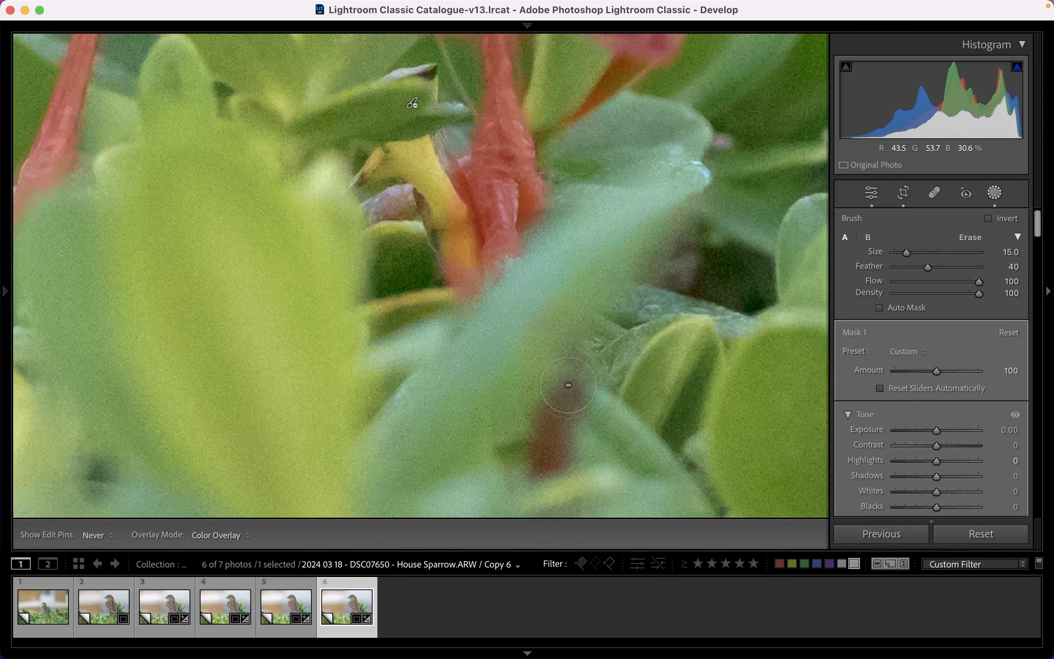
mouse_move(568, 385)
left_mouse_down()
mouse_move(539, 427)
mouse_move(540, 458)
mouse_move(559, 472)
mouse_move(553, 446)
mouse_move(574, 370)
left_mouse_up()
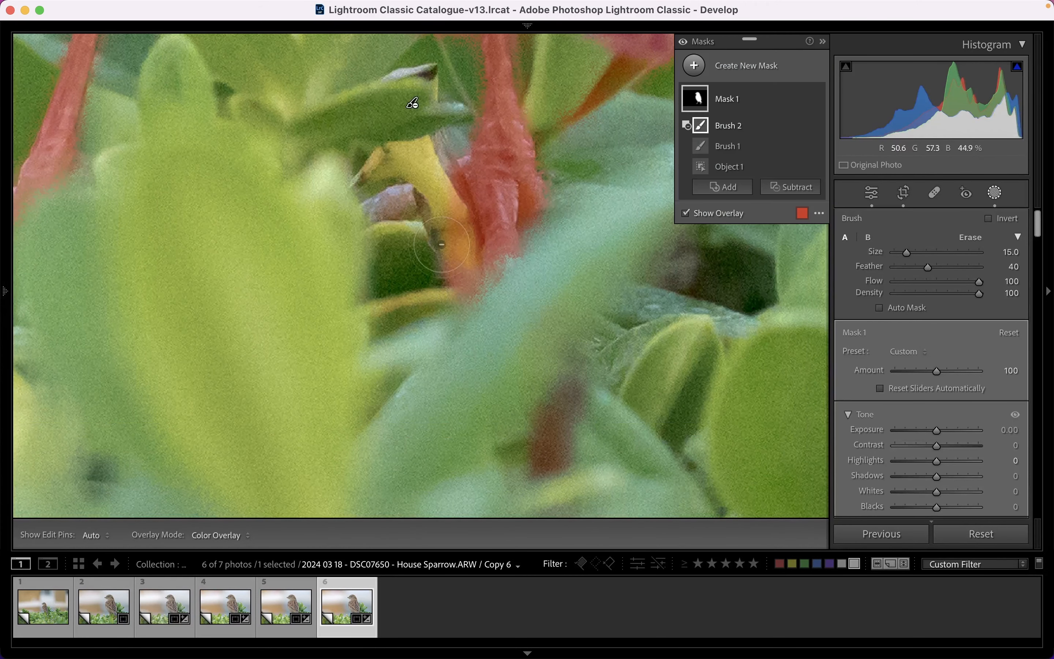
mouse_move(431, 172)
left_mouse_down()
mouse_move(456, 330)
mouse_move(444, 295)
mouse_move(507, 314)
left_mouse_up()
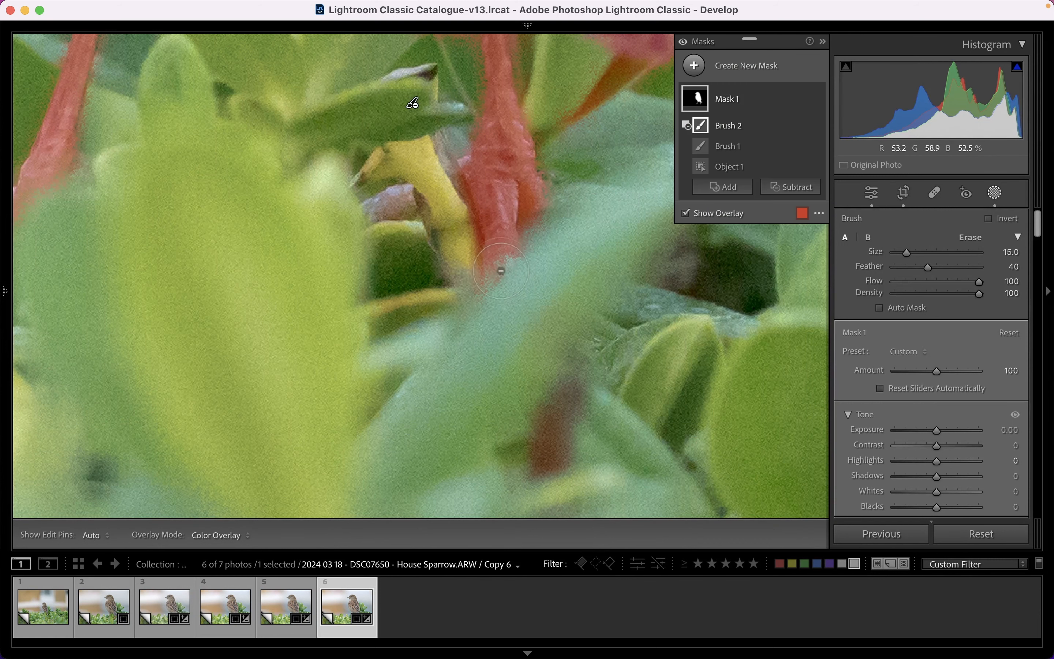
mouse_move(412, 194)
left_mouse_down()
mouse_move(421, 277)
mouse_move(370, 204)
left_mouse_up()
left_click_drag(616, 175, 391, 443)
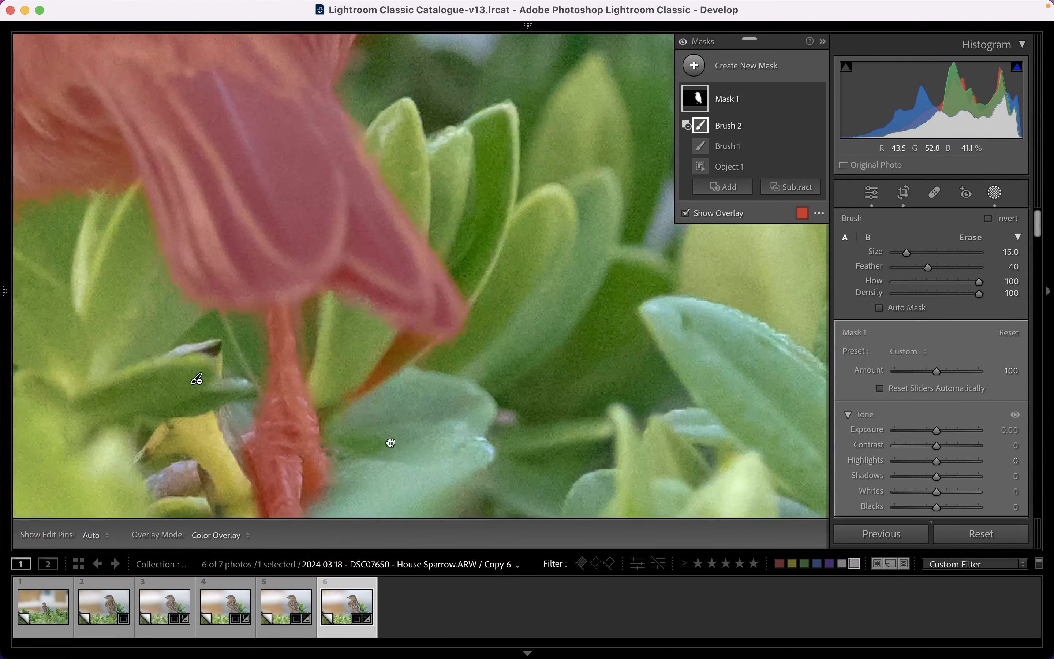
mouse_move(379, 353)
left_mouse_down()
mouse_move(418, 357)
mouse_move(383, 363)
mouse_move(351, 398)
mouse_move(343, 370)
mouse_move(426, 371)
mouse_move(570, 411)
left_mouse_up()
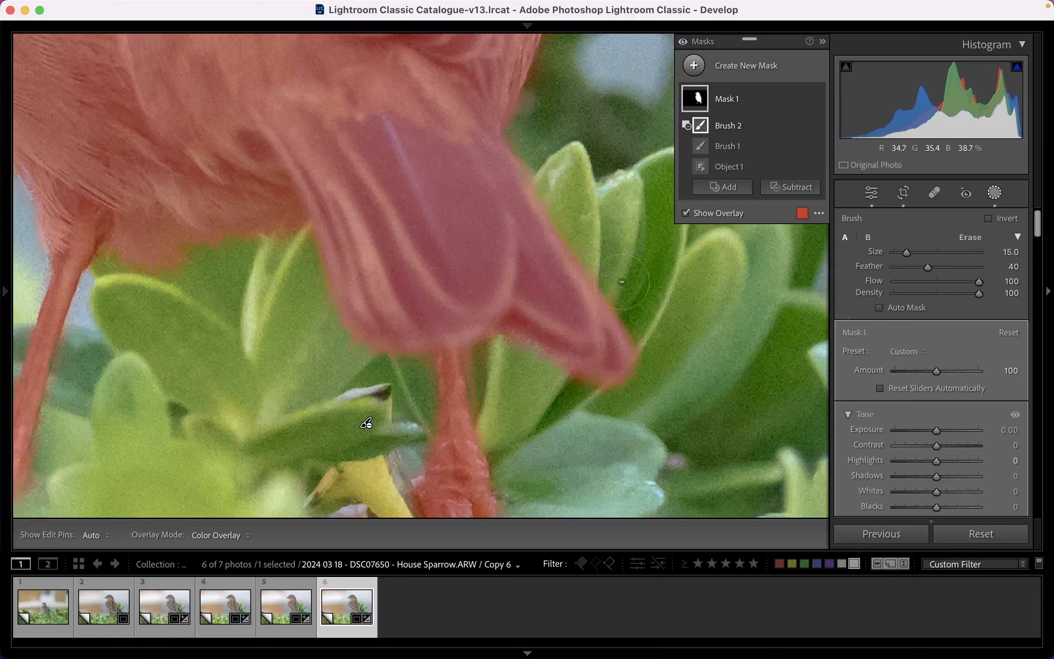
- Check the refined mask over the whole sparrow with the red overlay, and hide the overlay
left_click(996, 194)
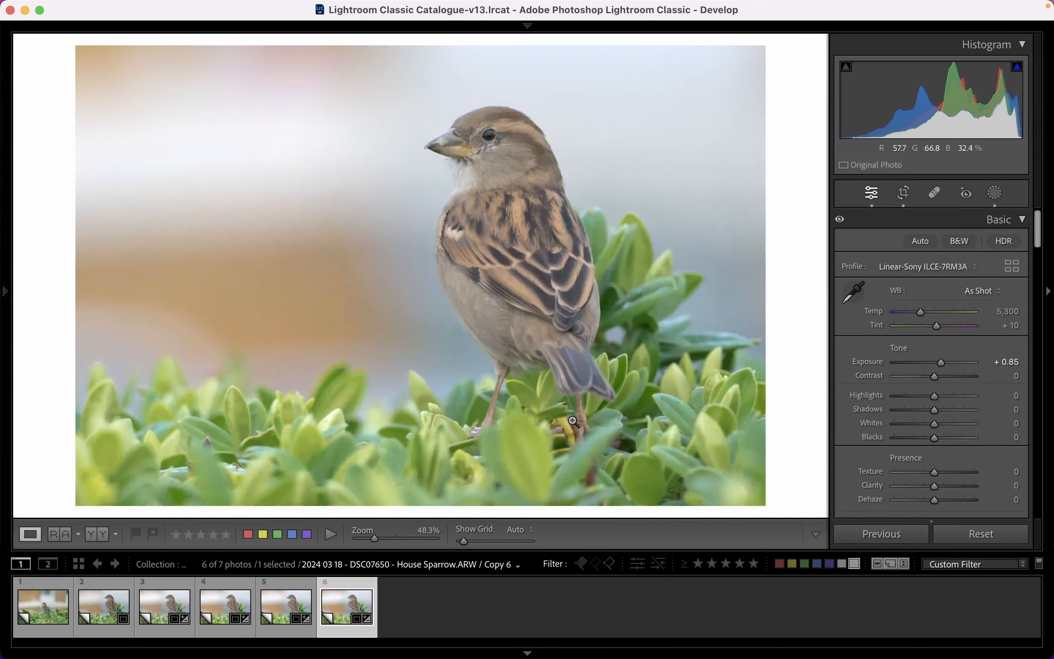
left_click(995, 192)
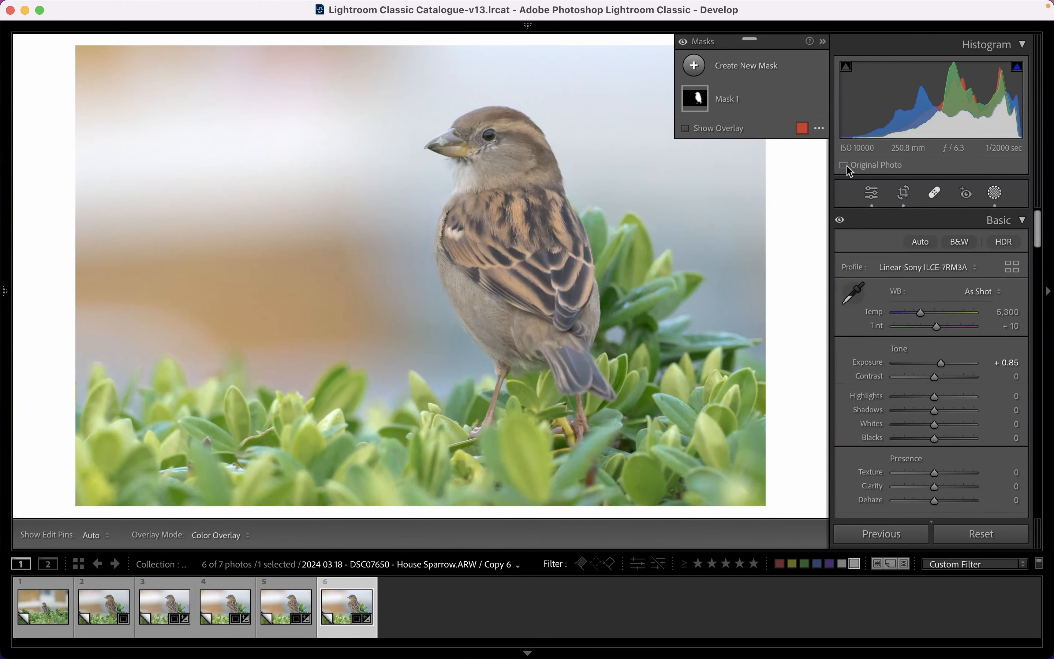
left_click(687, 128)
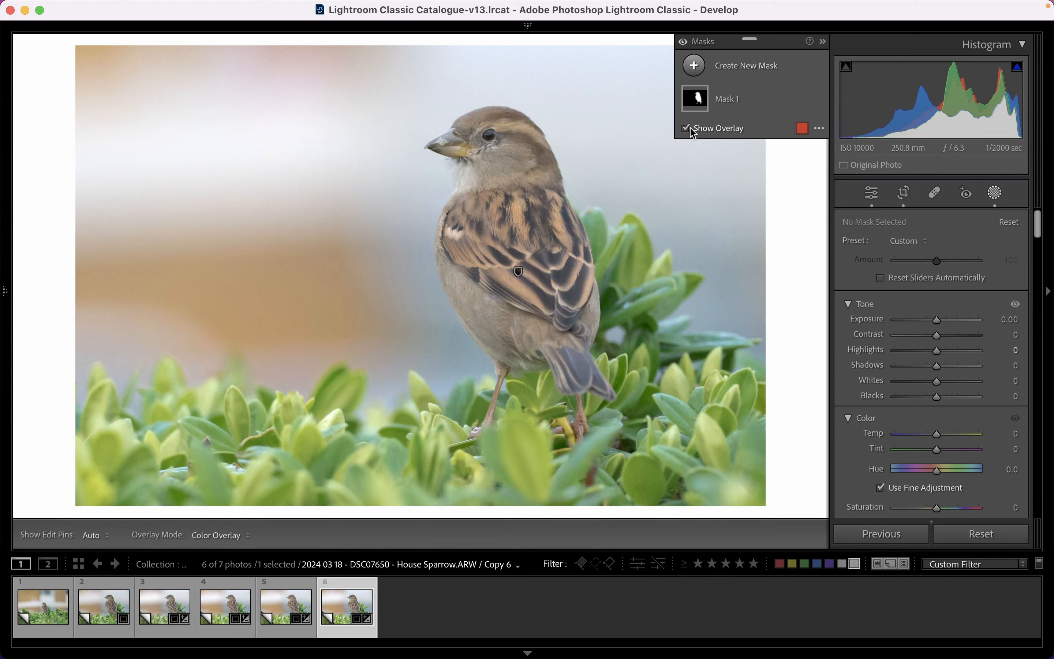
left_click(697, 99)
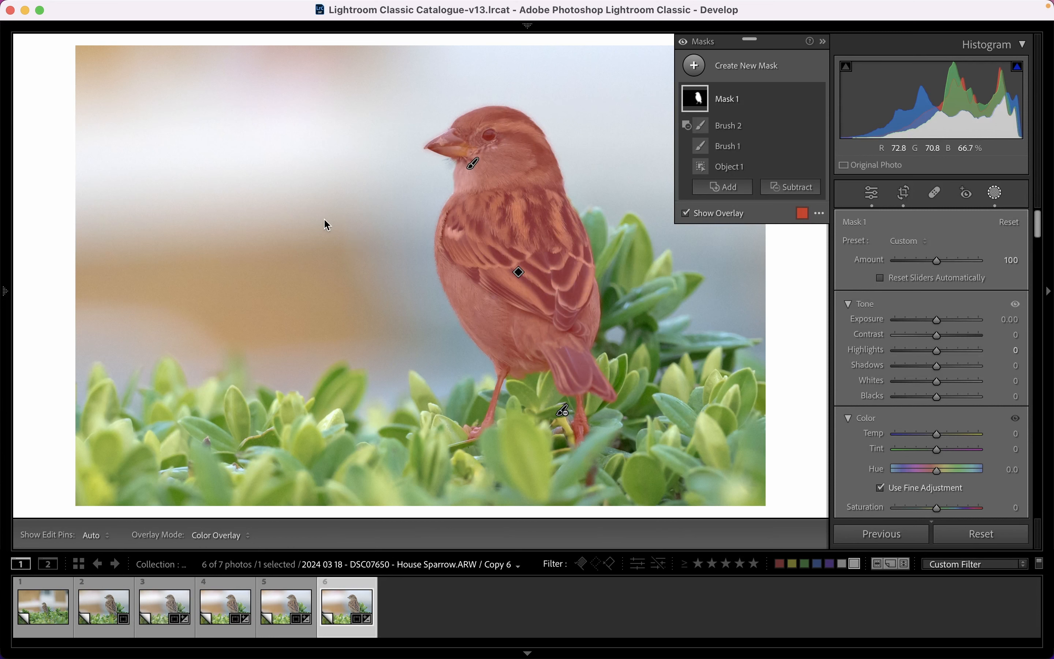
key("o")
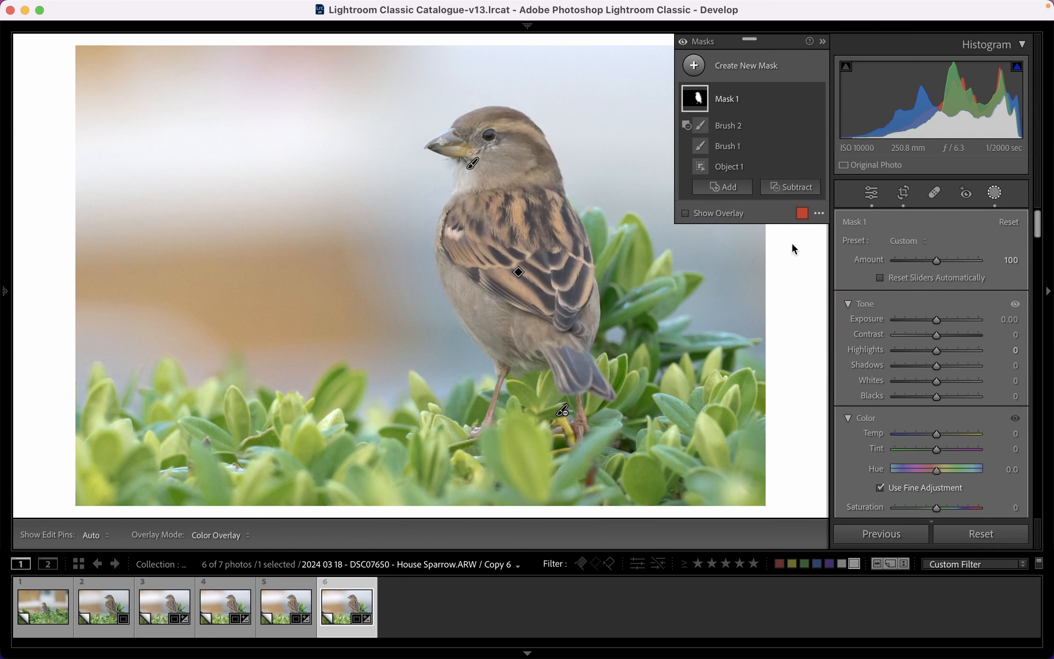
- Create a virtual copy of the masked photo and rename its mask to Sparrow
right_click(348, 608)
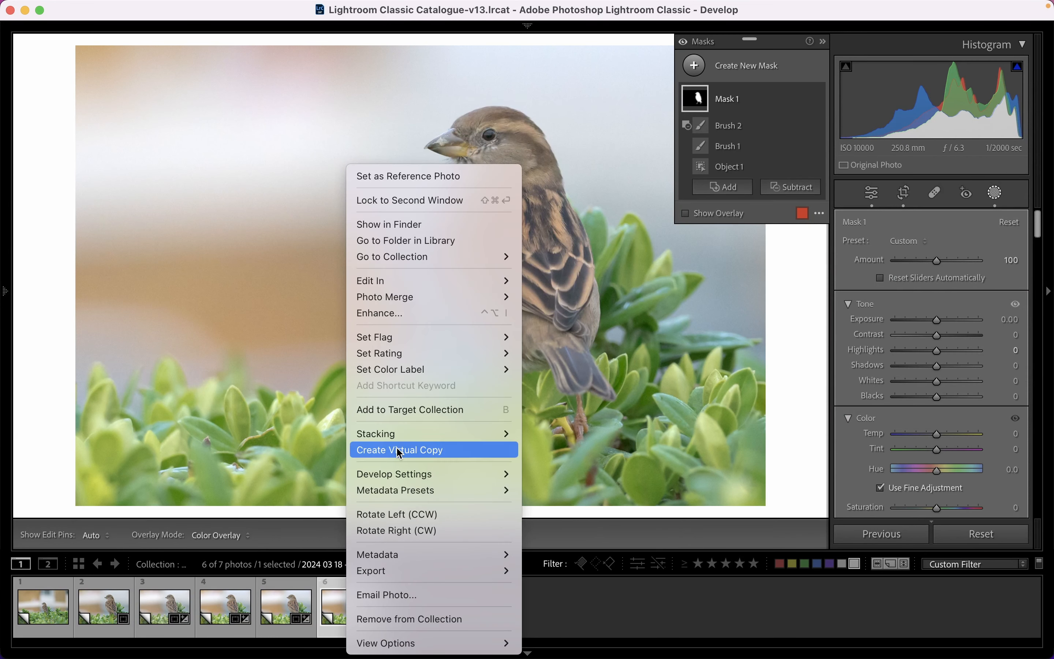
left_click(427, 446)
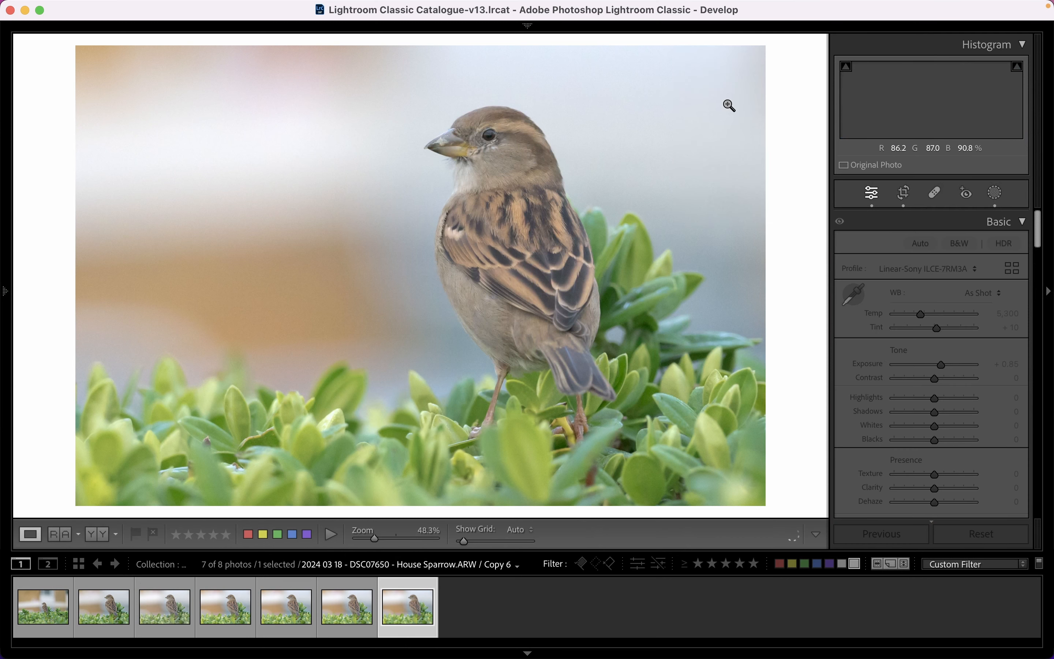
left_click(997, 193)
double_click(738, 101)
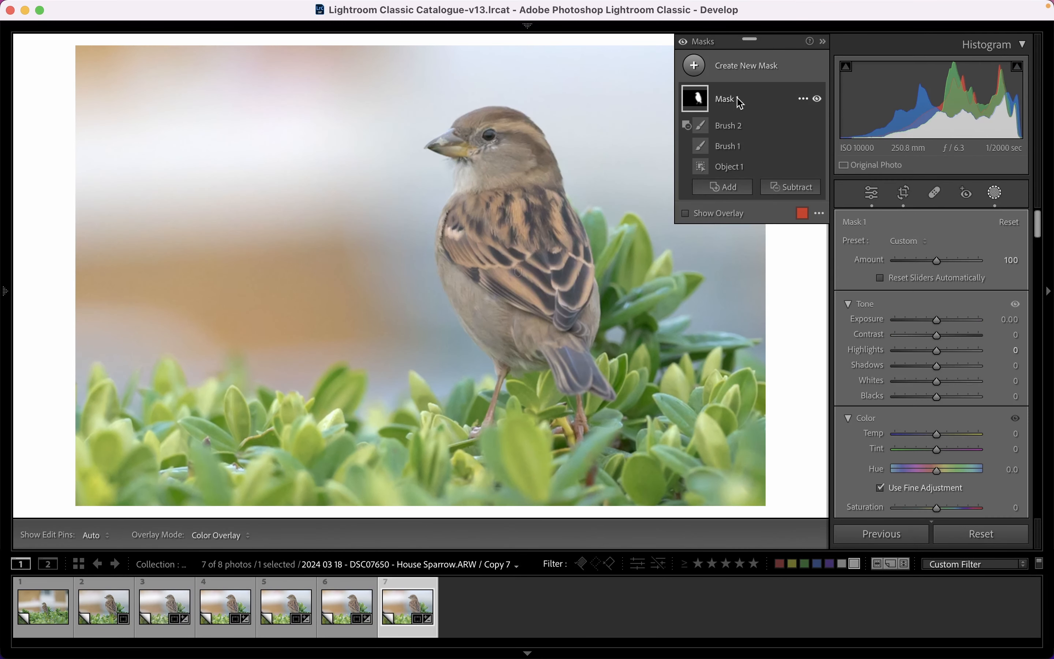
type("Sparrow")
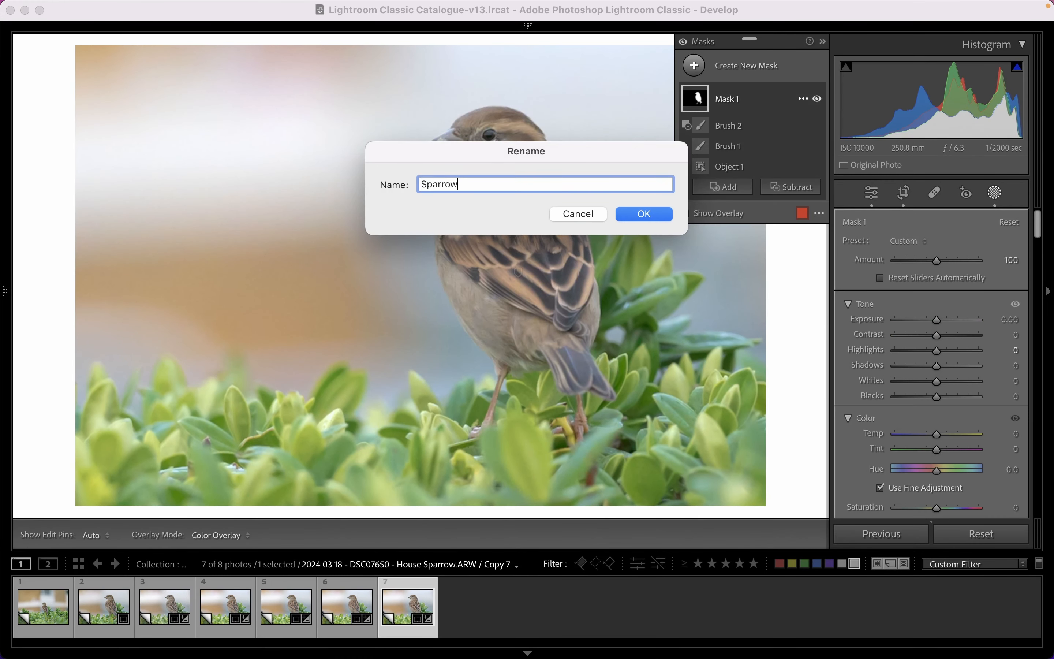
left_click(654, 214)
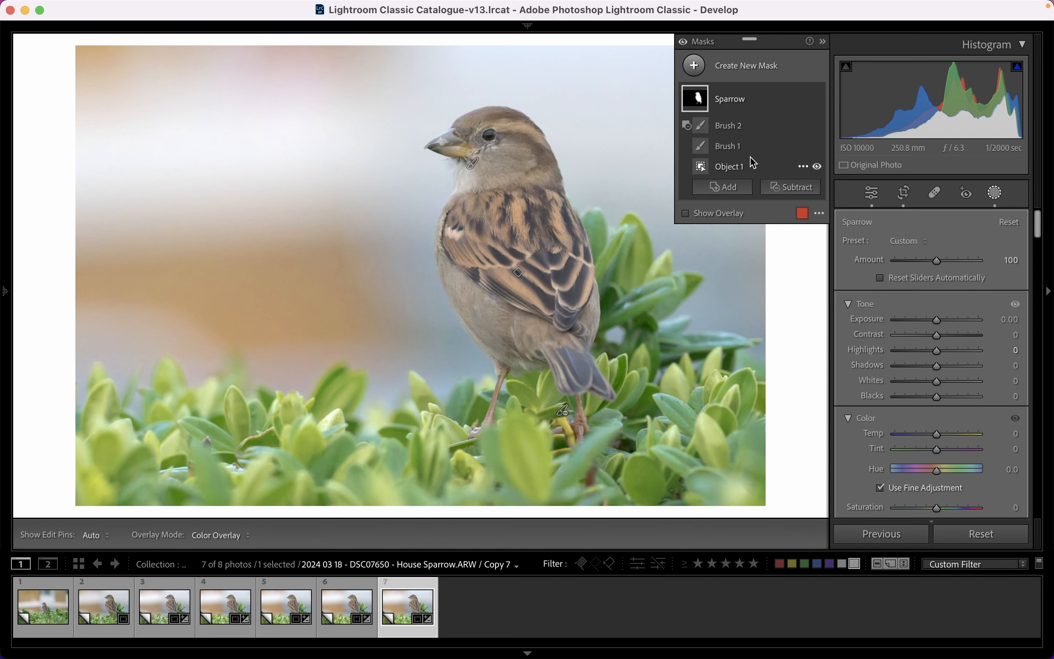
- Shape an S-curve for the Sparrow mask, lowering the shadow point at input 52 to about 42 and raising input 179 to 191
scroll(935, 380, "down", 3)
scroll(935, 380, "down", 5)
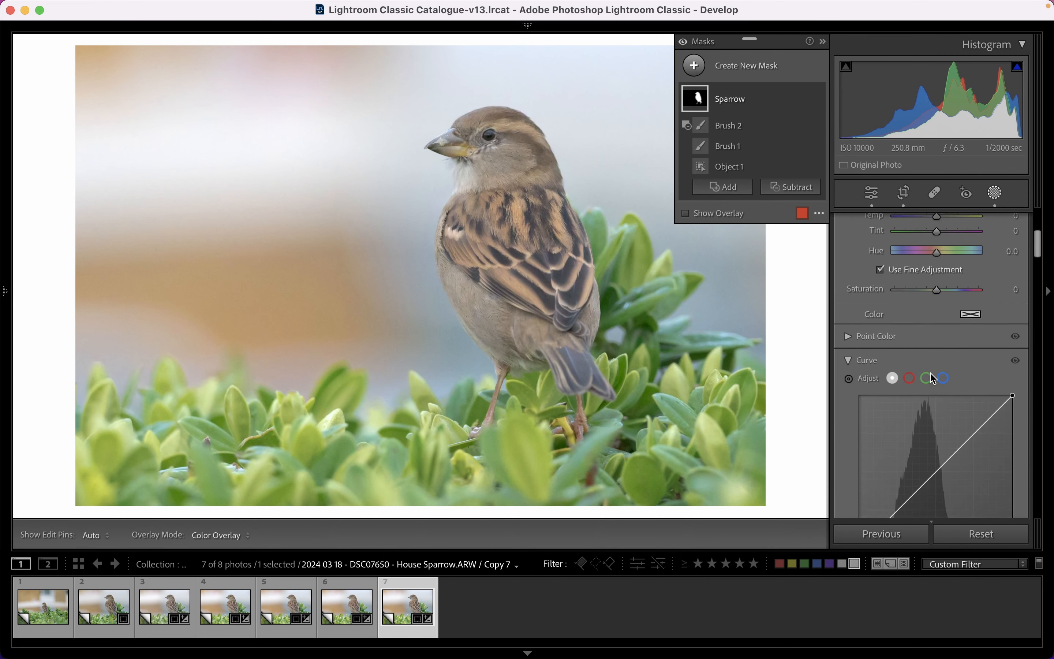
left_click_drag(889, 337, 890, 350)
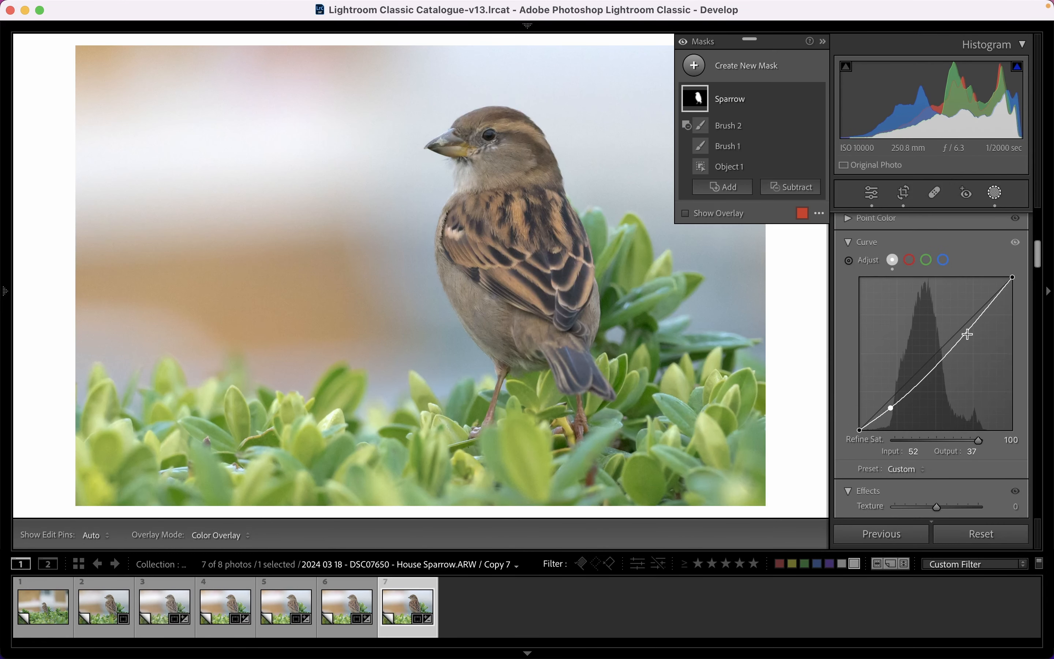
left_click_drag(968, 328, 968, 313)
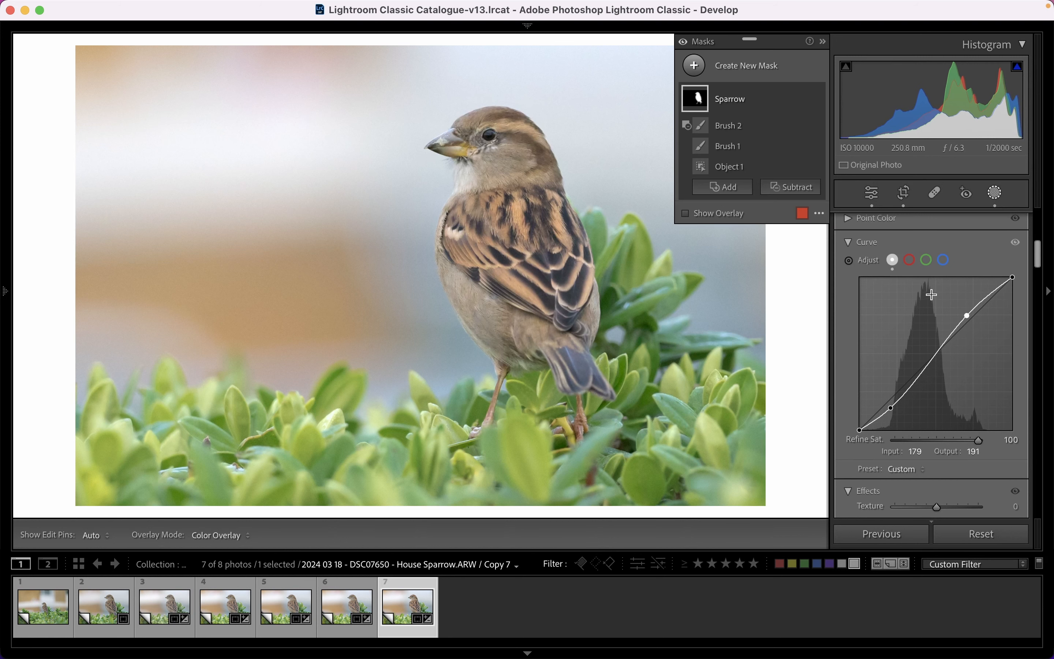
left_click(892, 408)
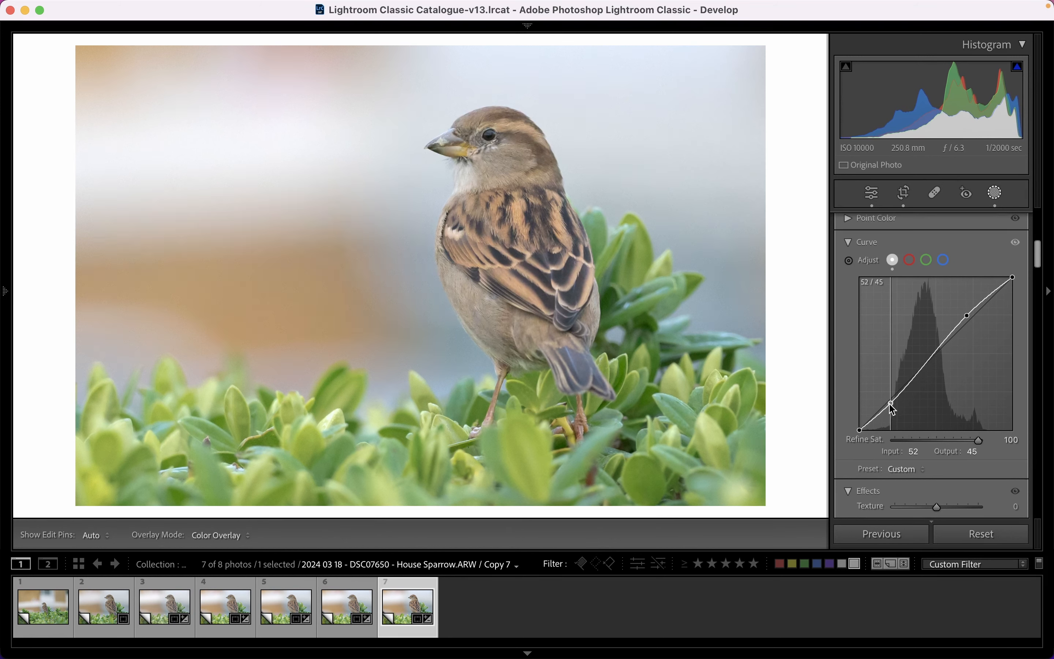
left_click_drag(892, 409, 891, 411)
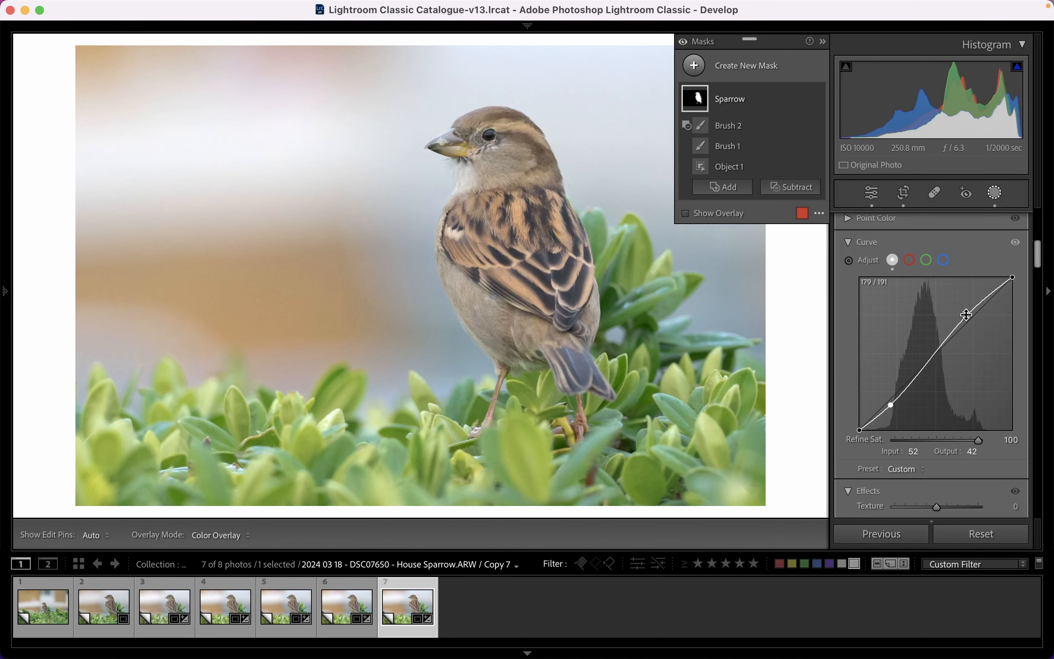
left_click_drag(890, 405, 891, 408)
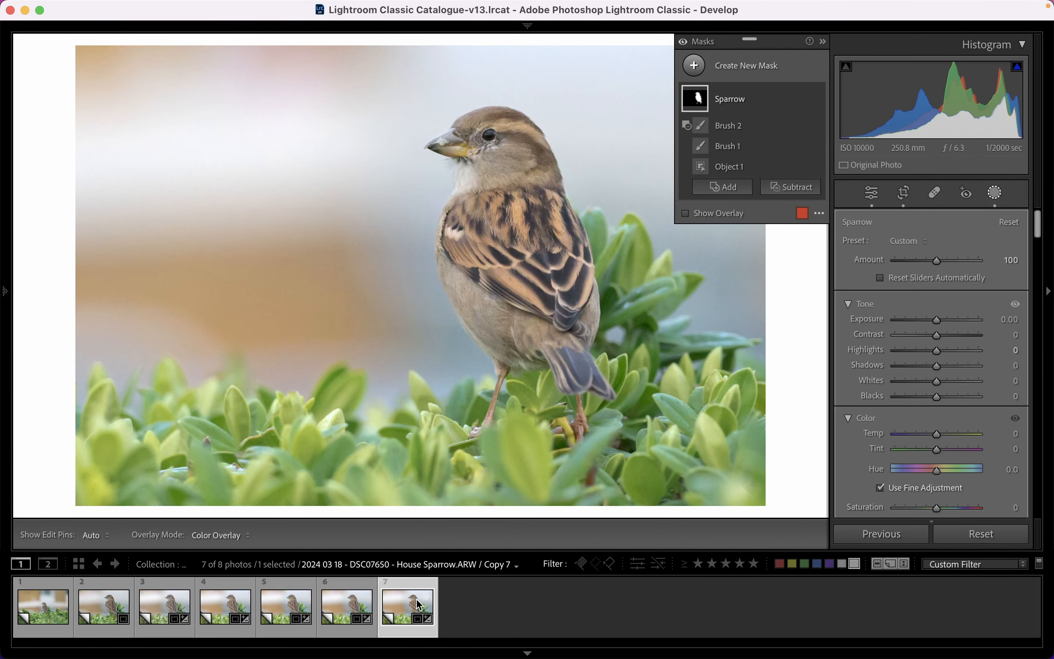
- Create a virtual copy of the photo with the Sparrow curve and magnify the wing feathers
right_click(419, 605)
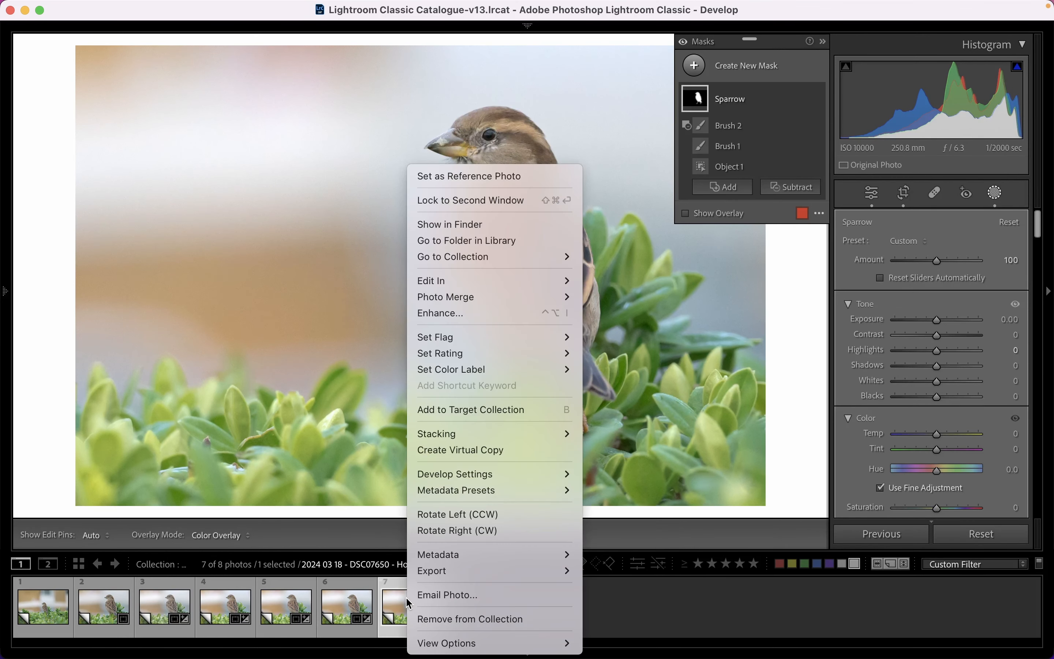
left_click(505, 450)
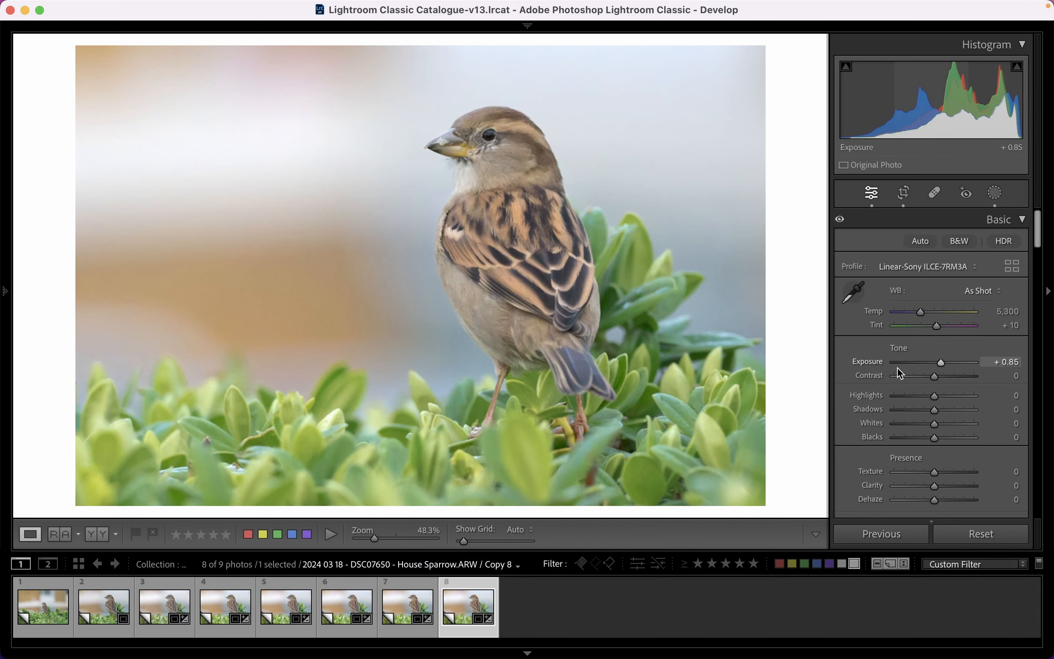
left_click(995, 192)
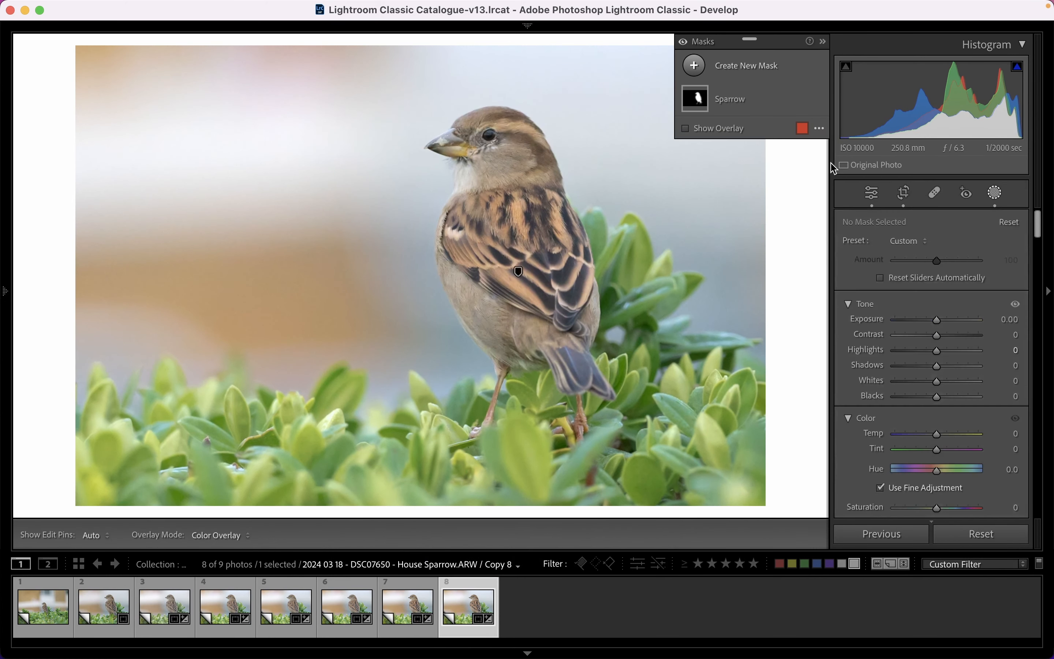
left_click(993, 194)
left_click_drag(490, 234, 608, 236)
left_click_drag(383, 233, 371, 196)
left_click_drag(461, 280, 433, 192)
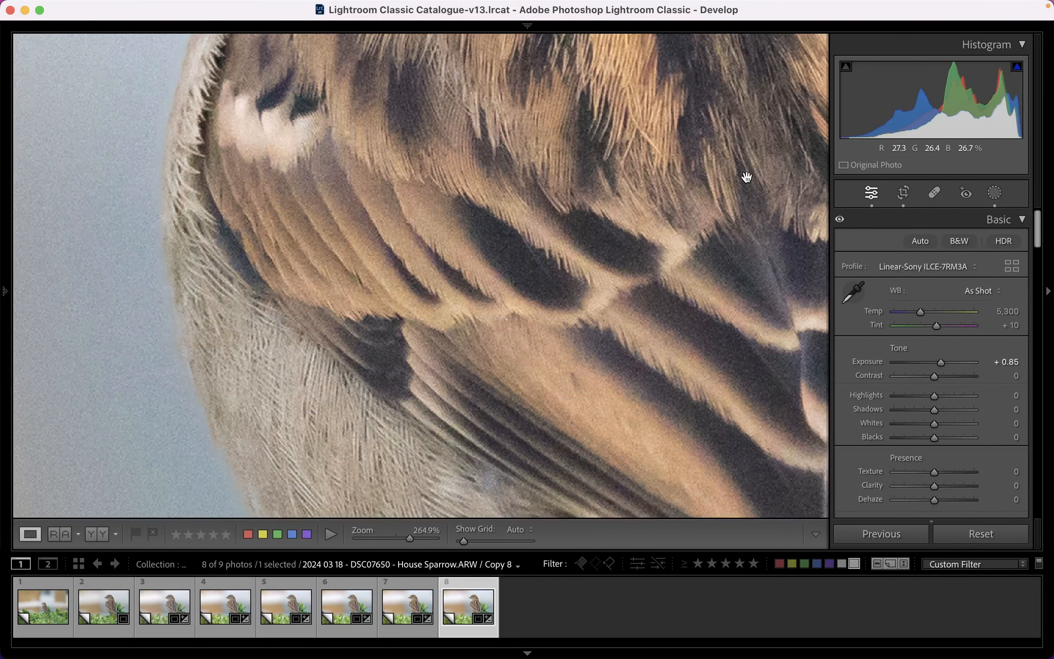
- Set Clarity to 18 and Texture to 21 on the Sparrow mask, and inspect the feather detail up to the head
left_click(996, 193)
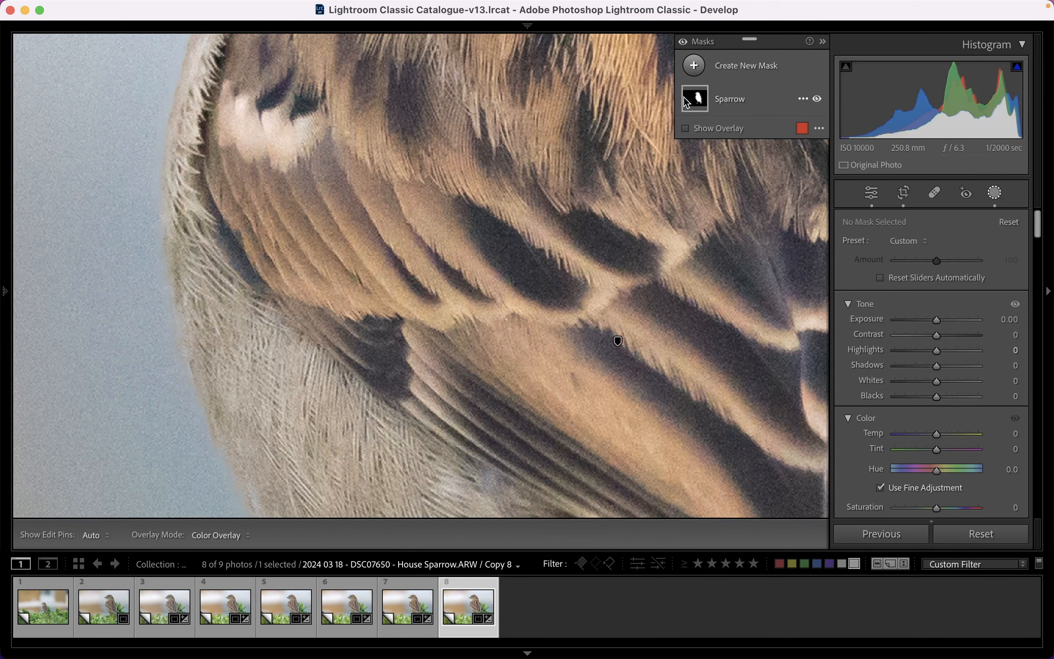
left_click(687, 103)
scroll(969, 356, "down", 4)
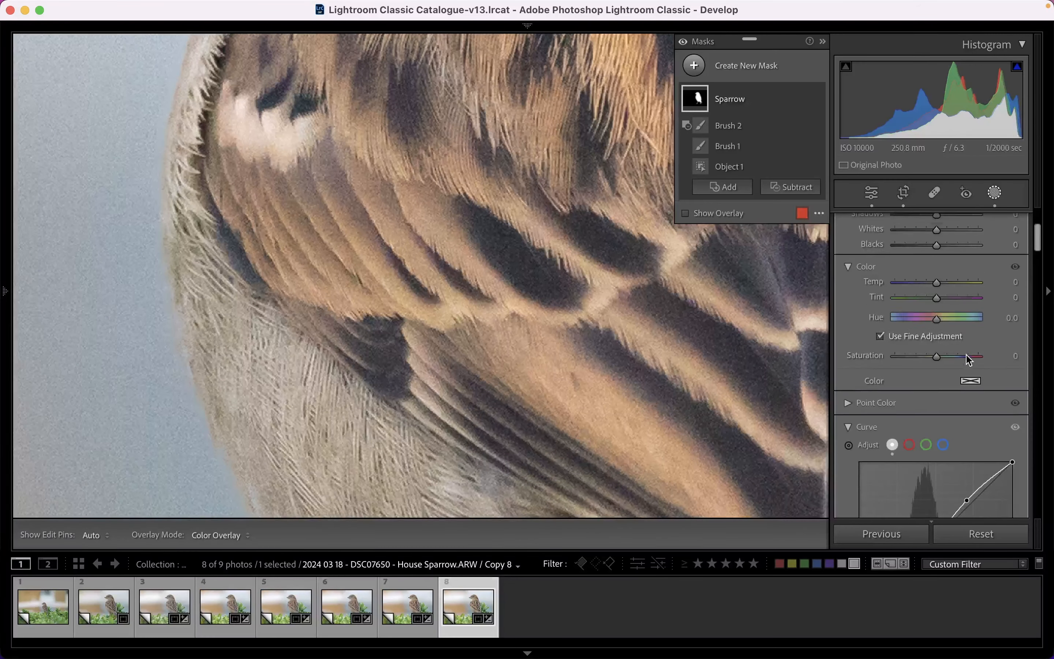
scroll(968, 356, "down", 8)
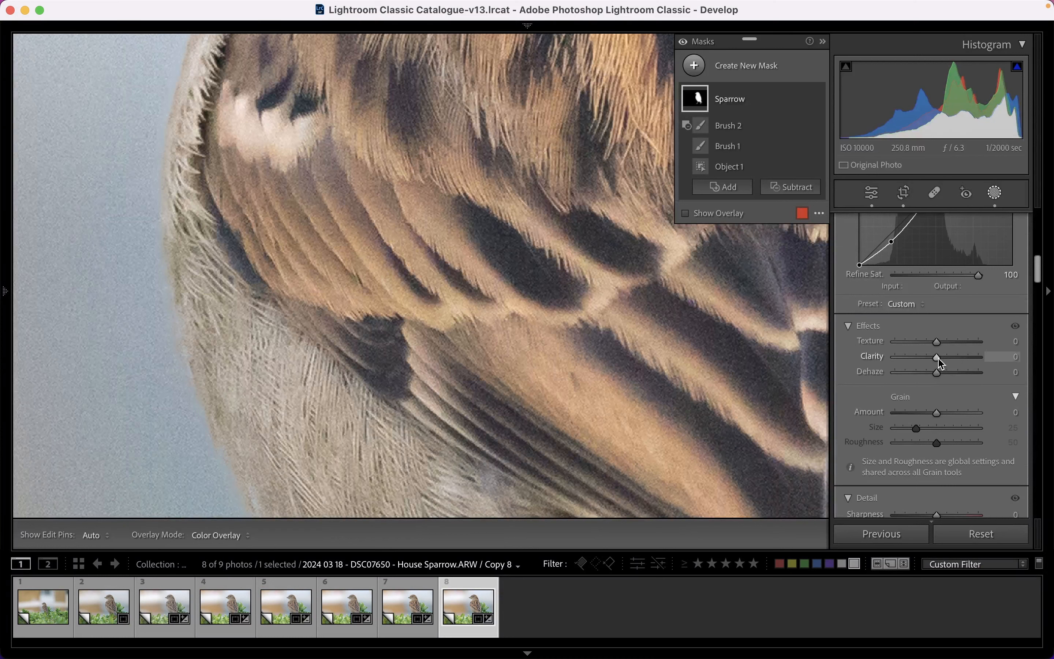
left_click_drag(939, 359, 936, 343)
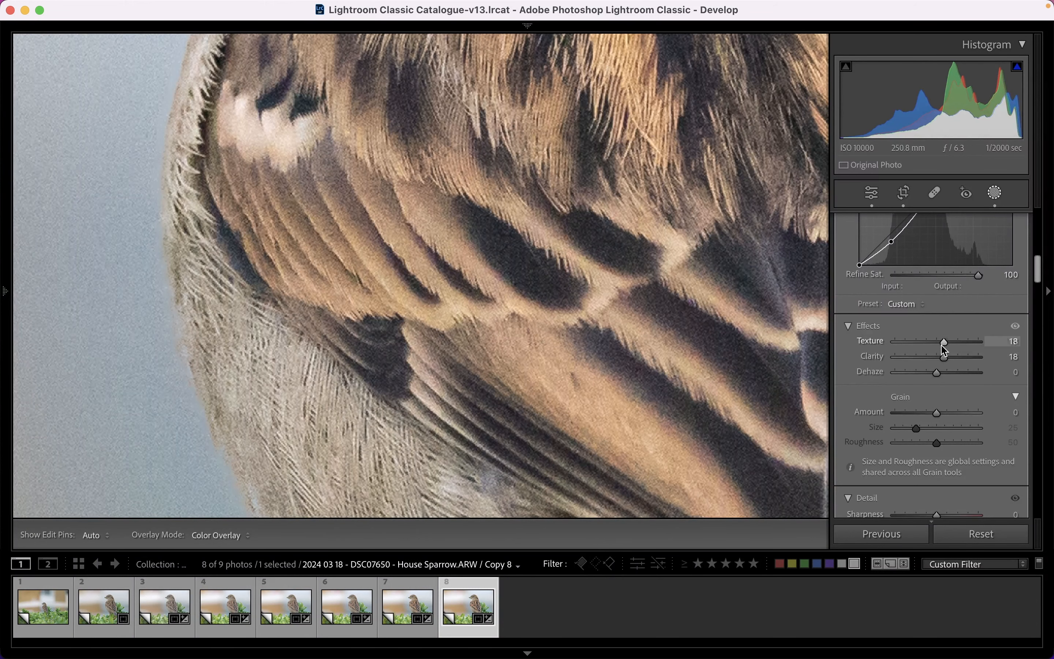
left_click_drag(937, 345, 940, 346)
left_click_drag(944, 348, 946, 348)
left_click_drag(508, 126, 529, 387)
left_click_drag(508, 74, 485, 276)
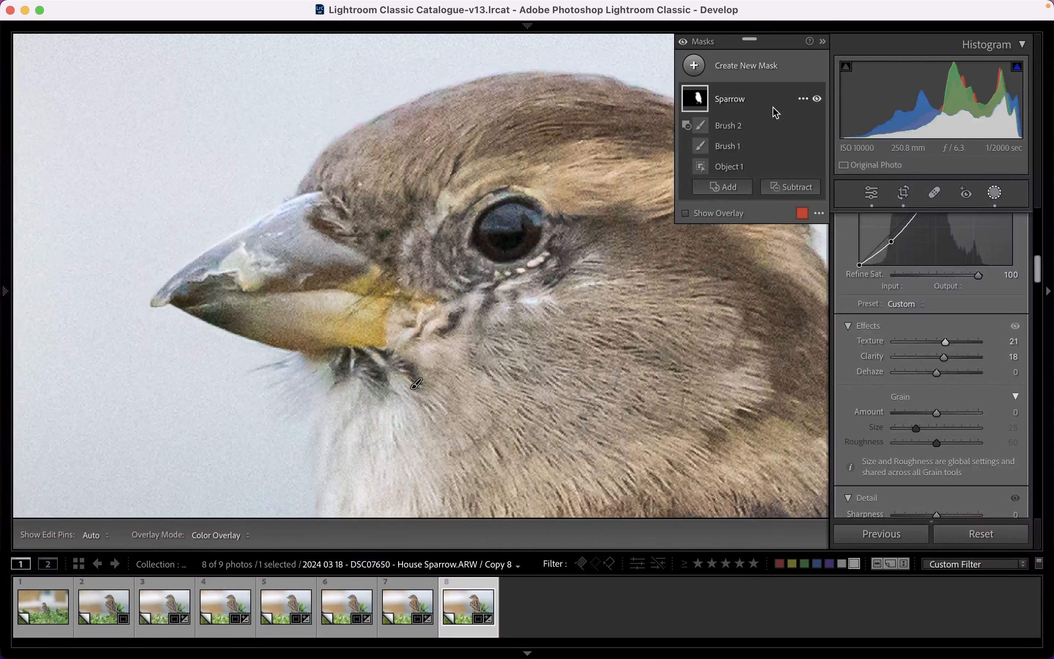
- Compare the bird with the Sparrow mask switched off and on, close the masking tools and view the whole photo
left_click(818, 100)
left_click(820, 101)
left_click(990, 197)
left_click(598, 339)
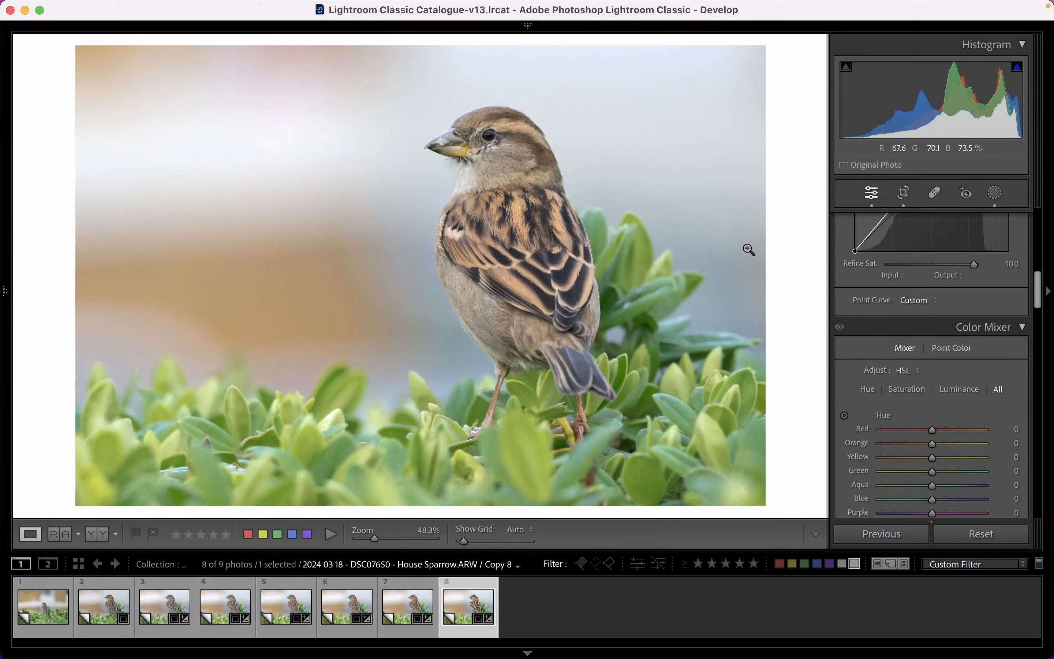
- Create a virtual copy of the photo with the clarity and texture edits and magnify the sparrow's eye
right_click(463, 605)
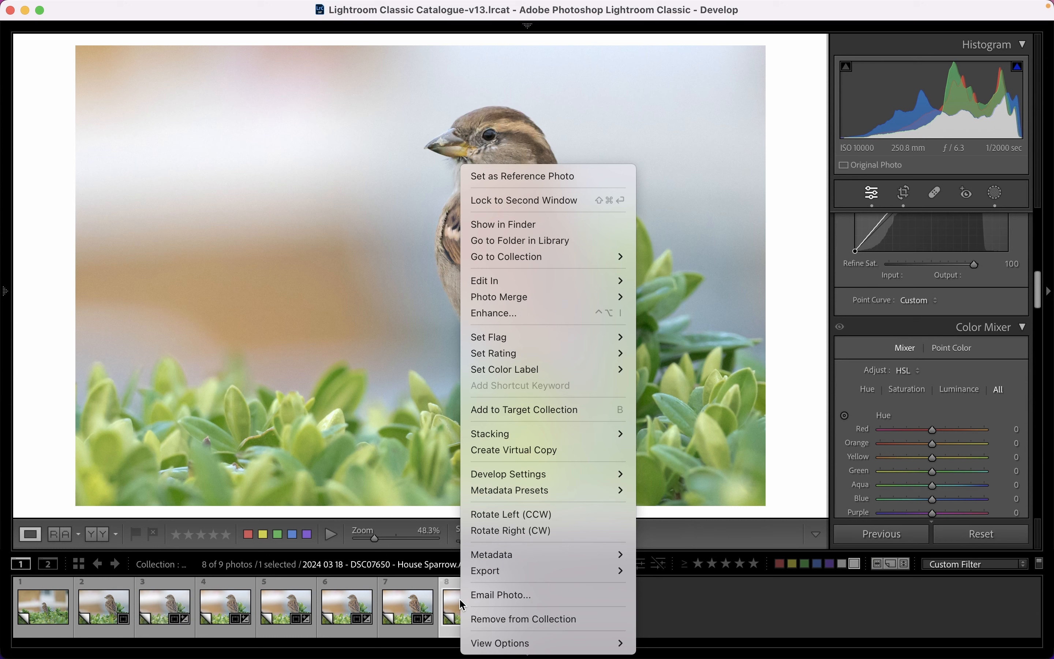
left_click(534, 450)
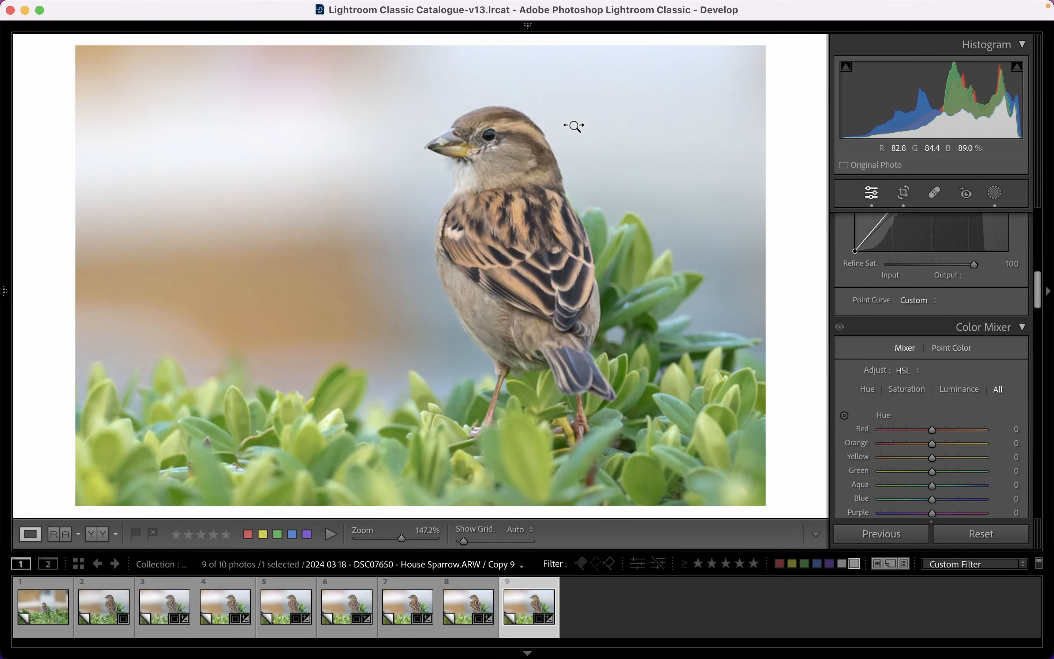
left_click(470, 158)
left_click_drag(463, 191, 546, 181)
- Add a new brush mask covering the sparrow's eye and show its overlay
left_click(991, 201)
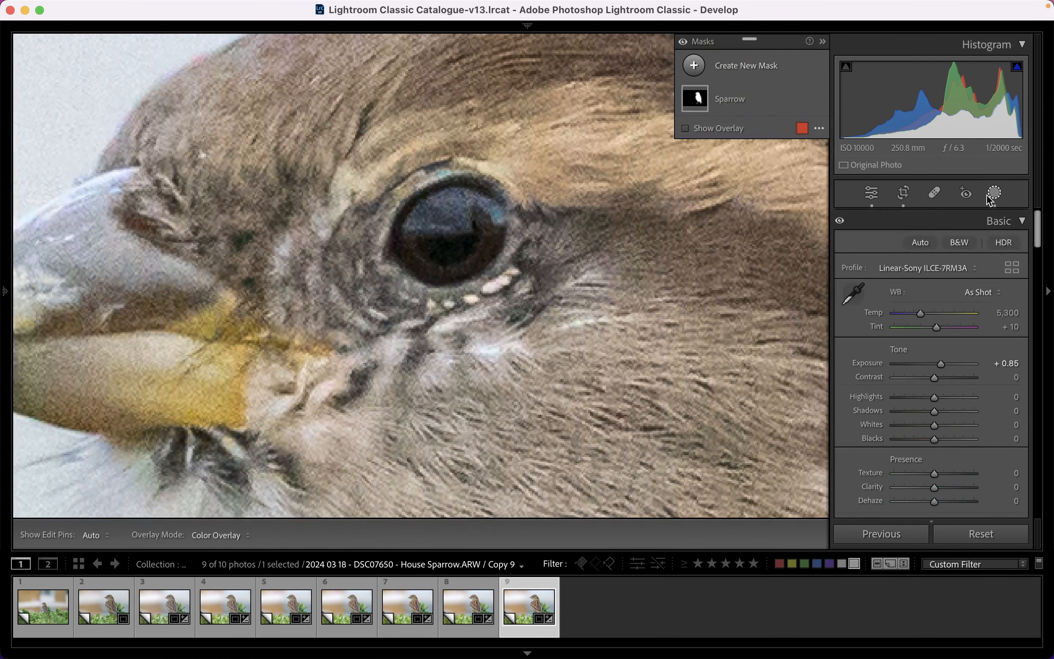
left_click(694, 66)
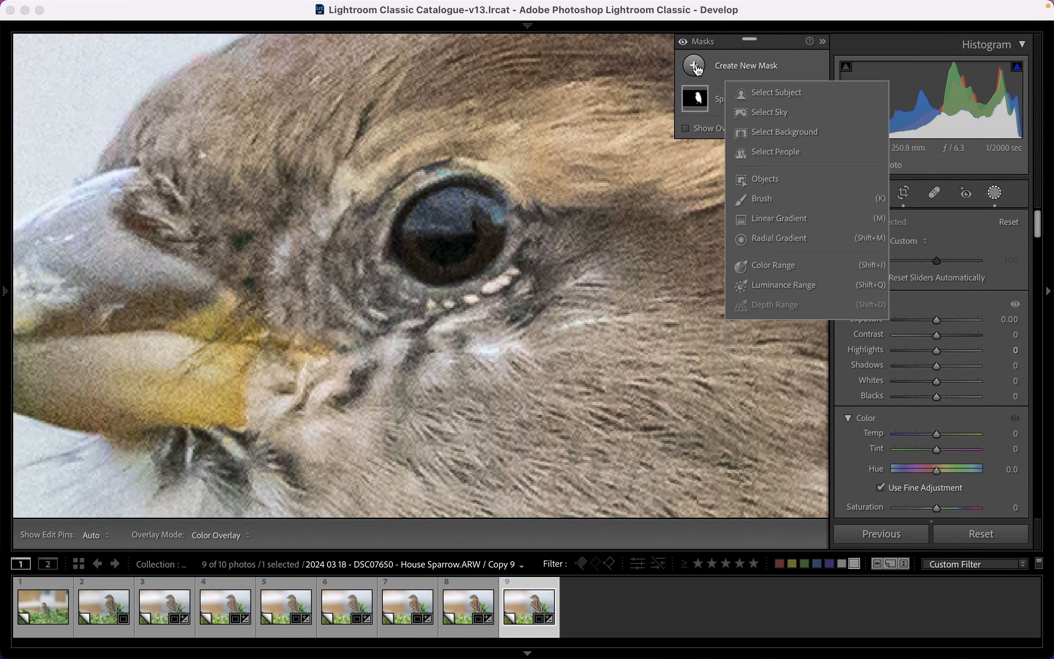
left_click(766, 198)
mouse_move(428, 242)
left_mouse_down()
mouse_move(495, 211)
mouse_move(451, 208)
mouse_move(474, 212)
mouse_move(483, 234)
mouse_move(445, 262)
mouse_move(427, 260)
mouse_move(434, 215)
left_mouse_up()
left_click(697, 209)
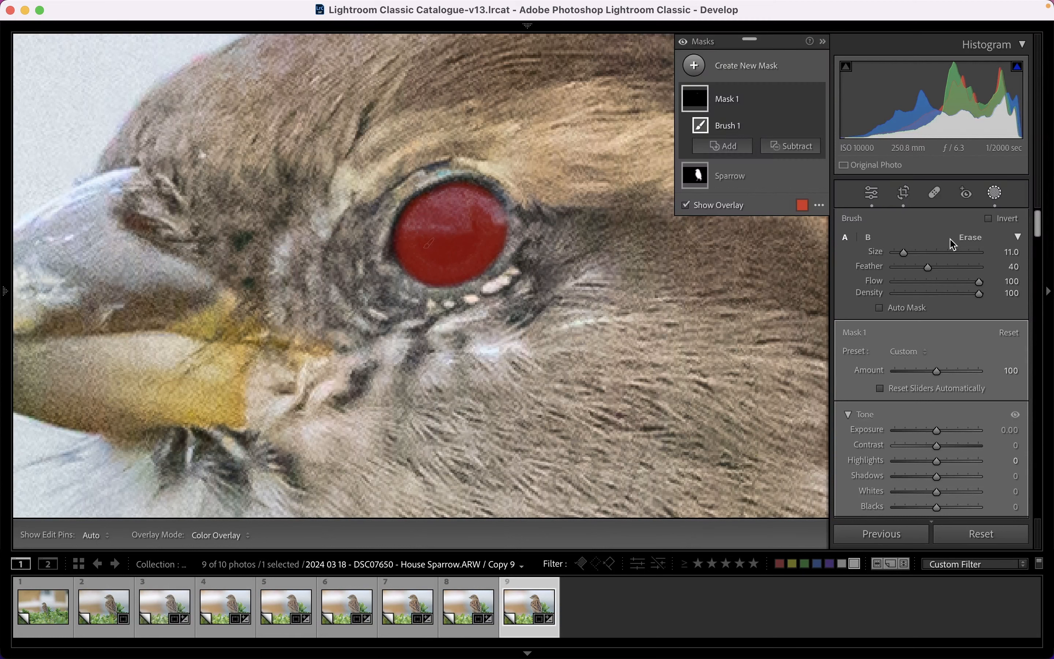
- Brighten the eye mask's curve with points at input 134, output 216 and input 40, output 67, and hide the overlay
scroll(954, 279, "down", 10)
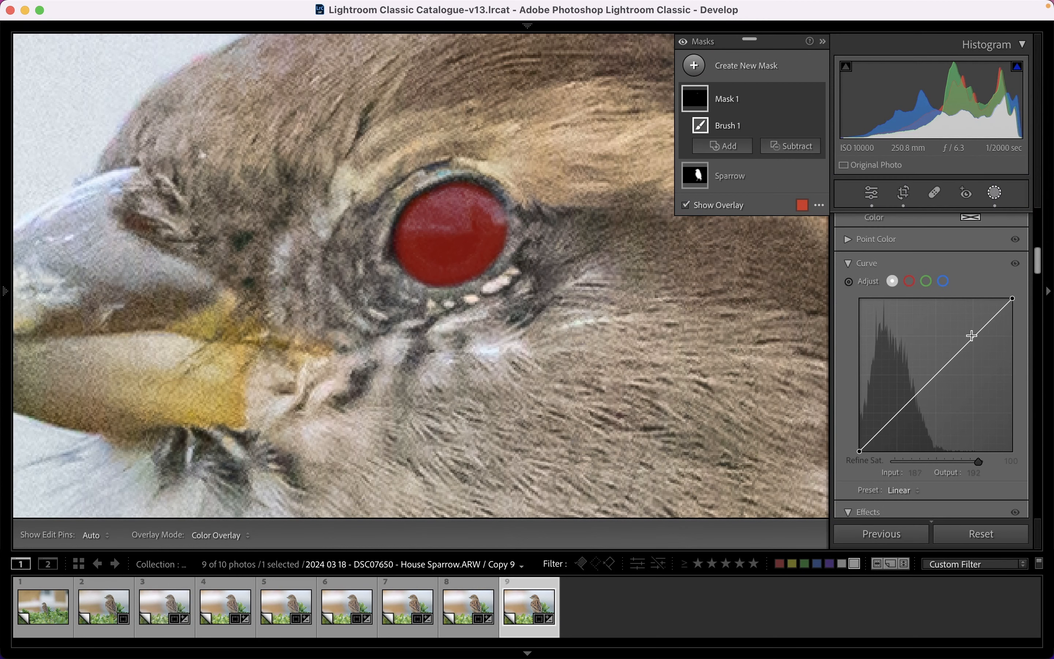
left_click_drag(966, 331, 942, 325)
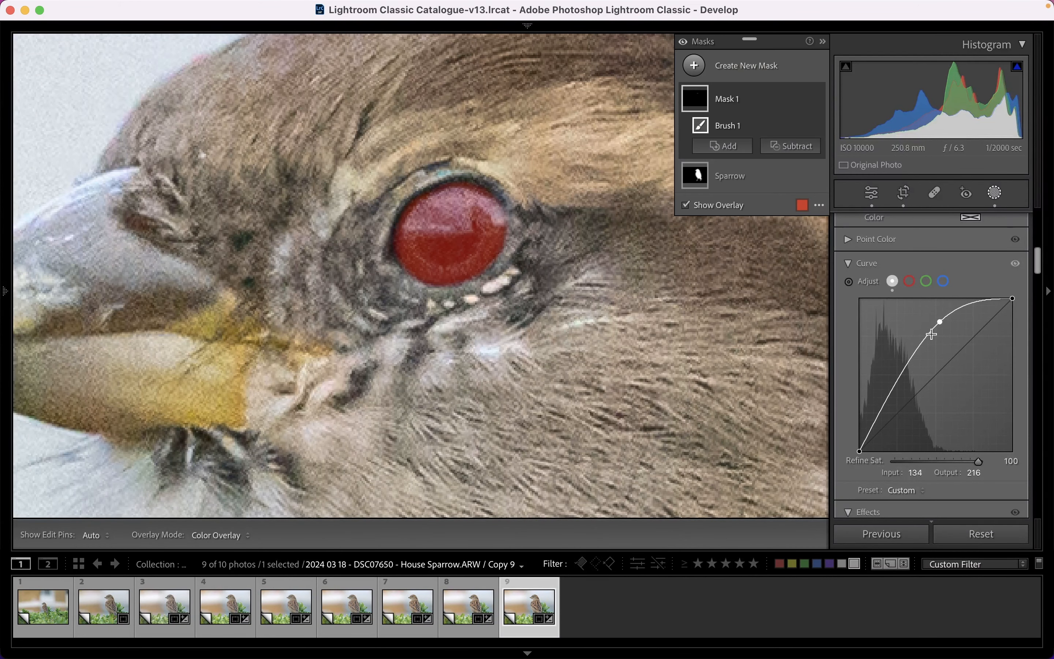
left_click_drag(884, 411, 883, 412)
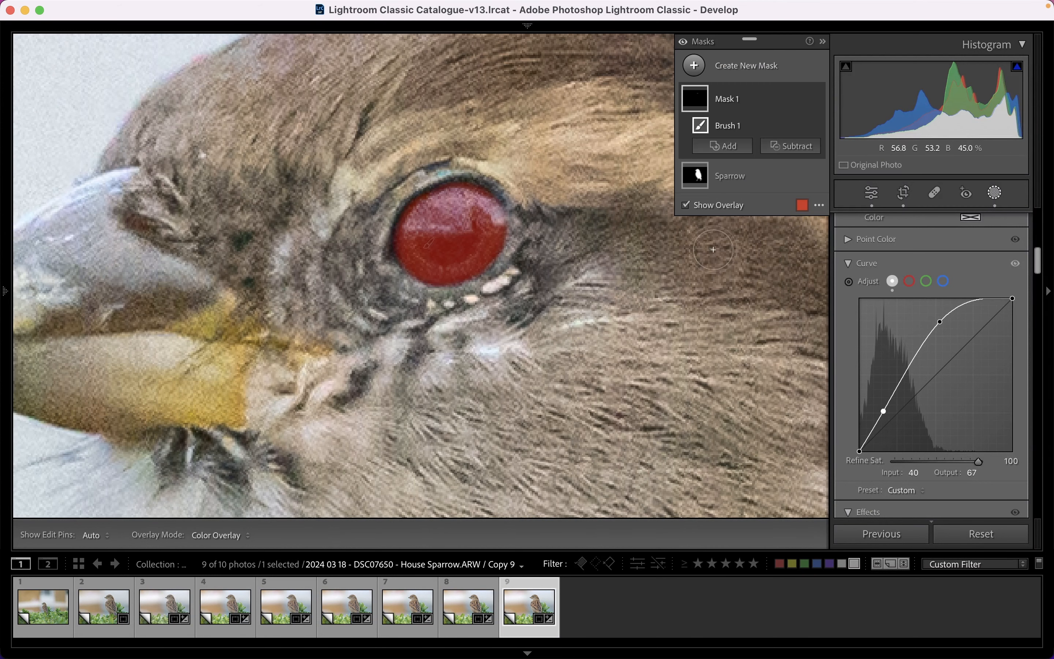
left_click(687, 206)
- On the eye mask, set Clarity to 20 and Texture to 9, and raise Noise to slightly above 30
scroll(935, 377, "down", 5)
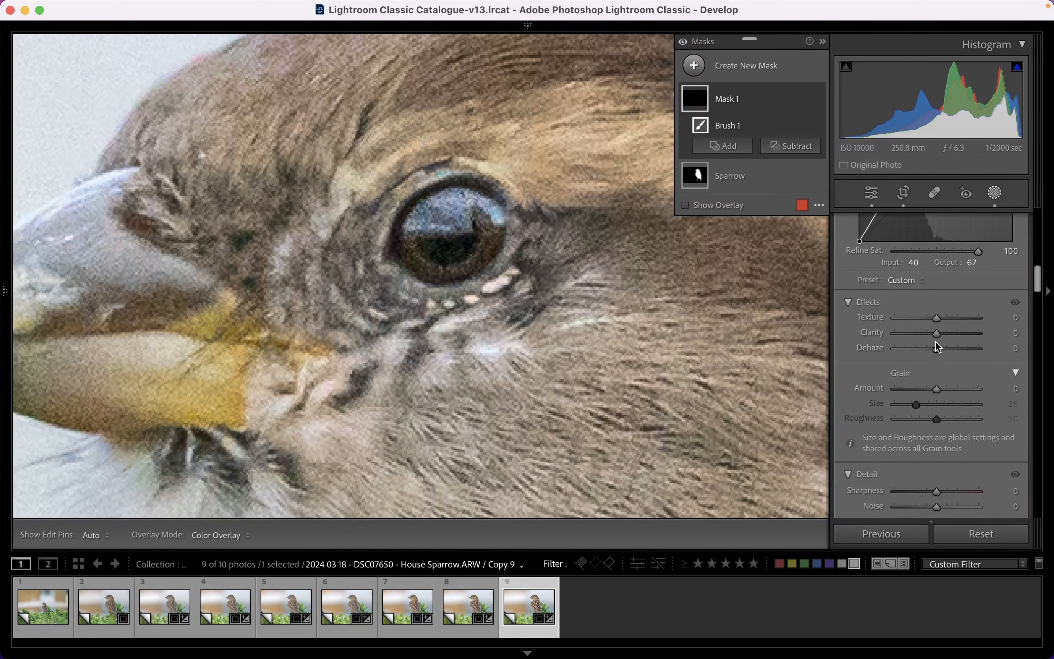
scroll(937, 384, "down", 3)
mouse_move(937, 470)
left_mouse_down()
mouse_move(926, 471)
mouse_move(944, 472)
left_mouse_up()
left_click_drag(939, 295, 942, 296)
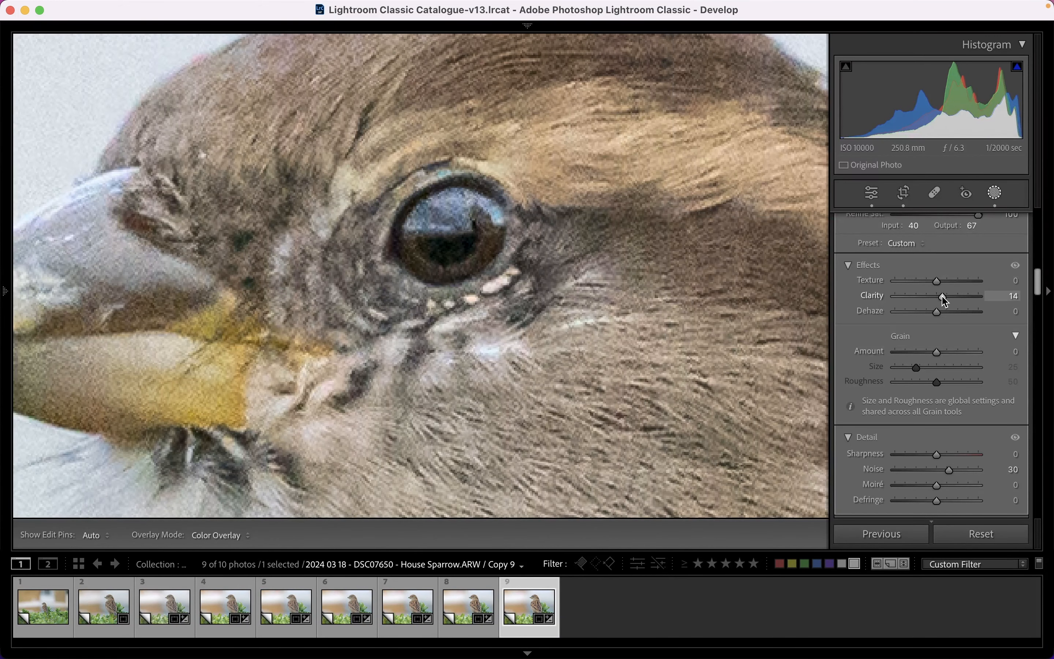
left_click_drag(951, 301, 944, 288)
scroll(930, 341, "down", 3)
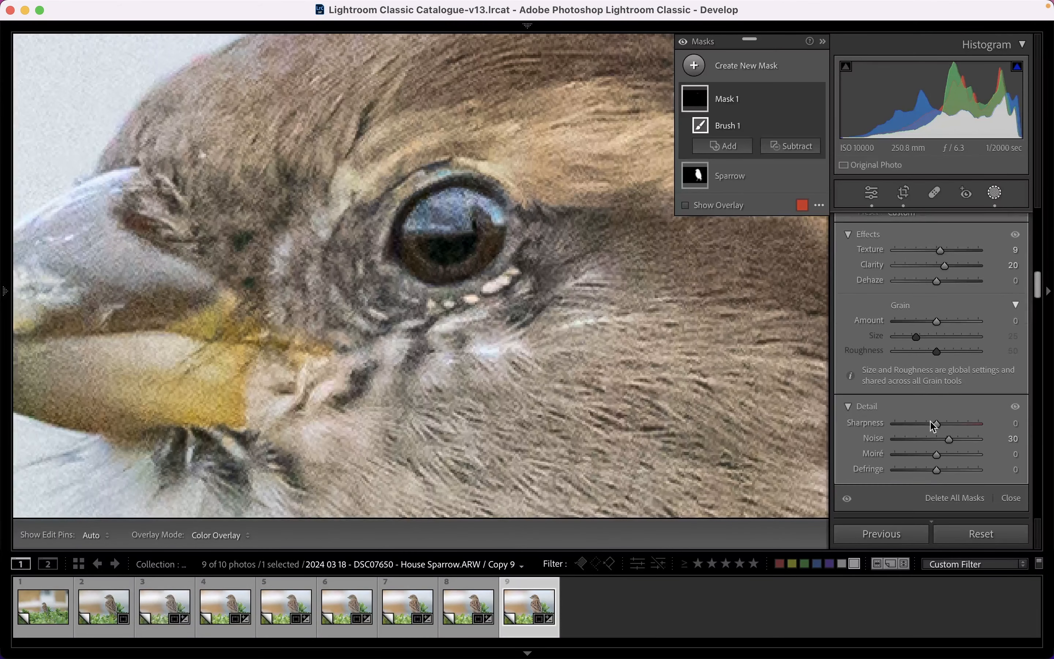
left_click_drag(951, 438, 955, 440)
- Set Whites to 59 on the eye mask, close the masking tools and inspect the eye both magnified and in the whole photo
scroll(939, 338, "up", 10)
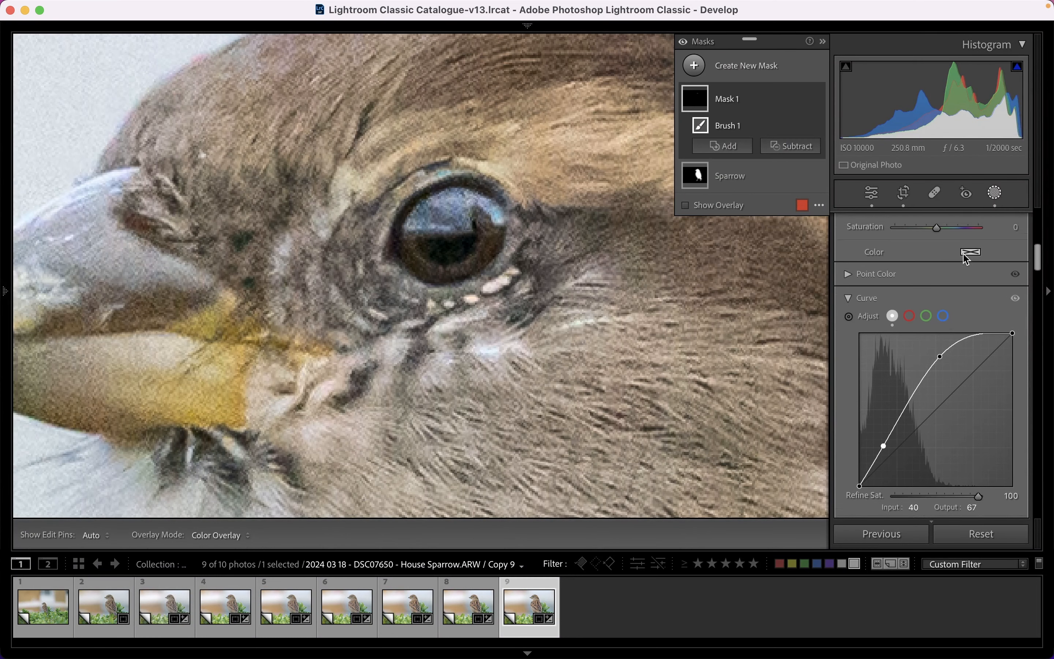
scroll(953, 316, "up", 2)
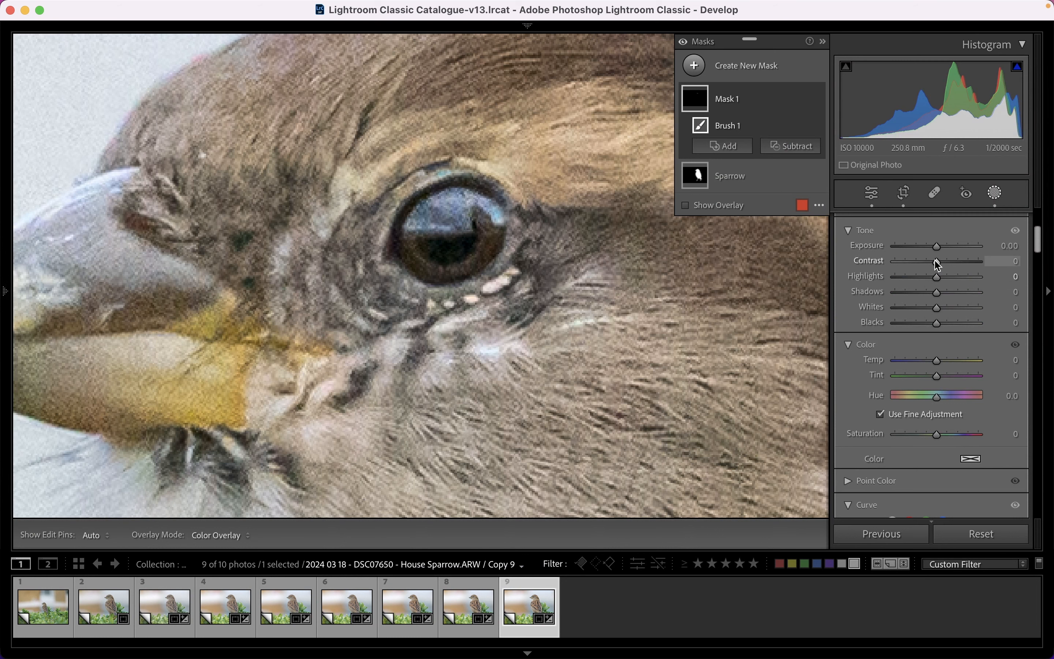
left_click_drag(938, 309, 948, 311)
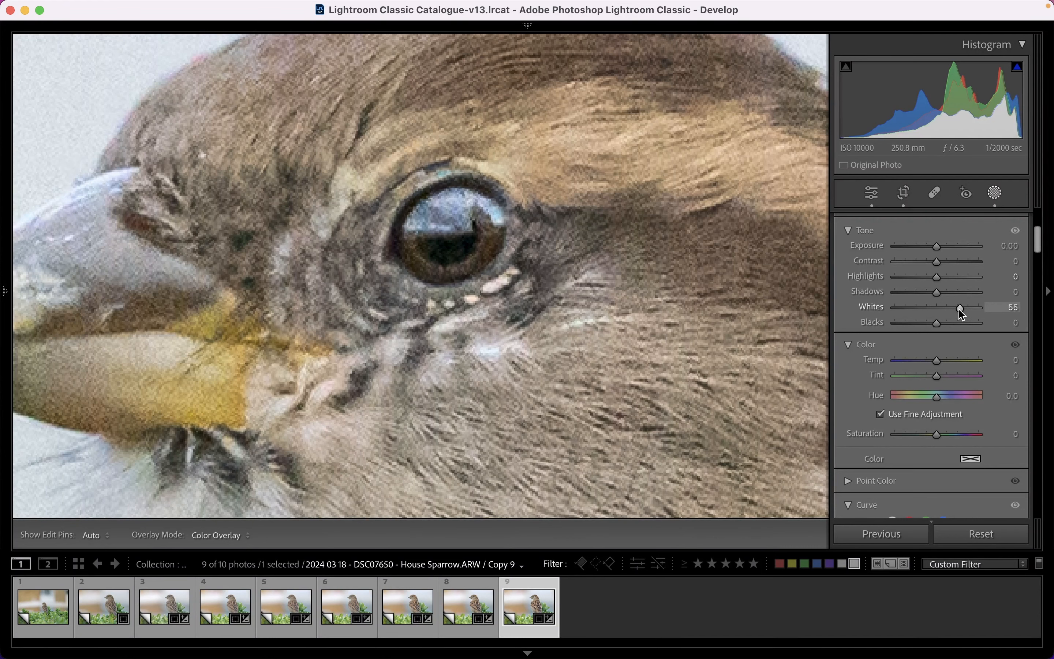
left_click_drag(964, 315, 964, 315)
left_click(997, 193)
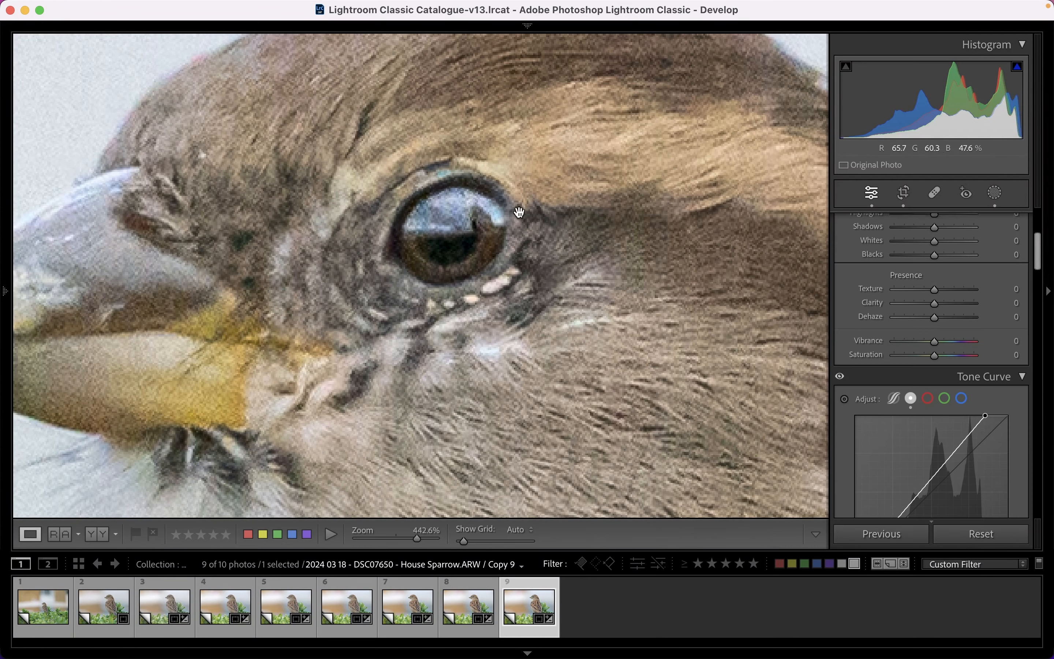
left_click(576, 203)
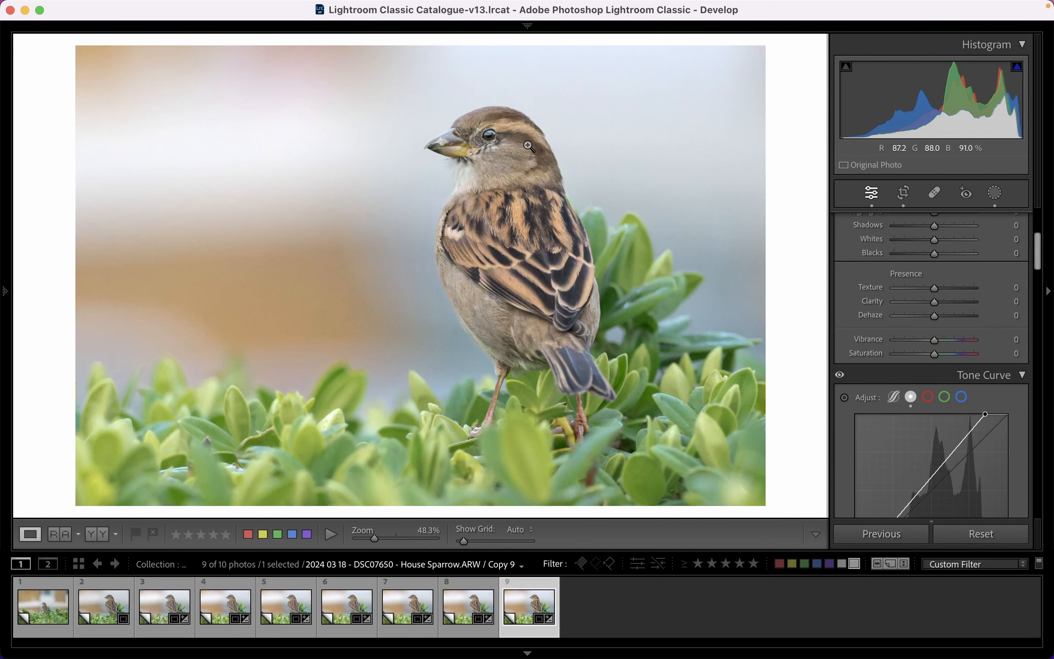
left_click(487, 136)
left_click(487, 135)
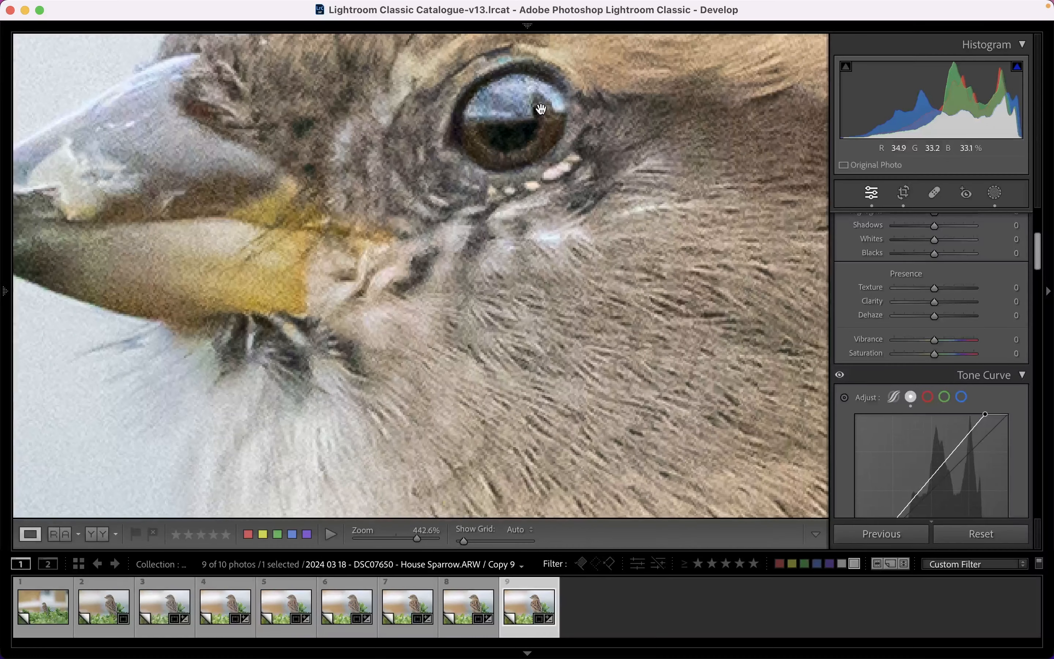
left_click(486, 116)
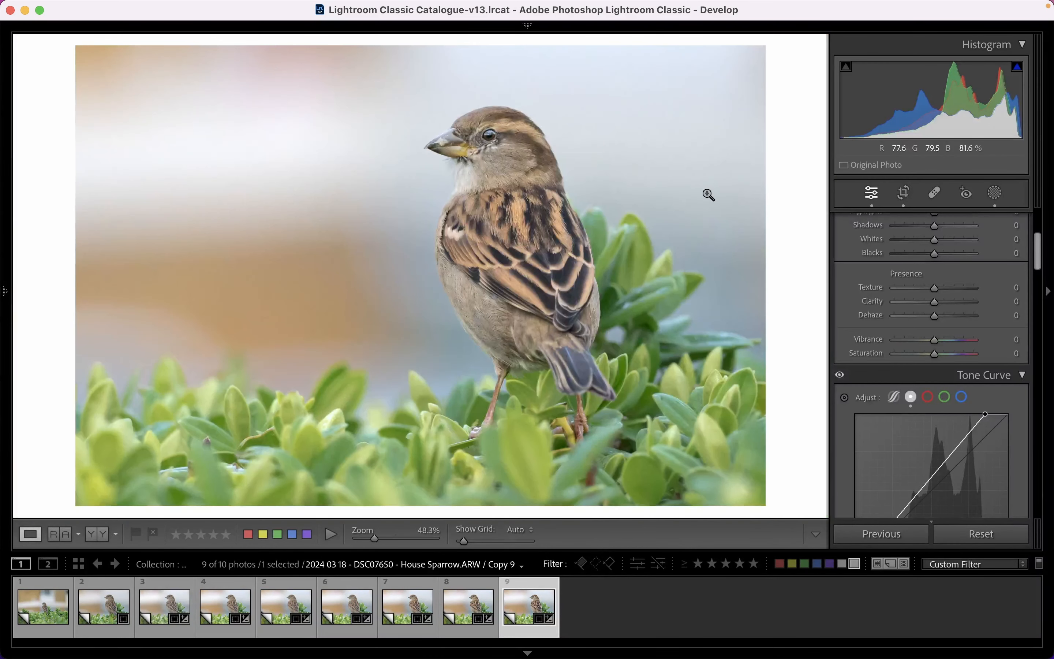
- Create a virtual copy of the photo with the eye adjustments
scroll(837, 268, "up", 5)
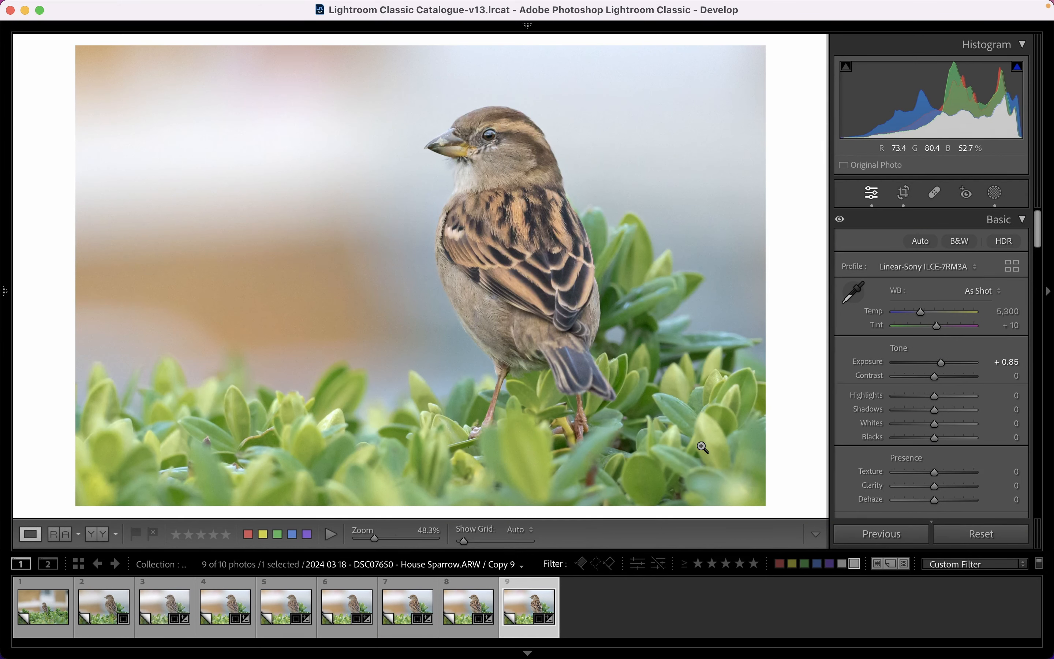
right_click(533, 597)
mouse_move(596, 487)
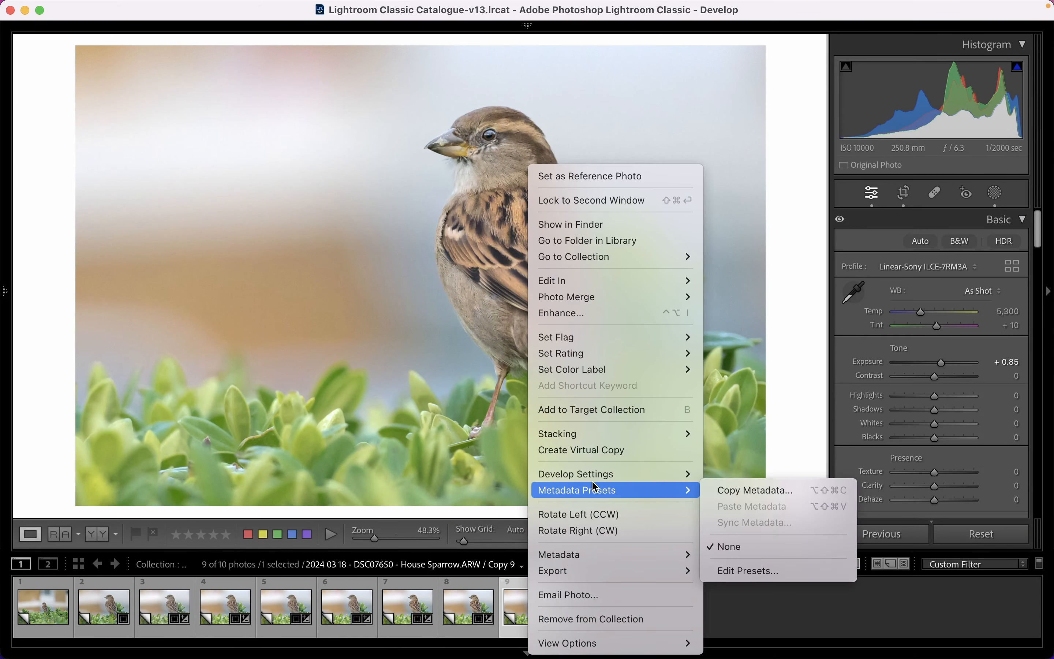
left_click(590, 451)
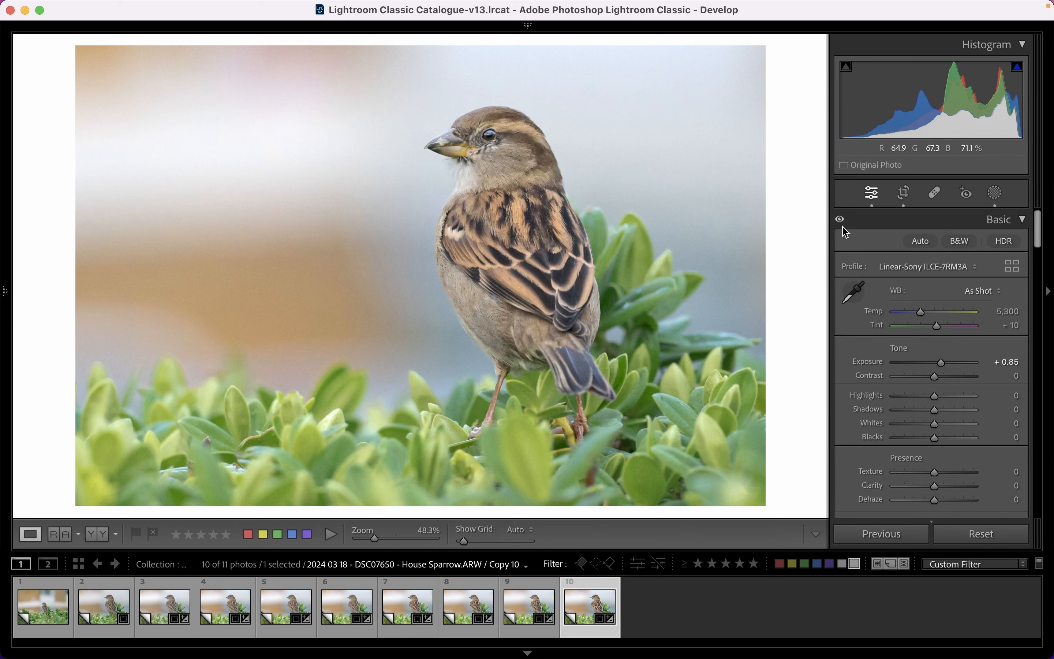
- Shift the leaves' hue with the targeted adjustment tool to Yellow +15 and Green +19
scroll(956, 428, "down", 15)
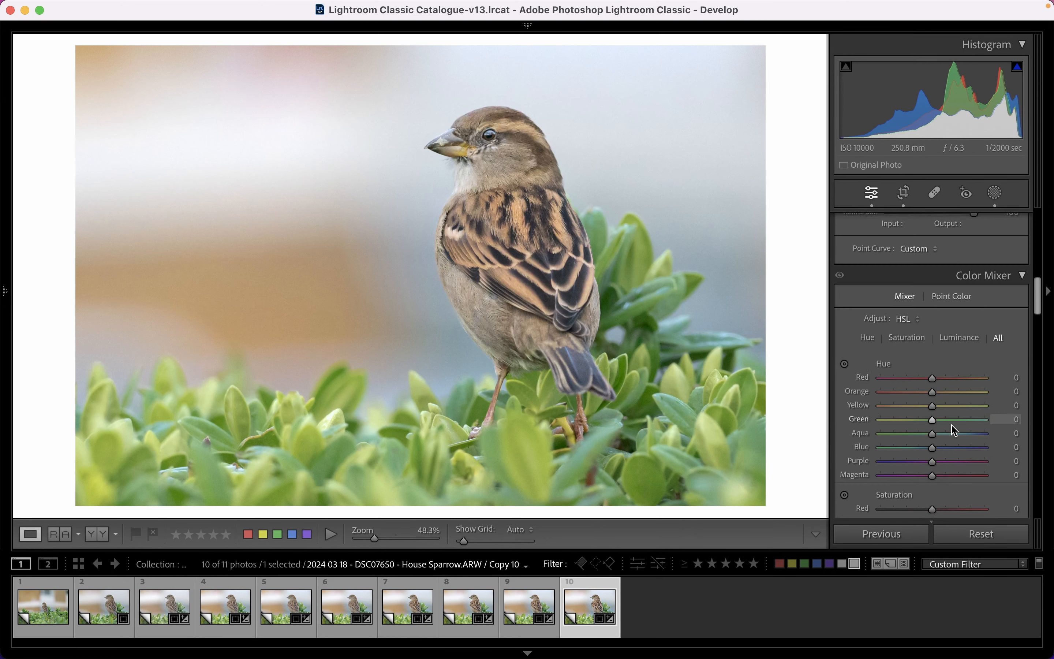
scroll(920, 287, "up", 1)
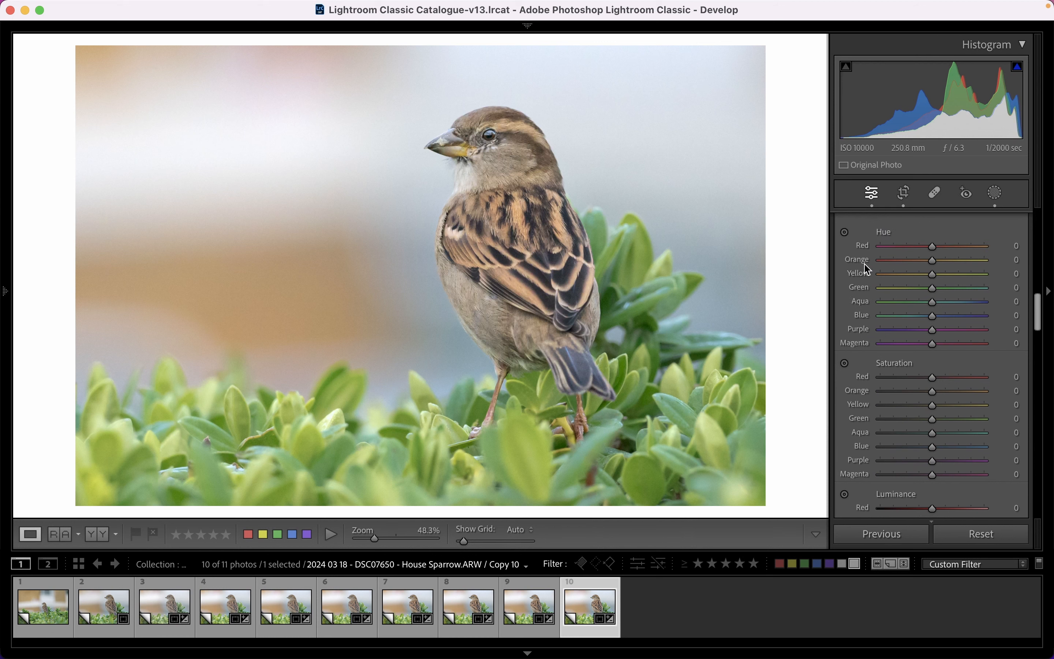
left_click(845, 231)
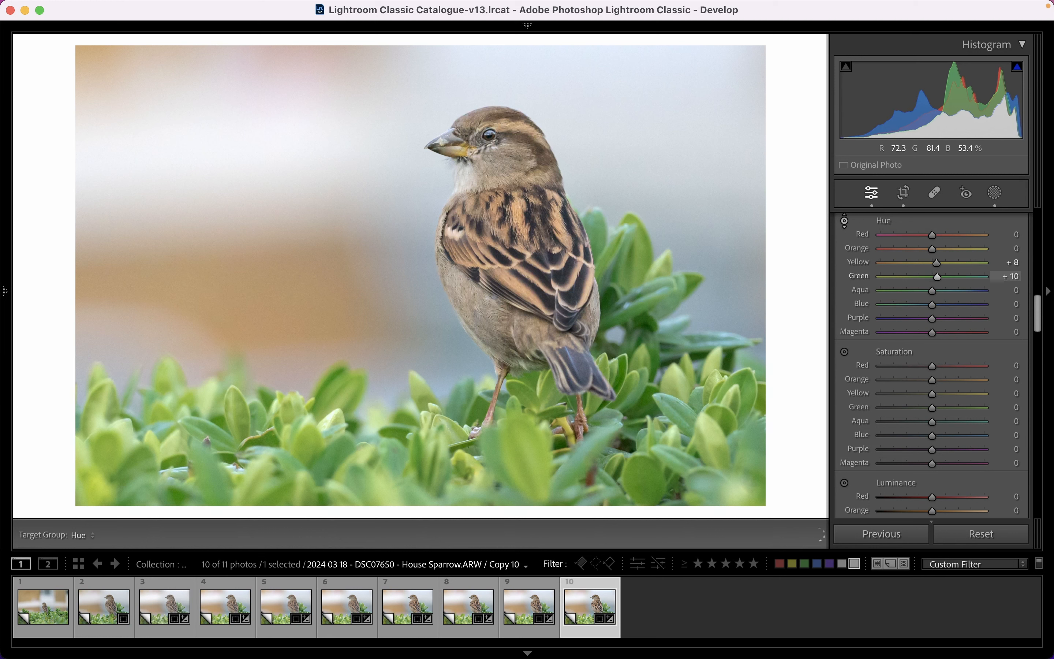
left_click_drag(332, 421, 332, 420)
mouse_move(332, 401)
left_mouse_down()
mouse_move(332, 422)
mouse_move(332, 401)
mouse_move(333, 412)
left_mouse_up()
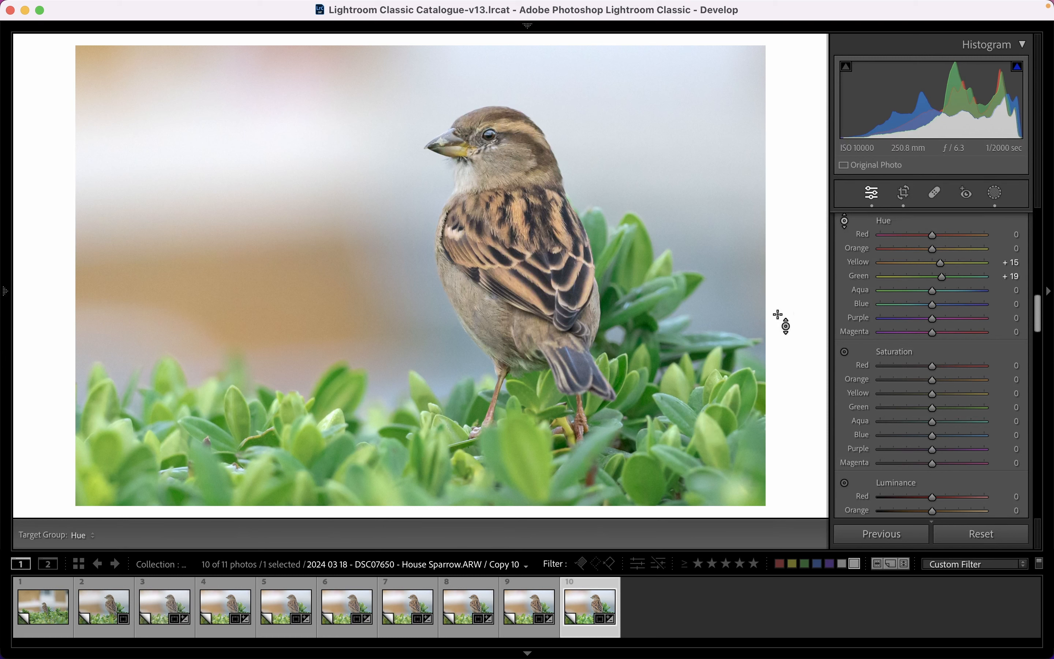
- Darken the leaves with the targeted luminance adjustment to Yellow -13 and Green -62, and close the tool
scroll(915, 388, "down", 8)
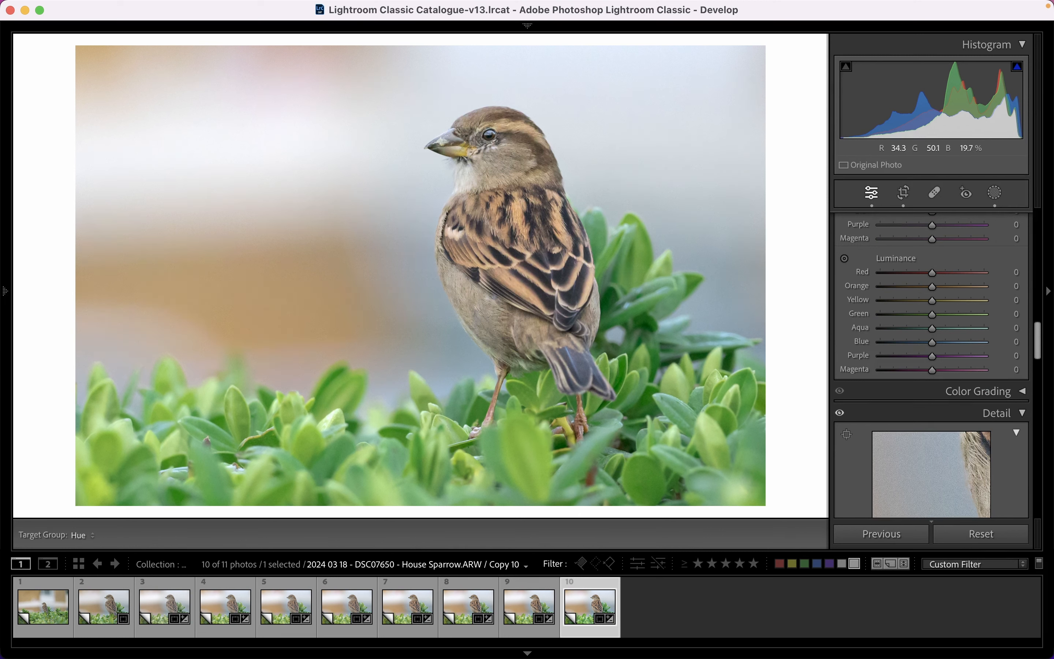
left_click(845, 259)
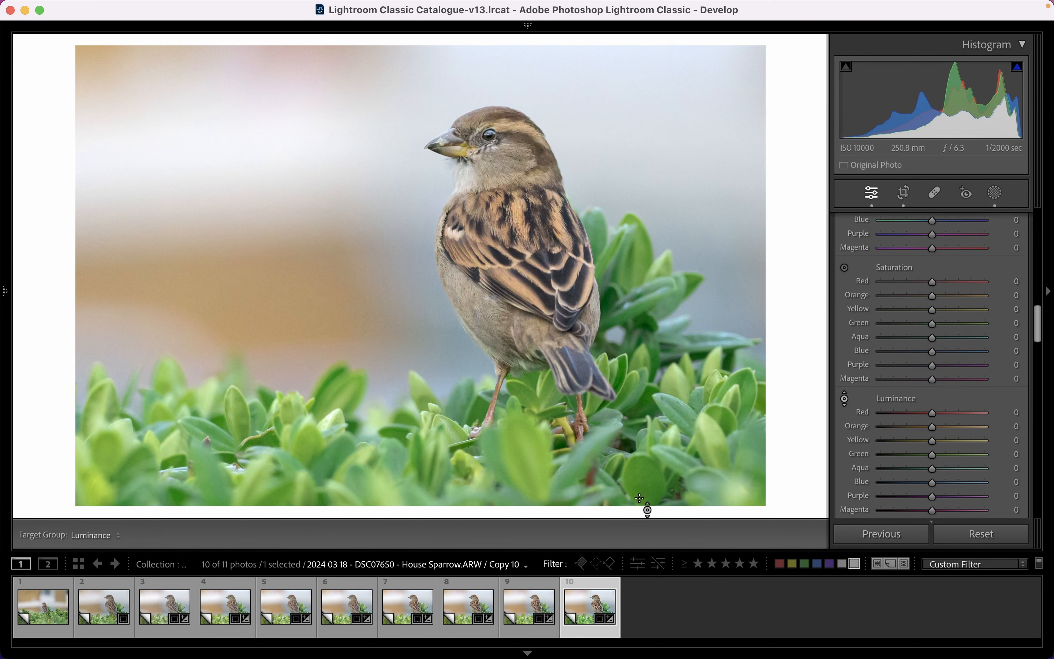
left_click_drag(644, 470, 644, 514)
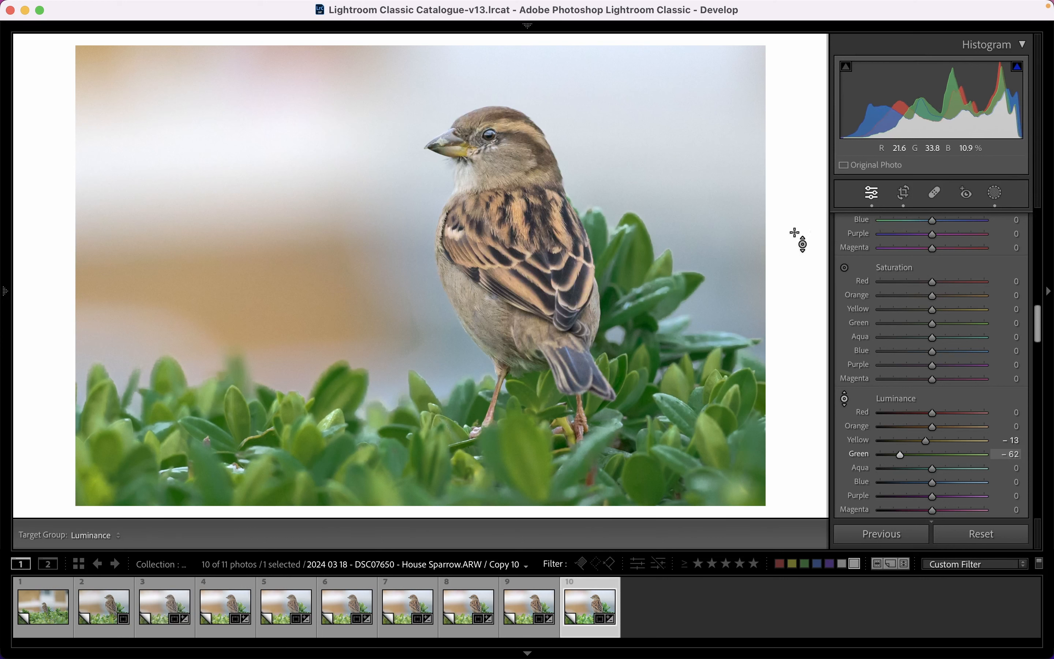
key("Escape")
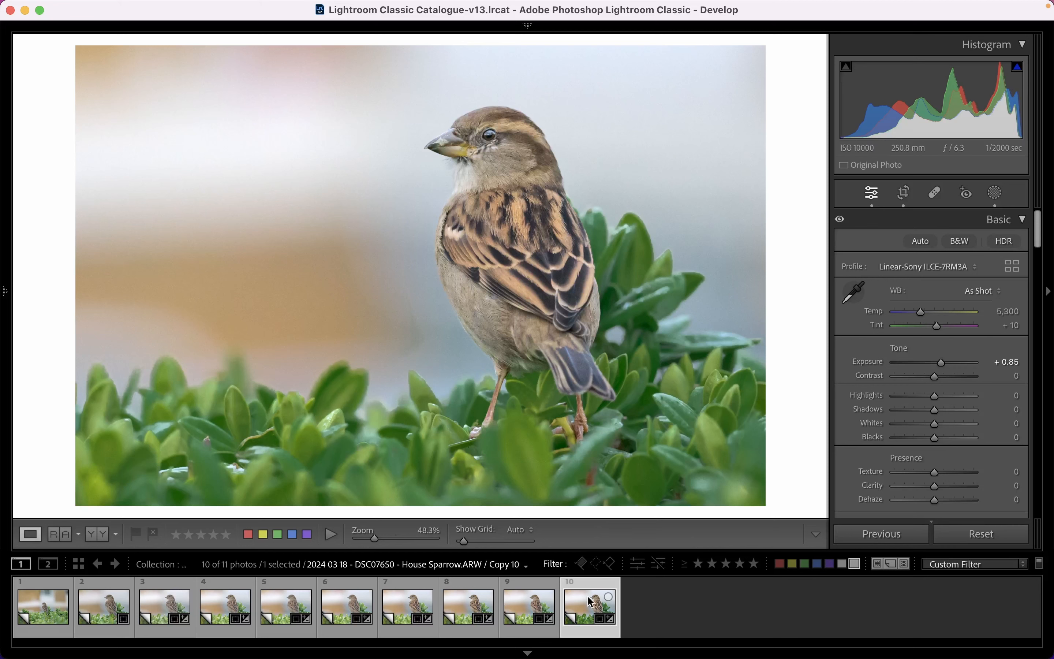
- Create a virtual copy of the photo with the darkened leaves and rename its Mask 1 to Eye
right_click(591, 610)
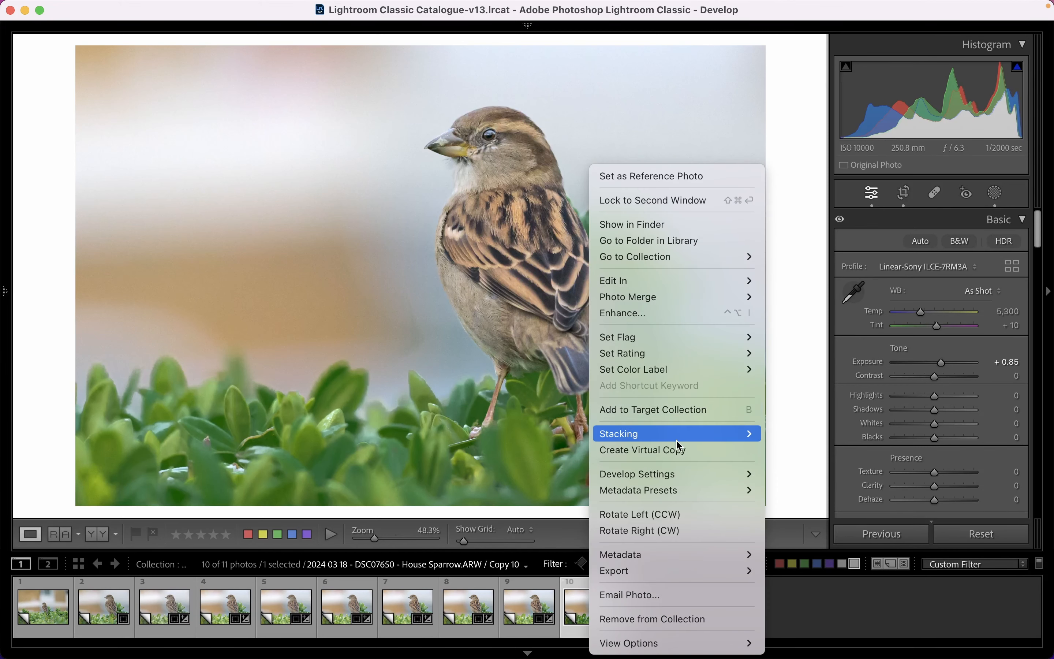
left_click(673, 452)
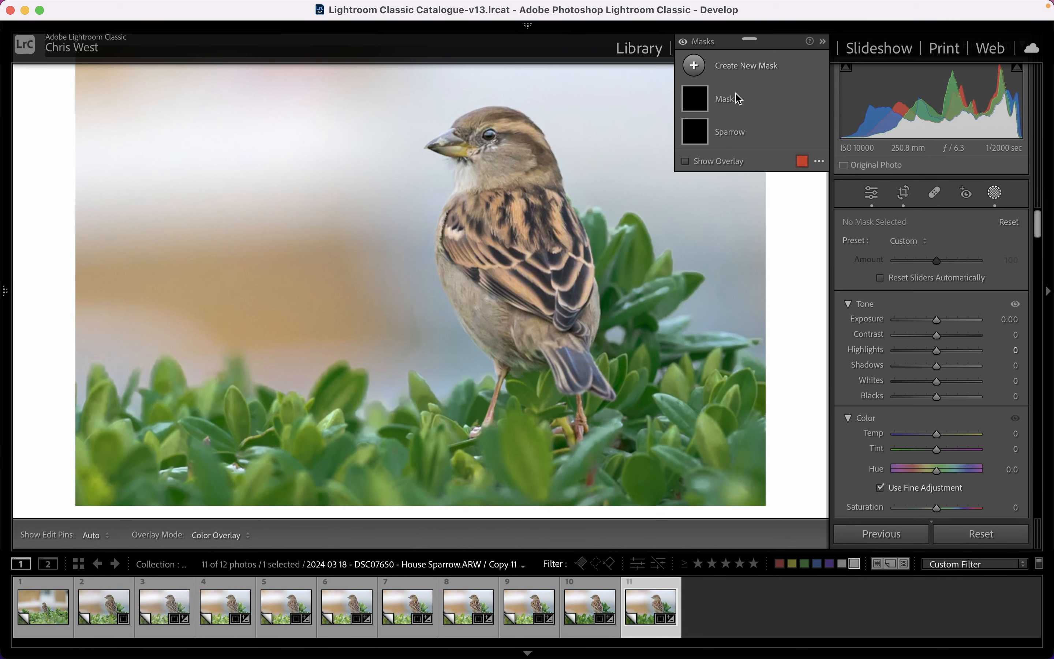
double_click(736, 98)
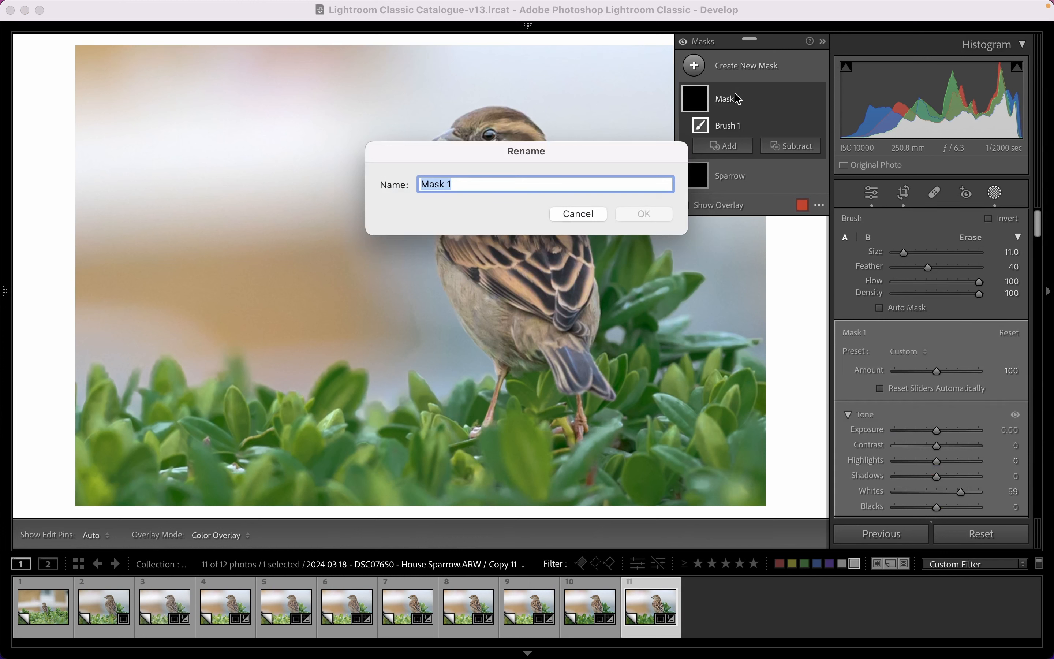
type("Eye")
key("Return")
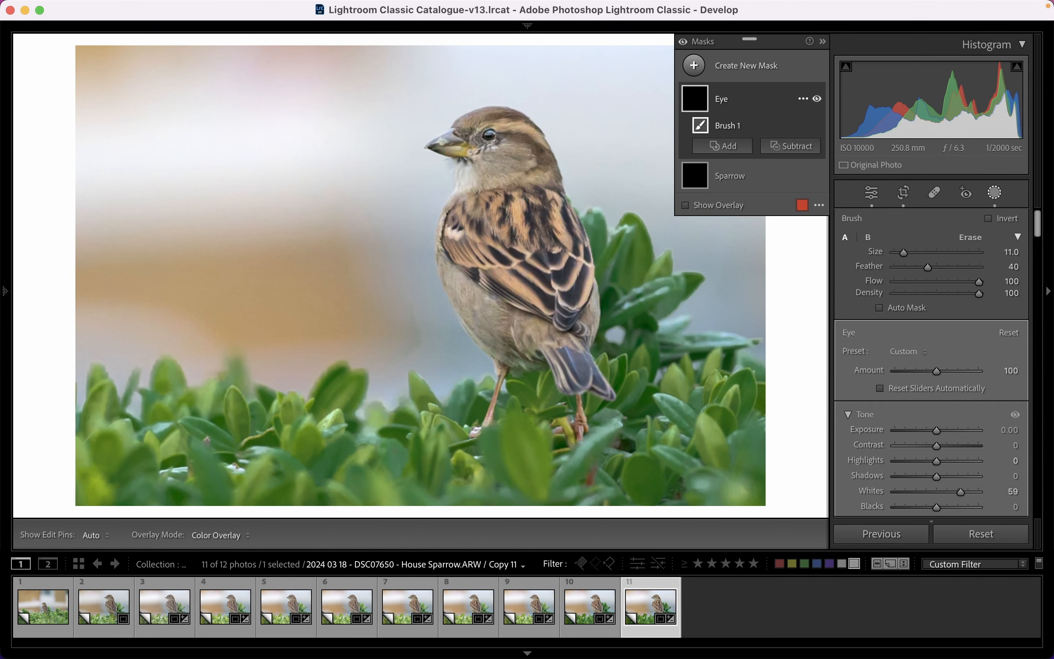
- Add a linear gradient mask fading upward from the photo's lower edge across the foliage
left_click(753, 66)
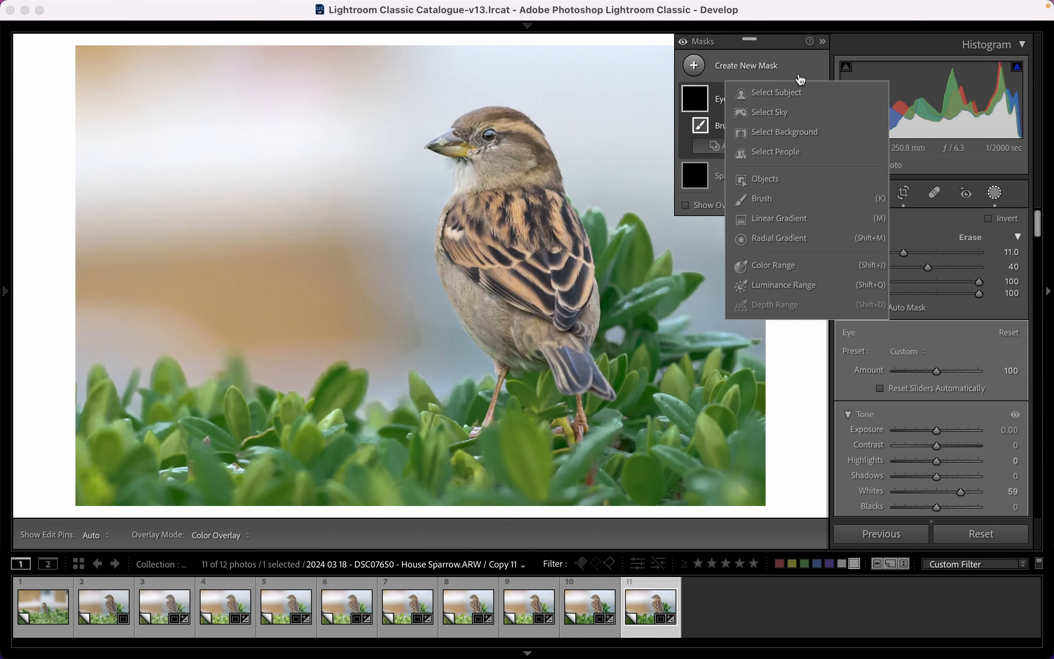
left_click(793, 218)
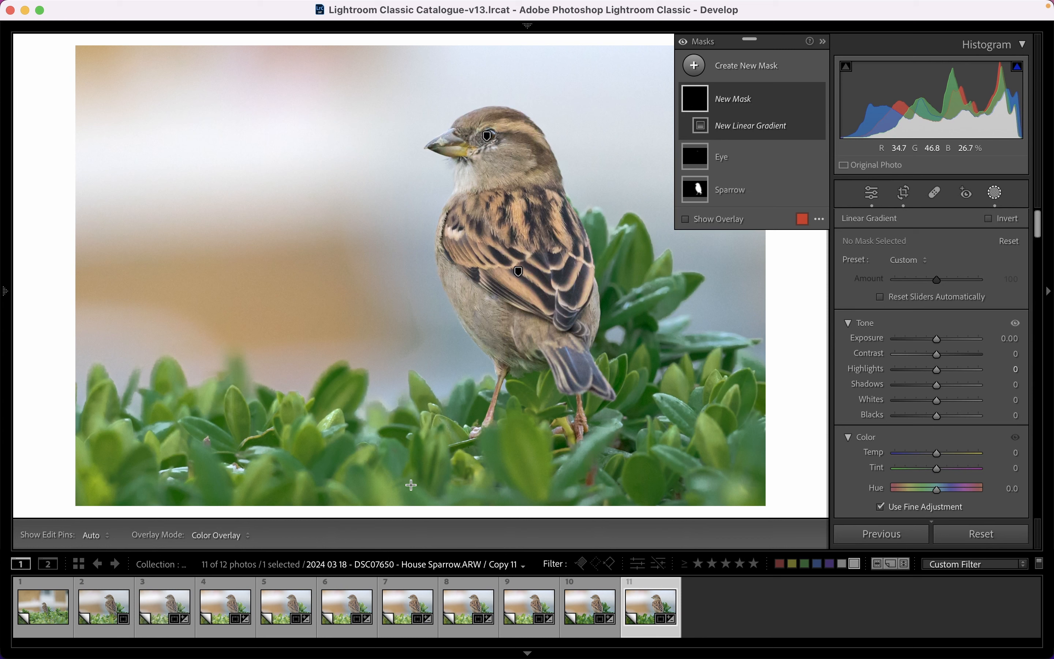
left_click_drag(410, 480, 414, 285)
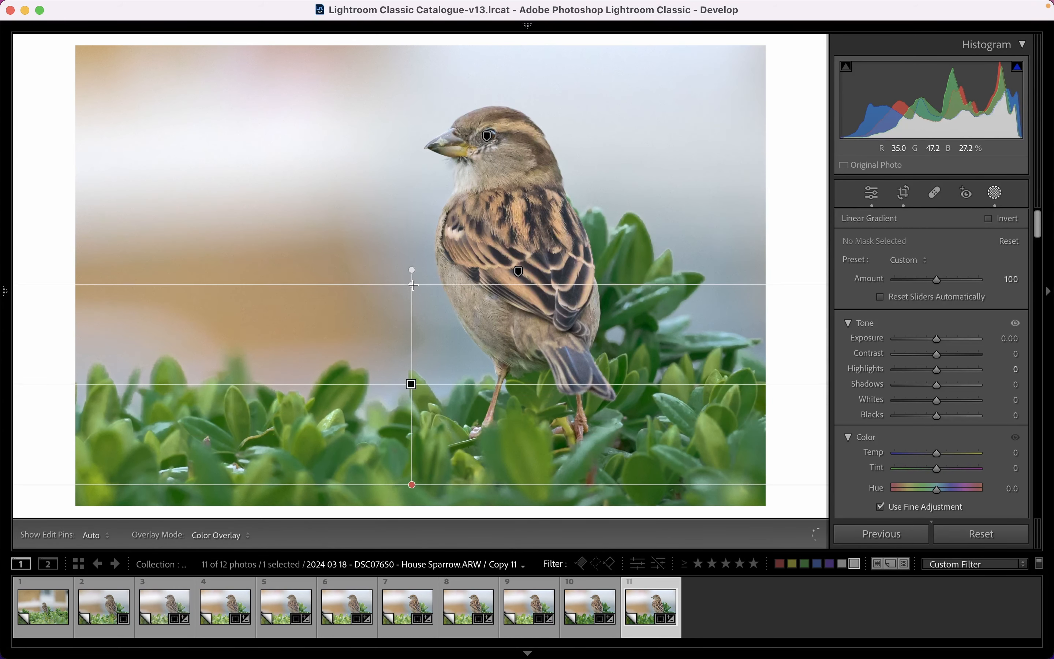
left_click_drag(410, 384, 415, 455)
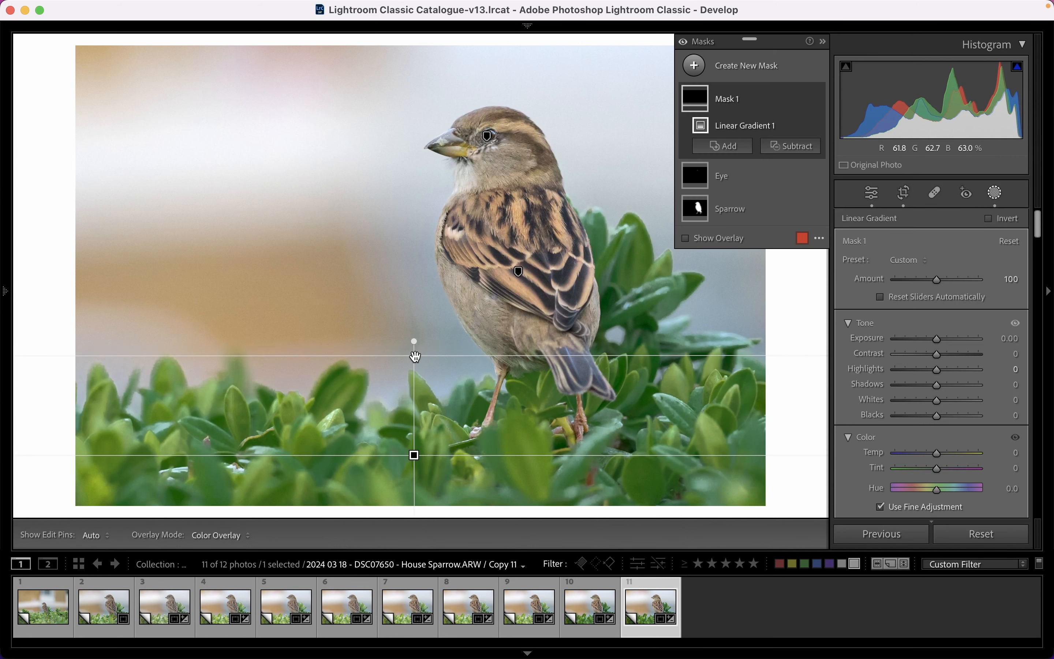
left_click_drag(417, 356, 414, 345)
- Darken the foliage gradient by lowering its curve at input 75 to output 20, and close masking
scroll(973, 380, "down", 10)
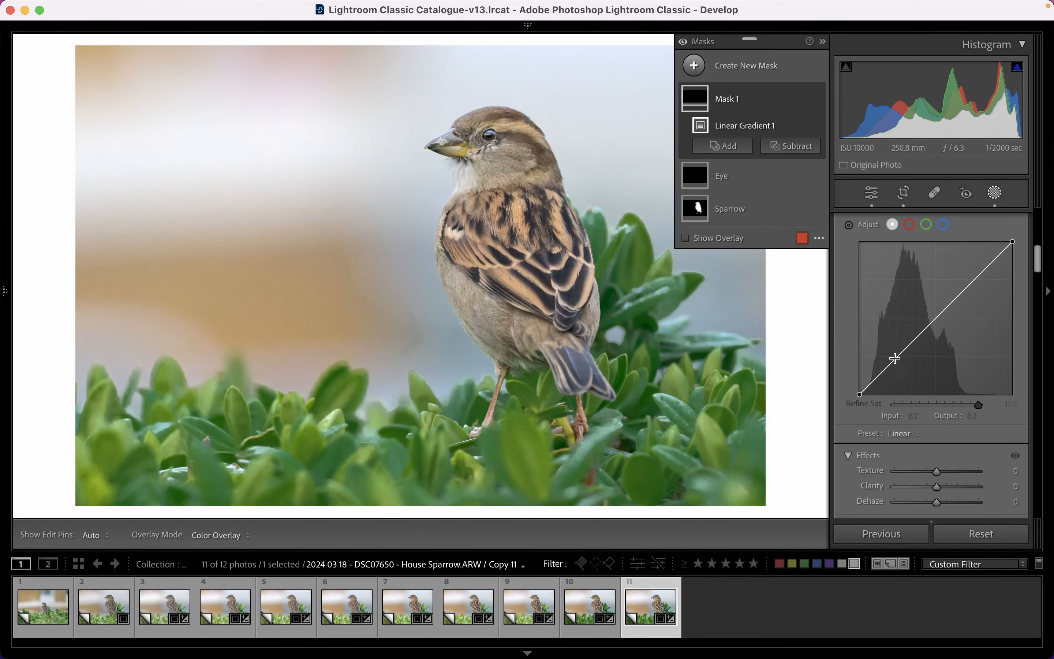
left_click_drag(896, 359, 906, 388)
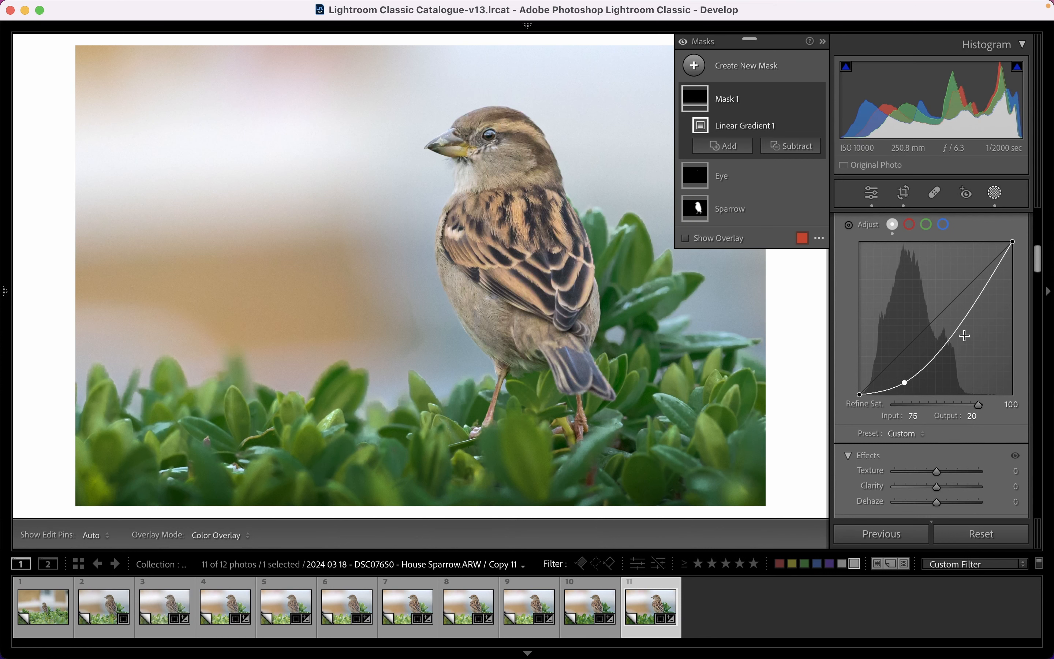
left_click(995, 192)
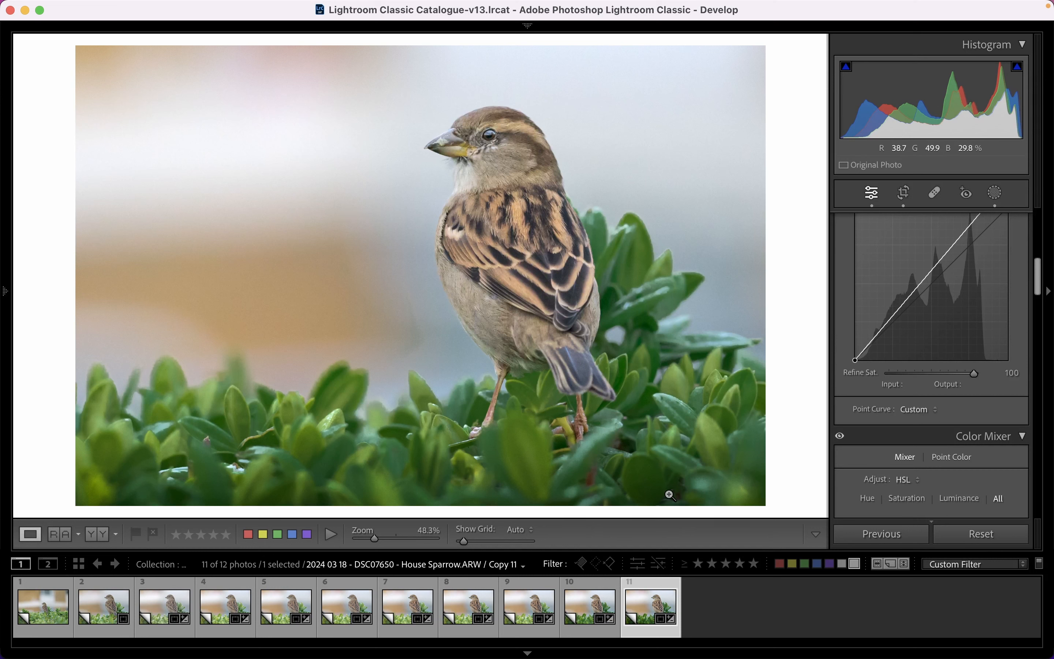
- Create a virtual copy and desaturate its leaves with the targeted saturation adjustment to Yellow -8 and Green -34
right_click(637, 598)
left_click(697, 451)
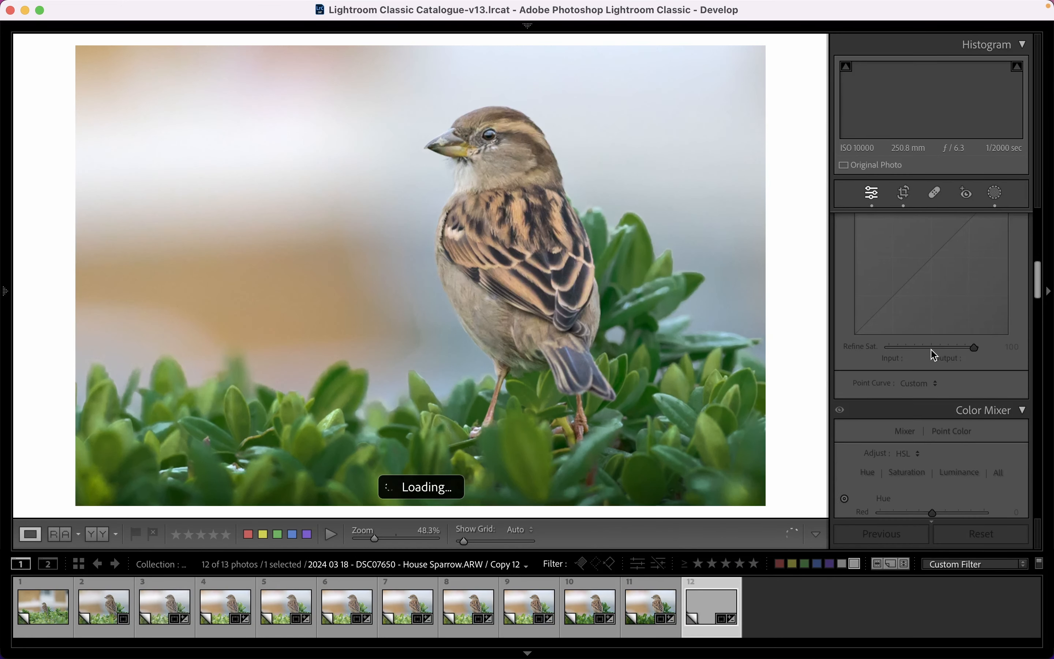
scroll(933, 353, "down", 10)
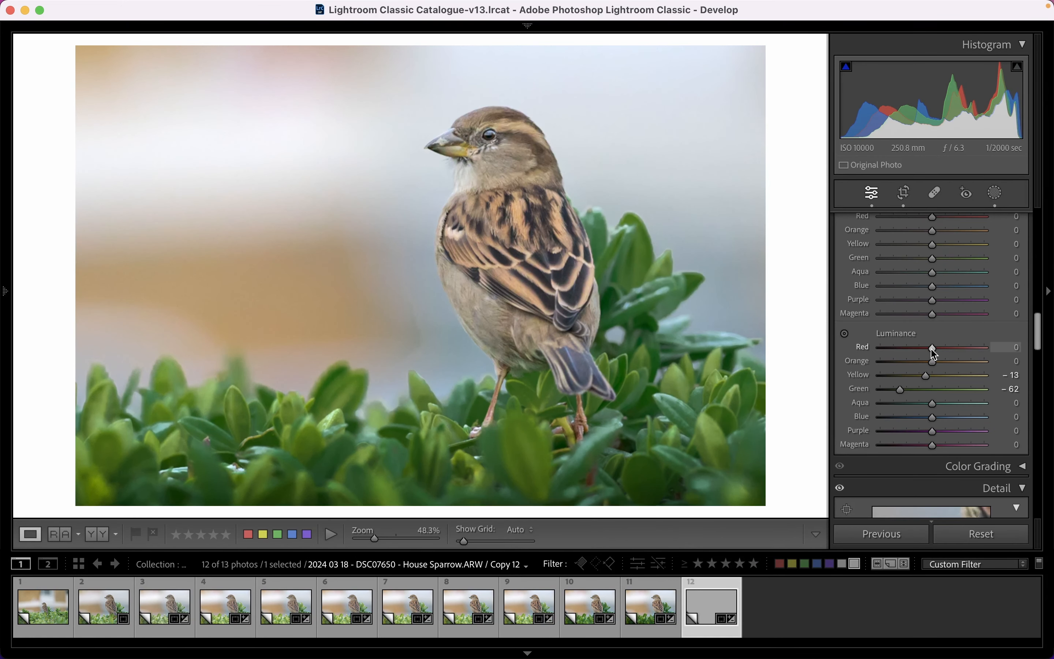
scroll(941, 301, "up", 3)
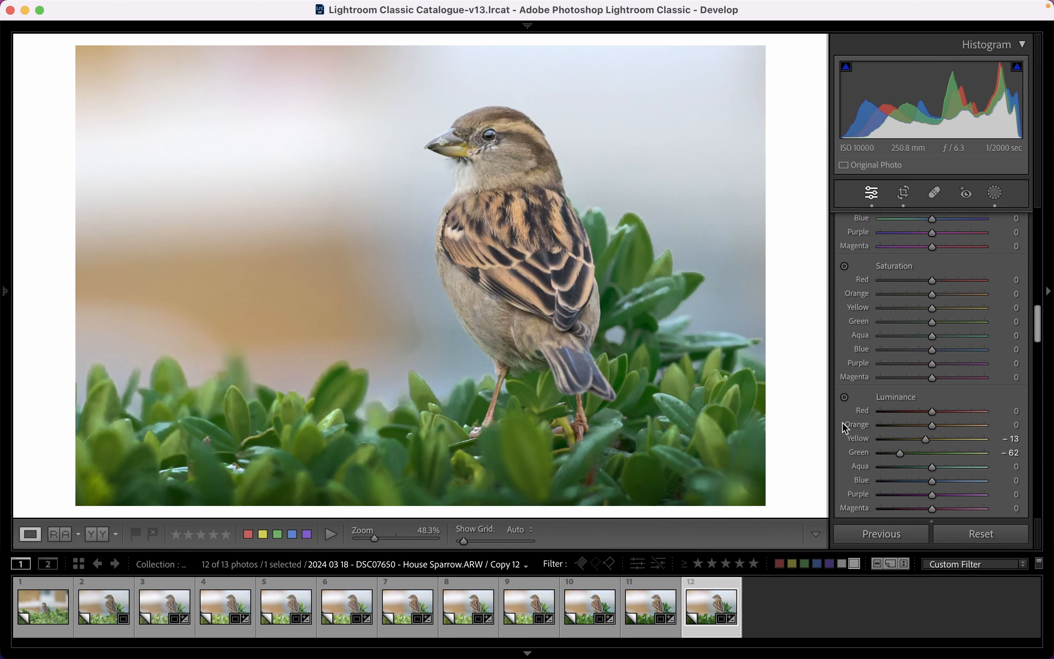
left_click(846, 267)
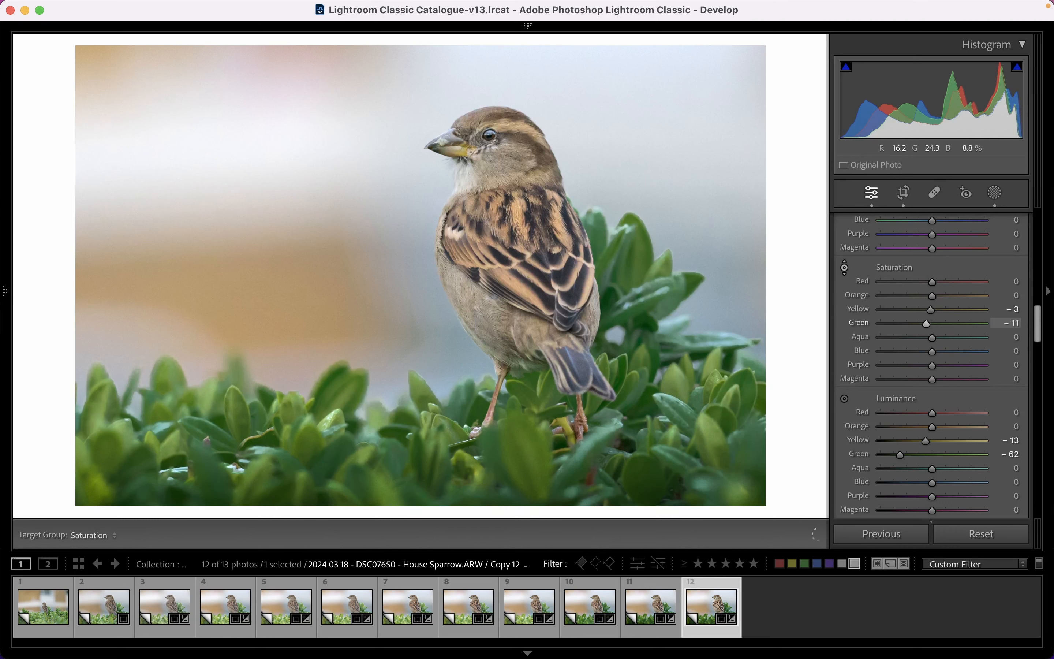
left_click_drag(640, 466, 641, 478)
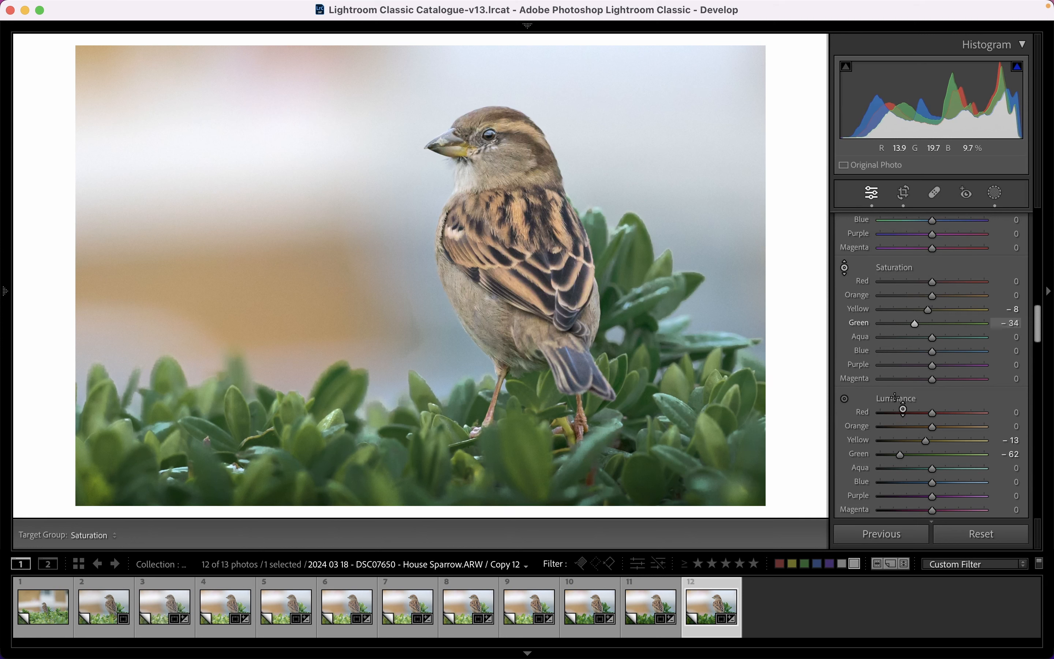
scroll(1005, 245, "up", 5)
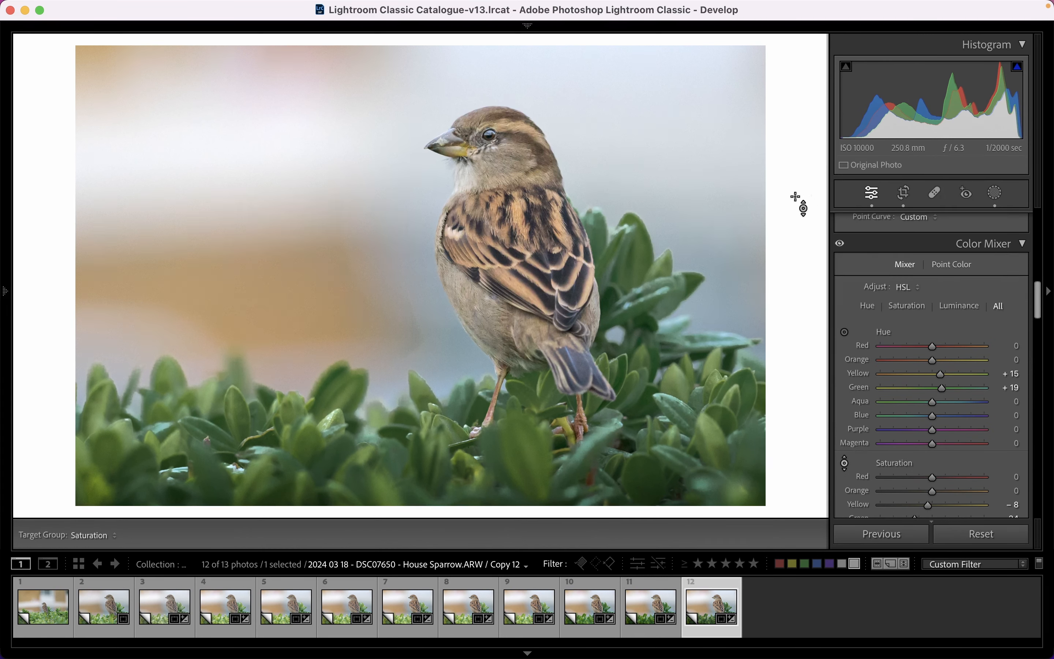
key("Escape")
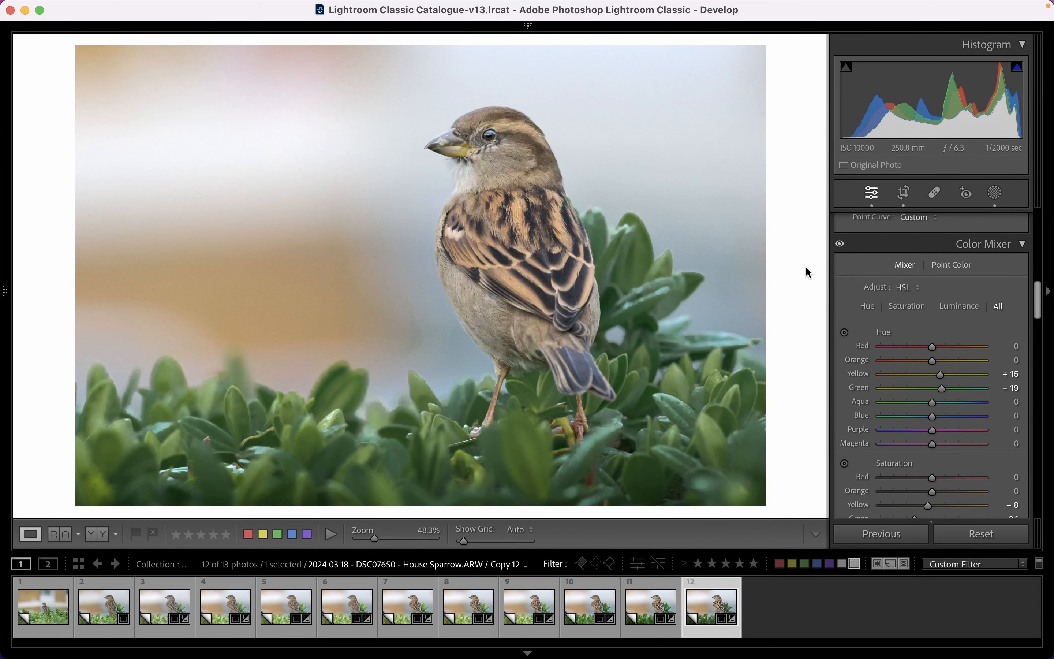
- Create another virtual copy, set its Sparrow mask's Saturation to 47, and close masking
right_click(705, 596)
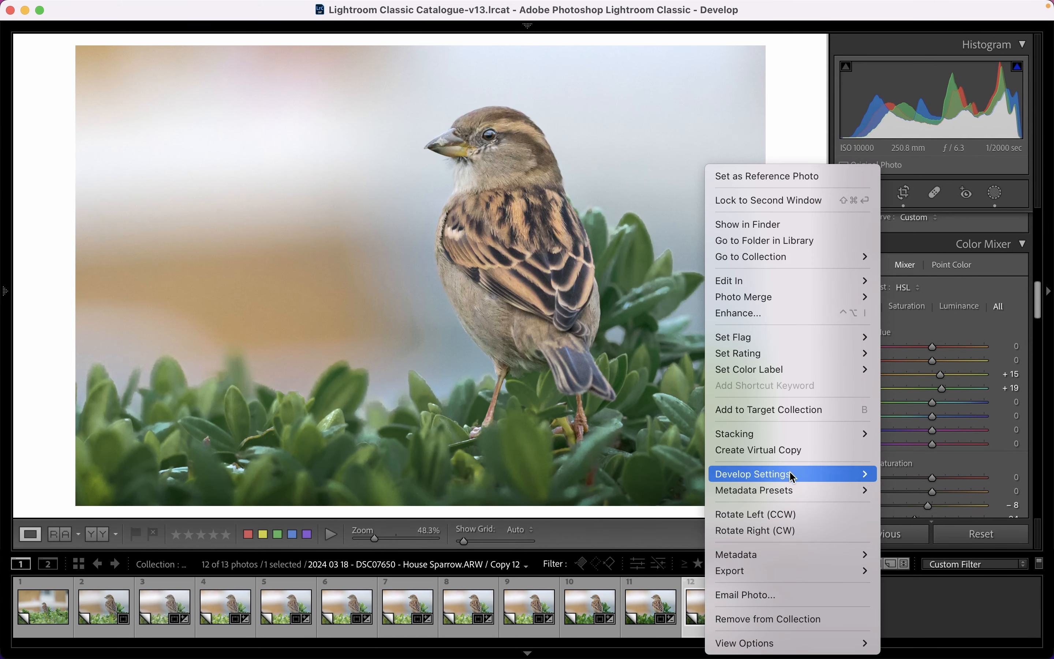
left_click(780, 449)
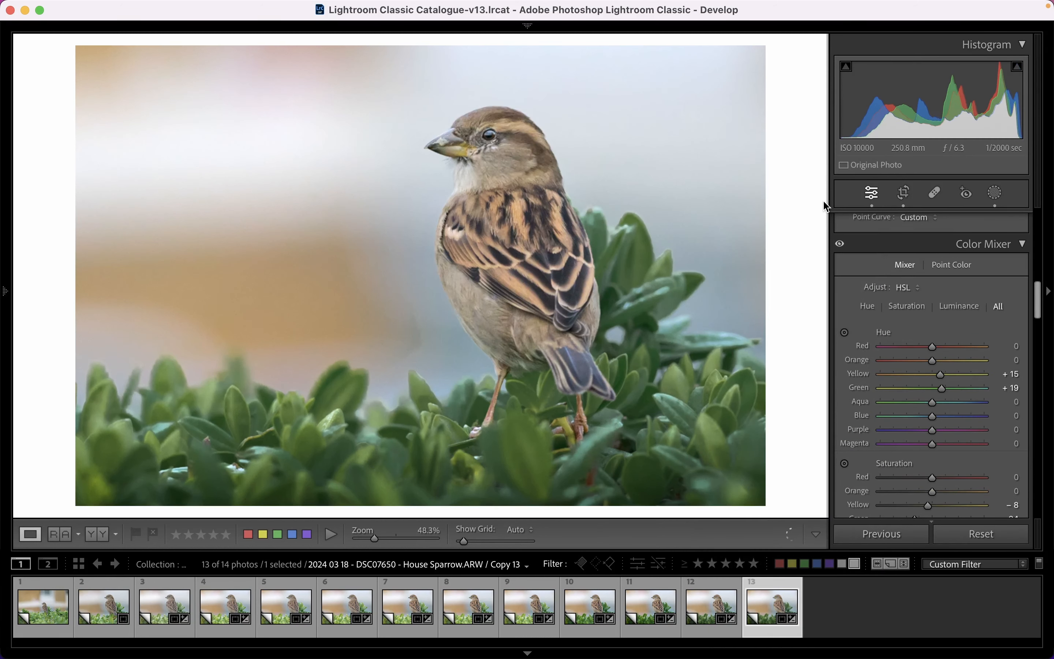
scroll(909, 397, "up", 15)
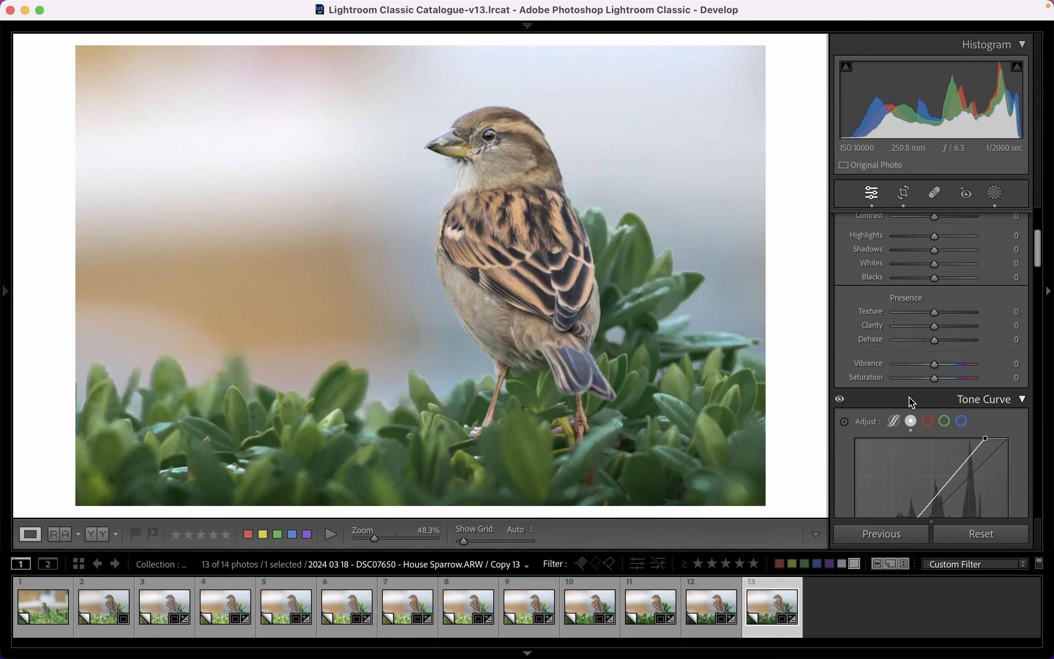
left_click(994, 193)
left_click(697, 165)
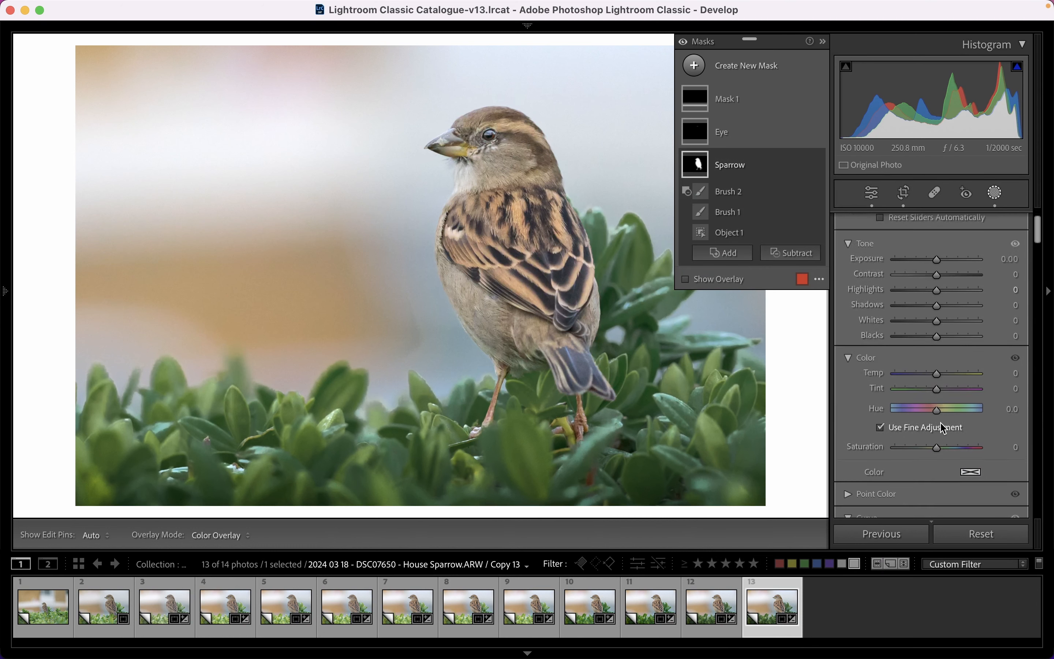
scroll(943, 428, "down", 2)
mouse_move(937, 414)
left_mouse_down()
mouse_move(975, 413)
mouse_move(939, 417)
mouse_move(954, 413)
left_mouse_up()
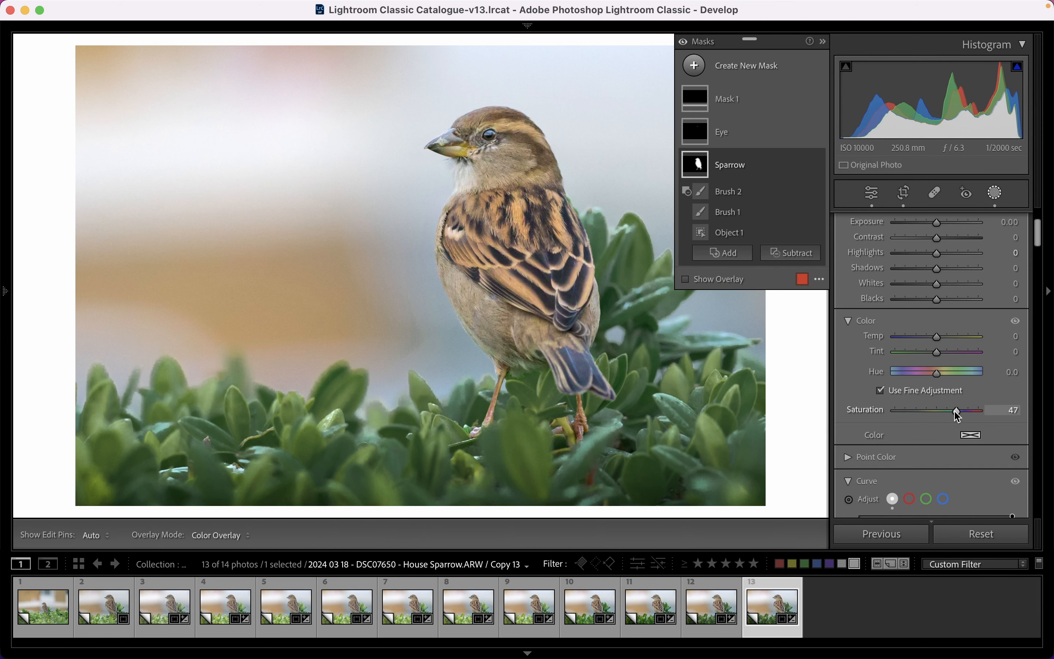
left_click(995, 192)
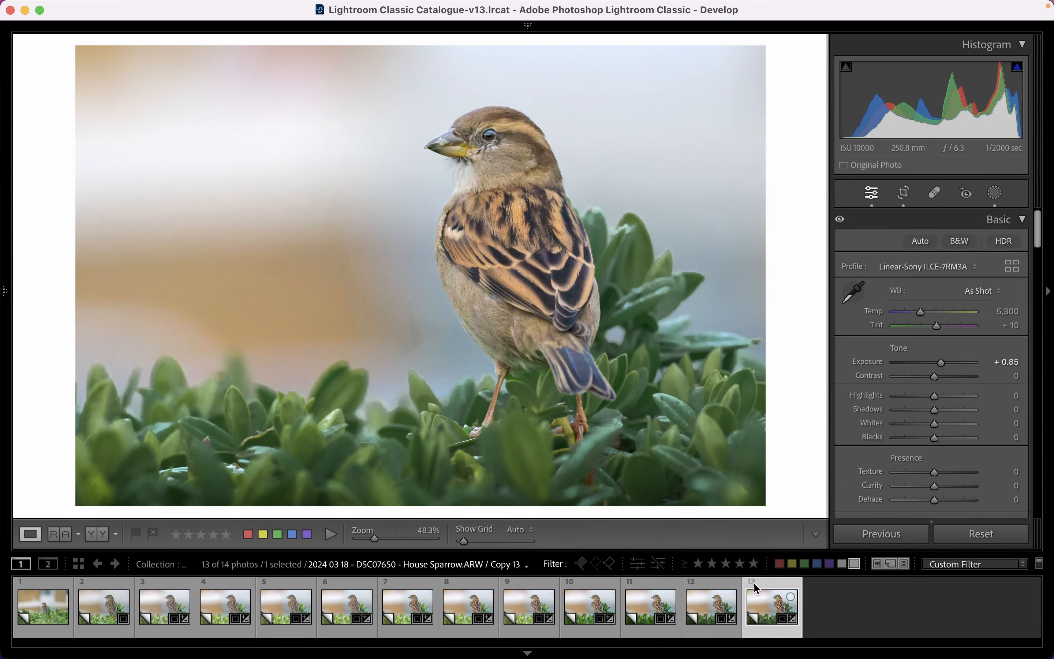
- Create a further virtual copy and add a large radial gradient mask centred near the photo's upper-left corner
right_click(762, 595)
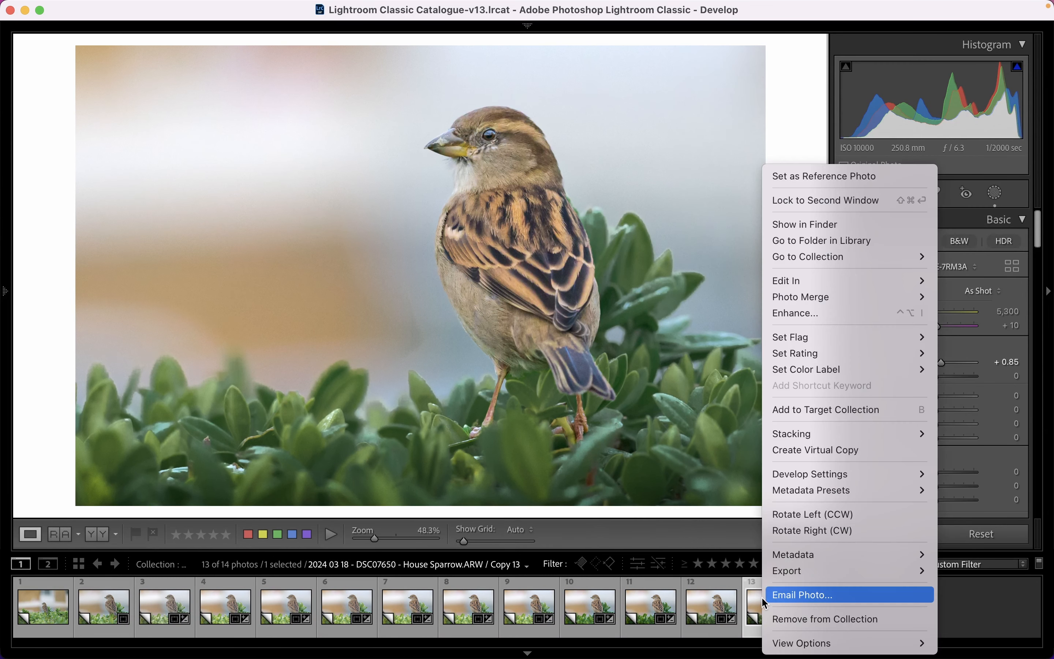
left_click(846, 454)
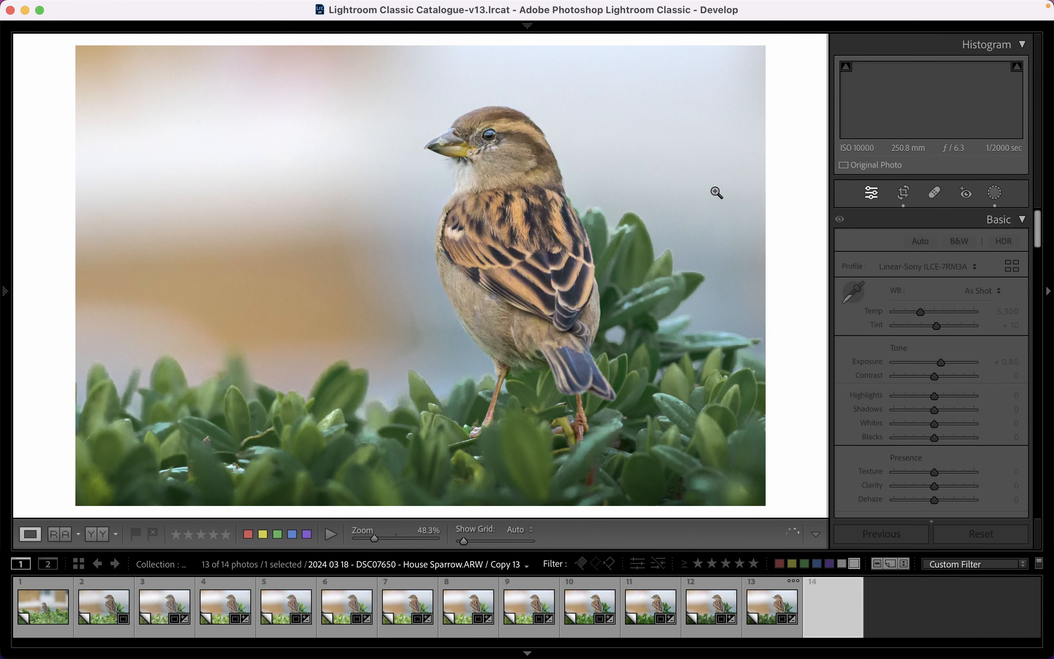
left_click(997, 193)
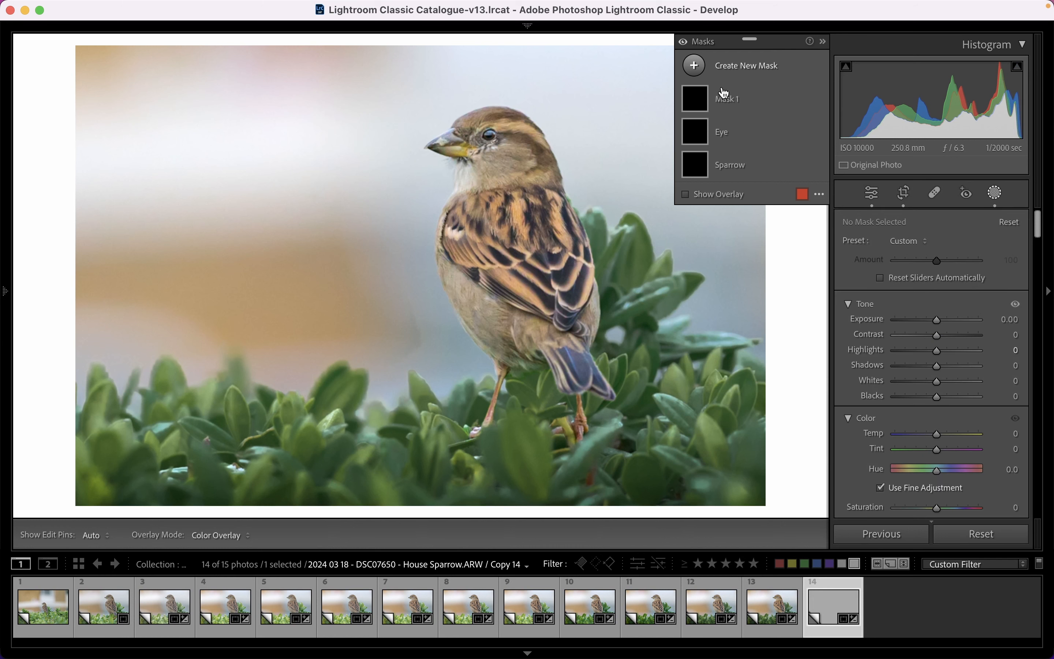
left_click(740, 65)
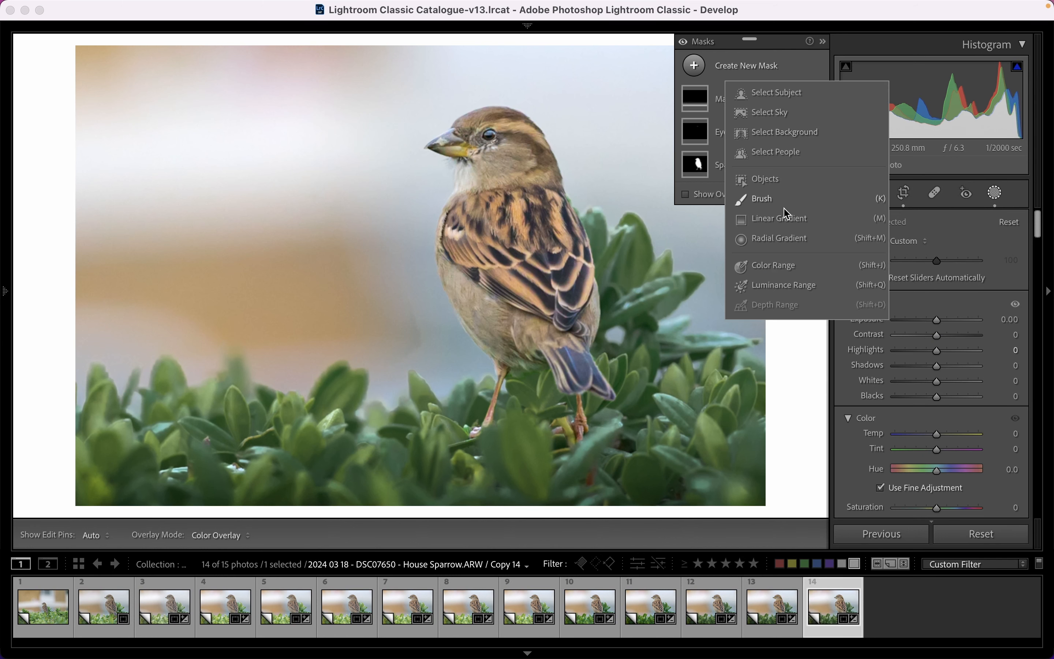
left_click(747, 240)
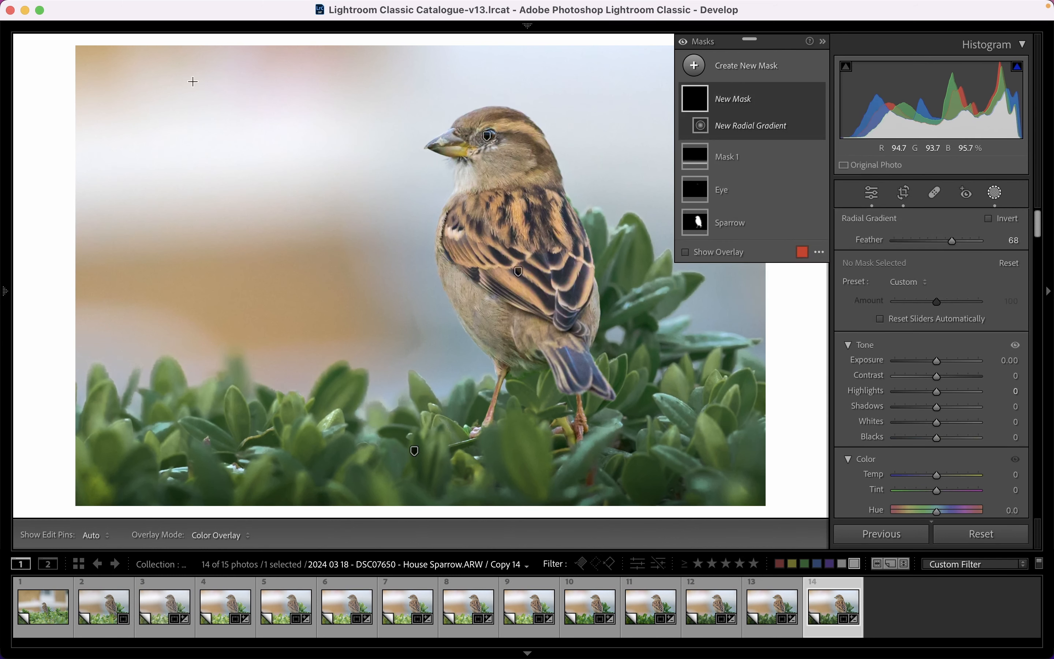
left_click_drag(96, 69, 459, 371)
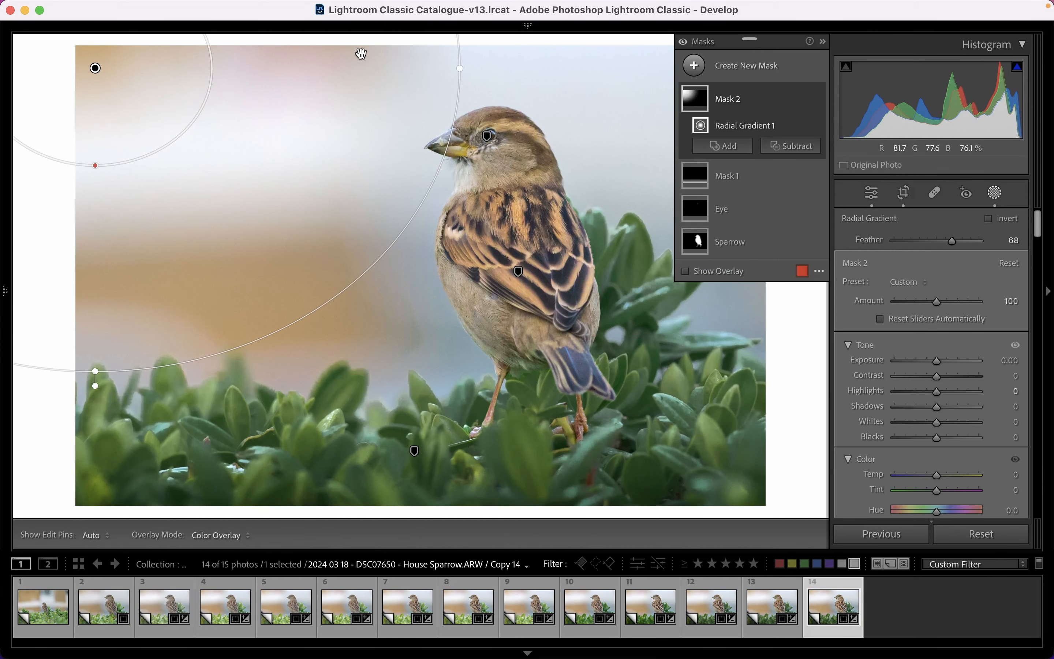
- Soften the background within the radial gradient mask with Dehaze -66, and close masking
scroll(913, 380, "down", 10)
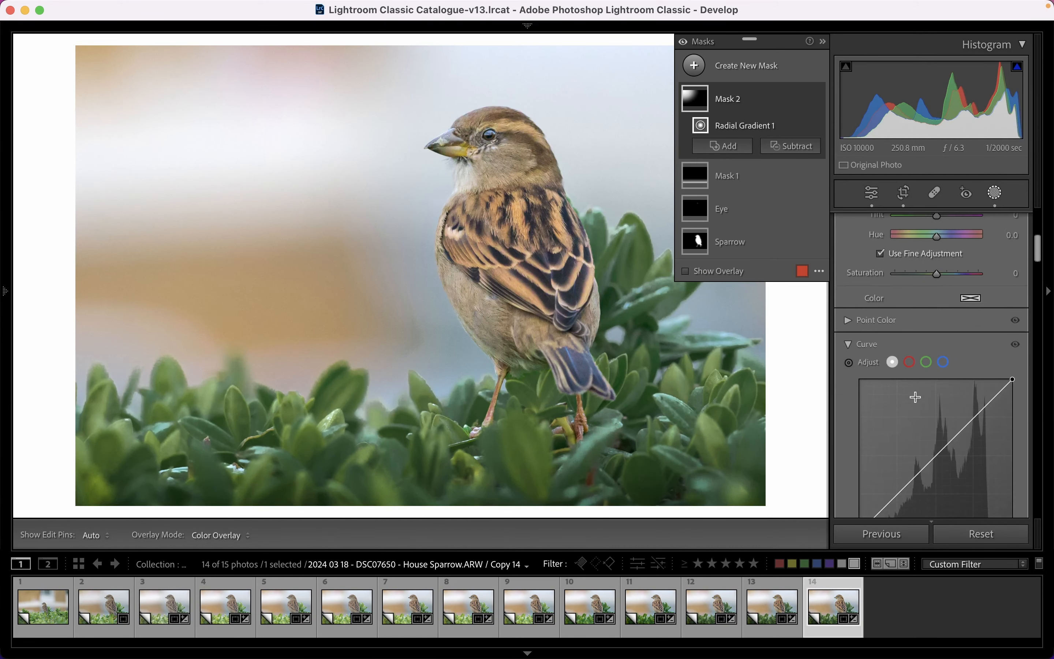
scroll(928, 384, "down", 1)
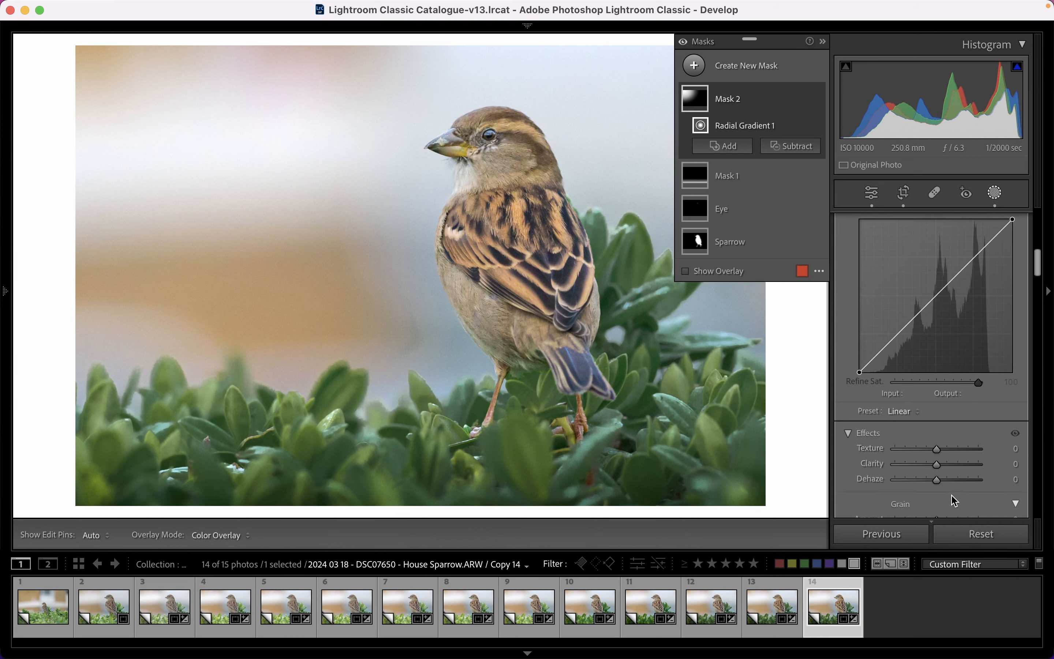
left_click_drag(938, 479, 921, 481)
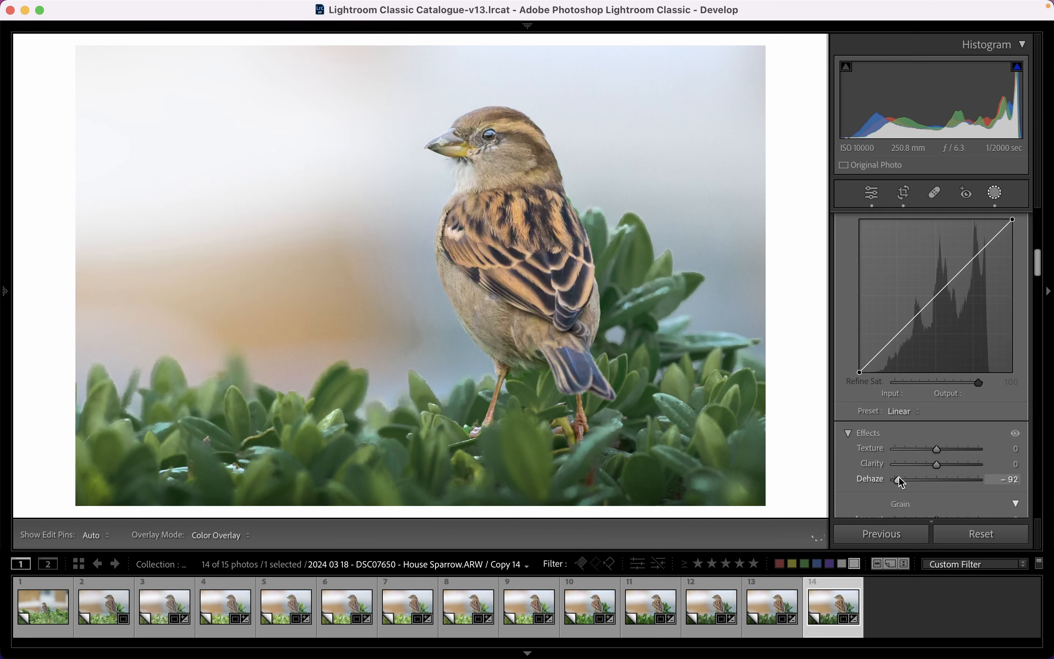
left_click_drag(900, 477, 910, 478)
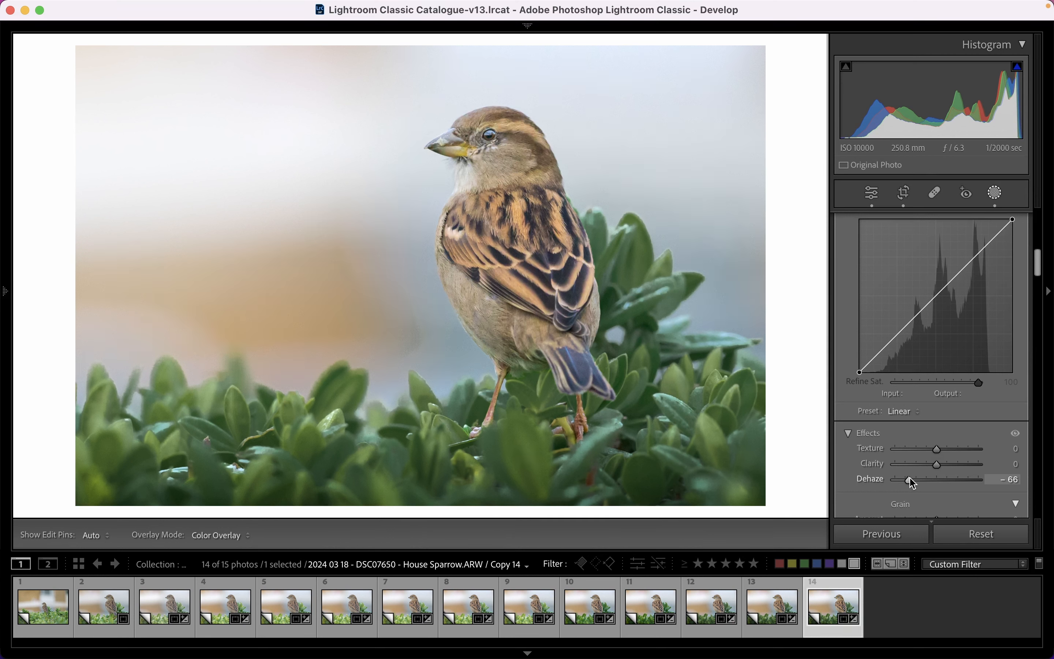
left_click_drag(910, 478, 909, 480)
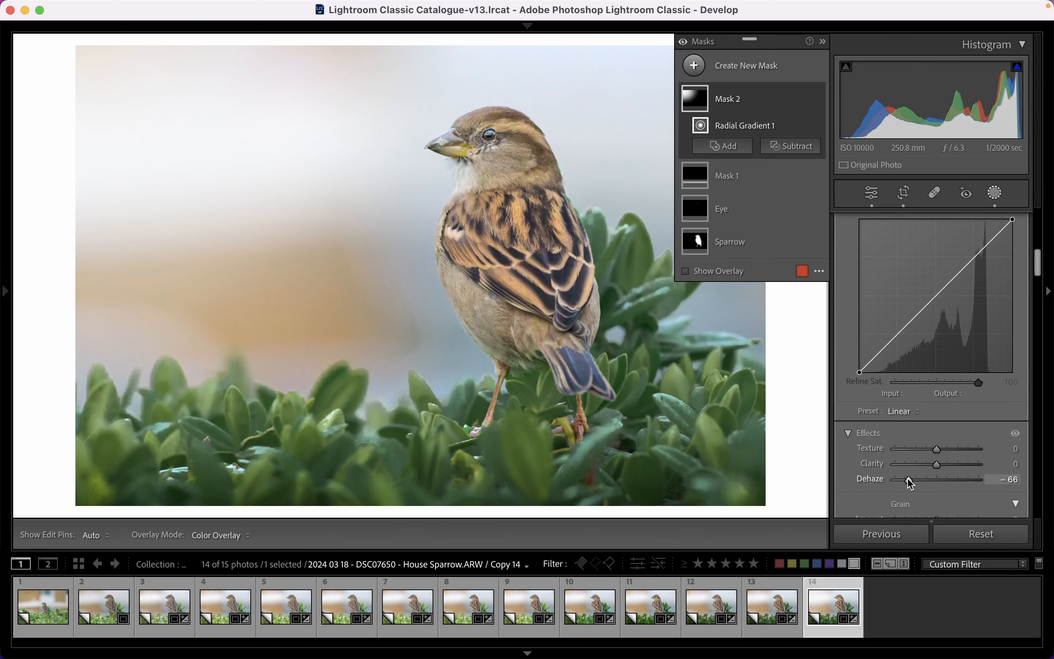
left_click(995, 199)
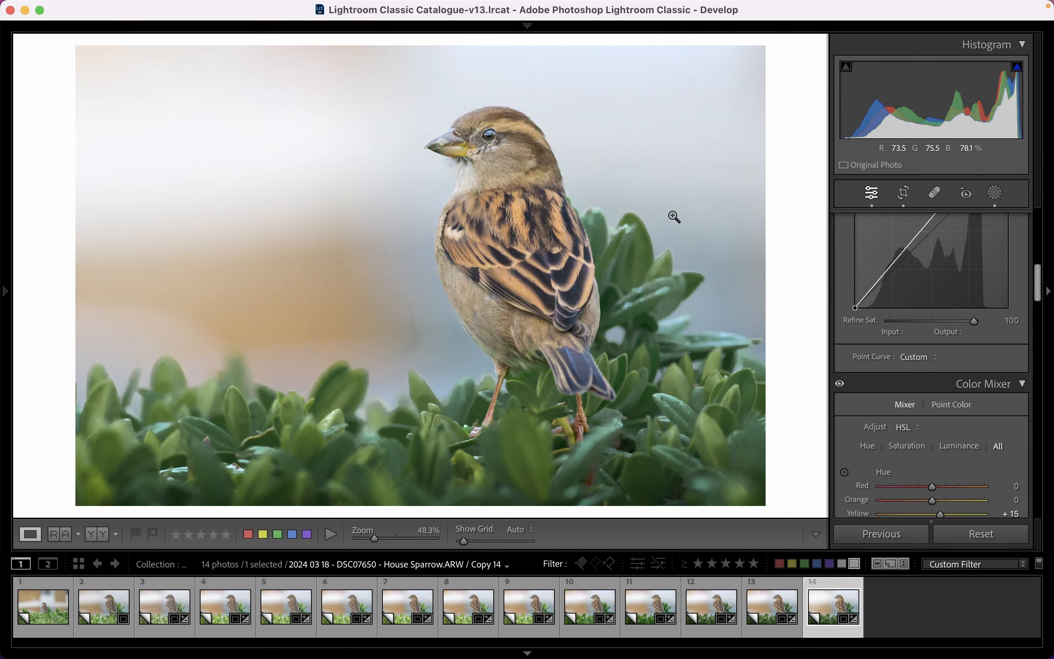
- Examine the leaf edges behind the sparrow's back at high magnification and review the colour mixer's HSL adjustments
left_click(645, 228)
left_click_drag(737, 208, 763, 209)
left_click_drag(605, 256, 641, 251)
left_click_drag(566, 261, 674, 231)
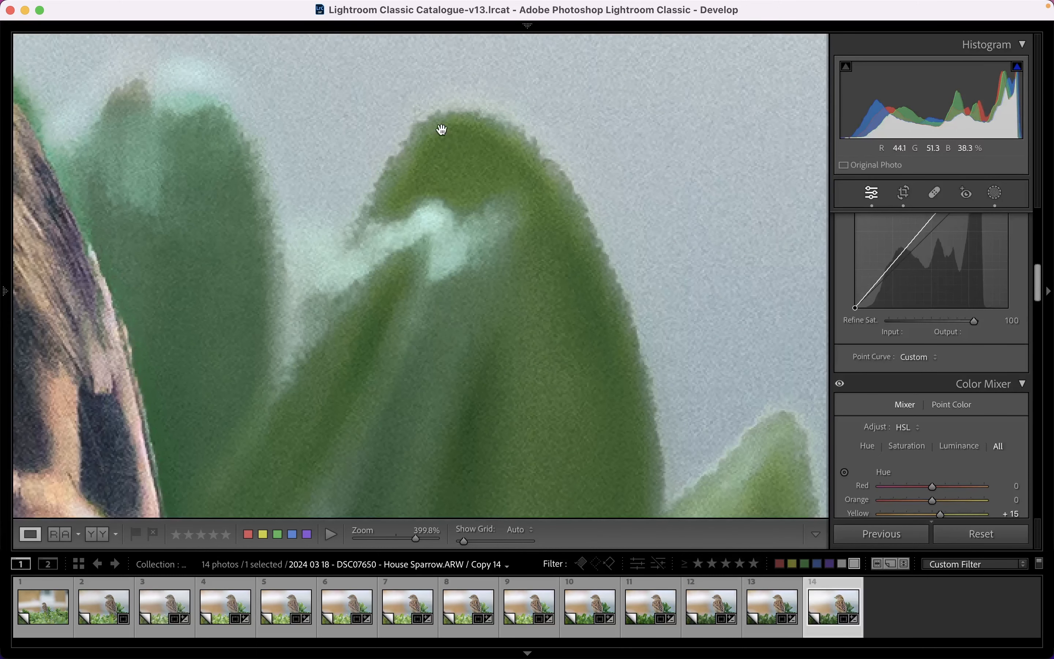
left_click_drag(709, 316, 660, 316)
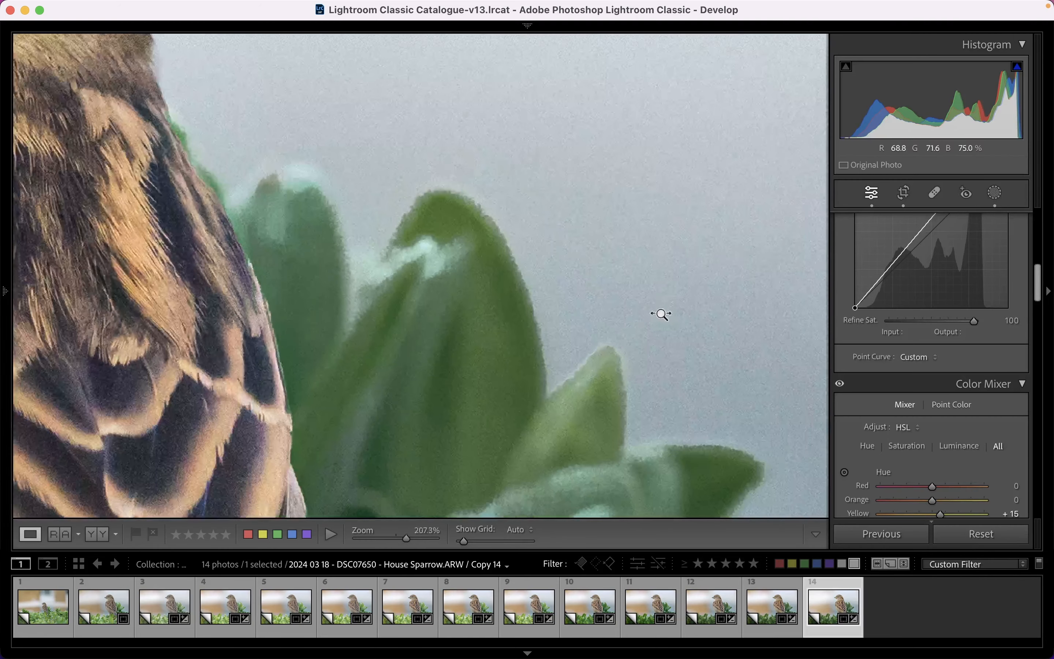
left_click_drag(629, 369, 611, 282)
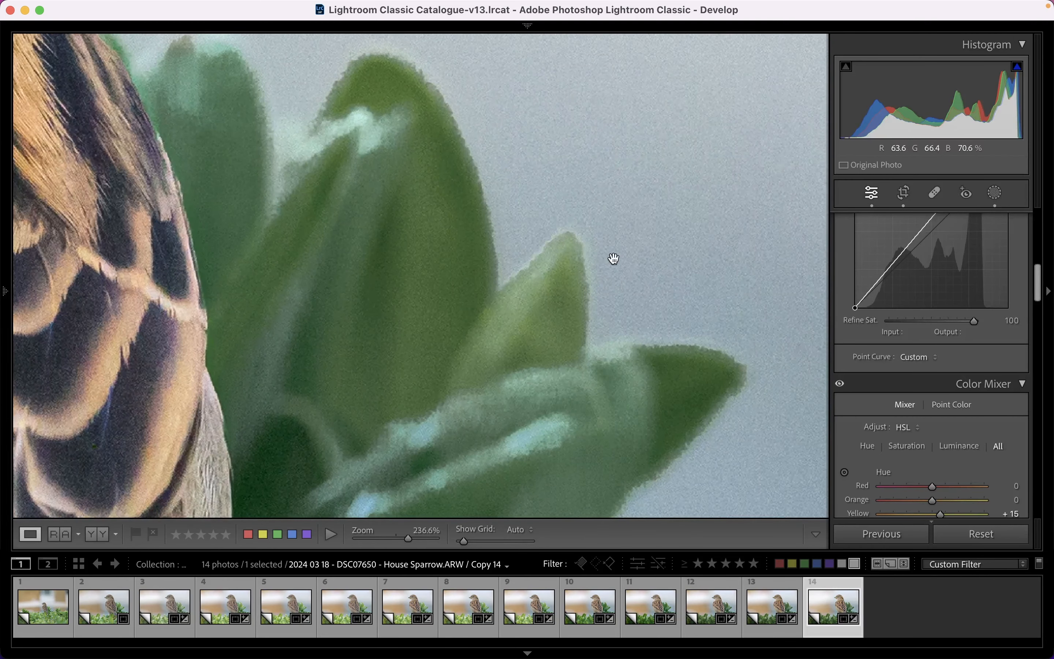
scroll(941, 378, "down", 5)
scroll(940, 376, "down", 3)
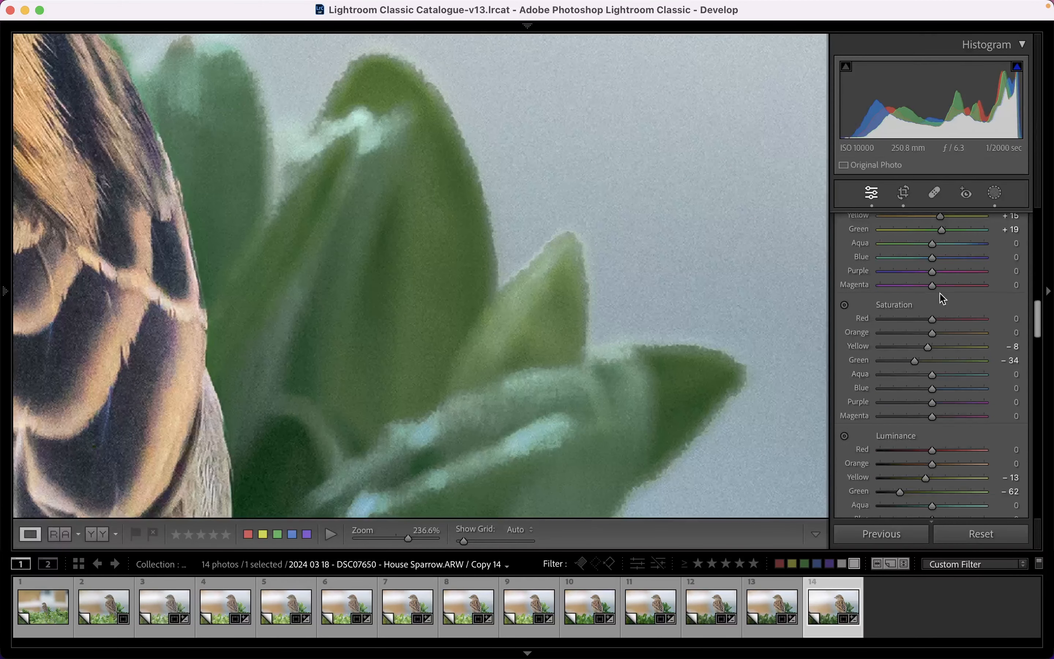
- Create a virtual copy and set its colour mixer Luminance to Green -16, Aqua -10 and Blue -8
right_click(819, 602)
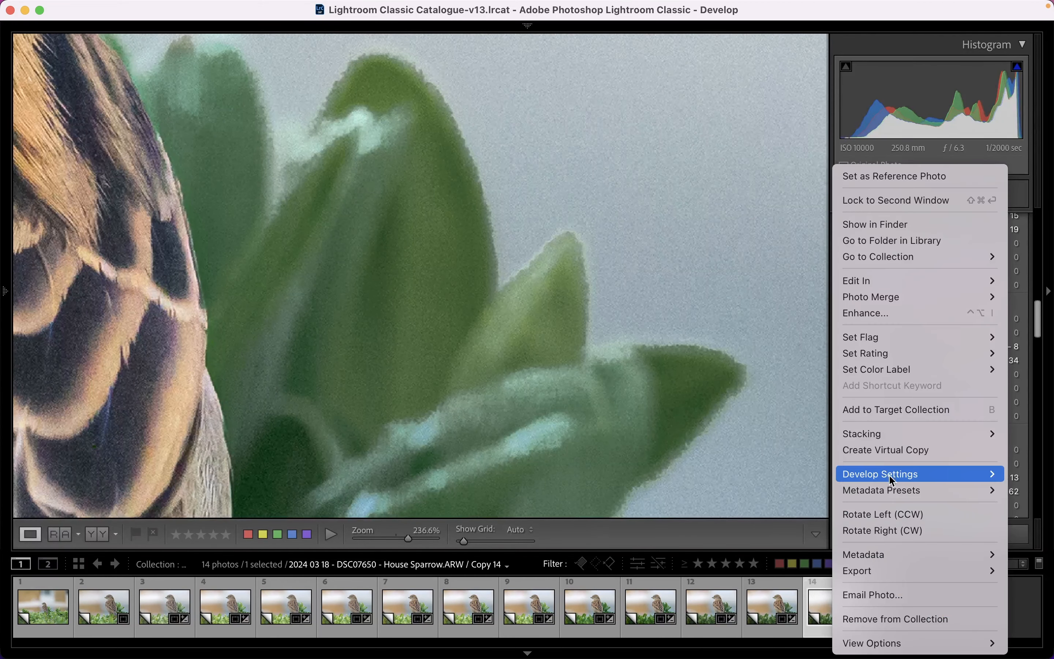
left_click(865, 459)
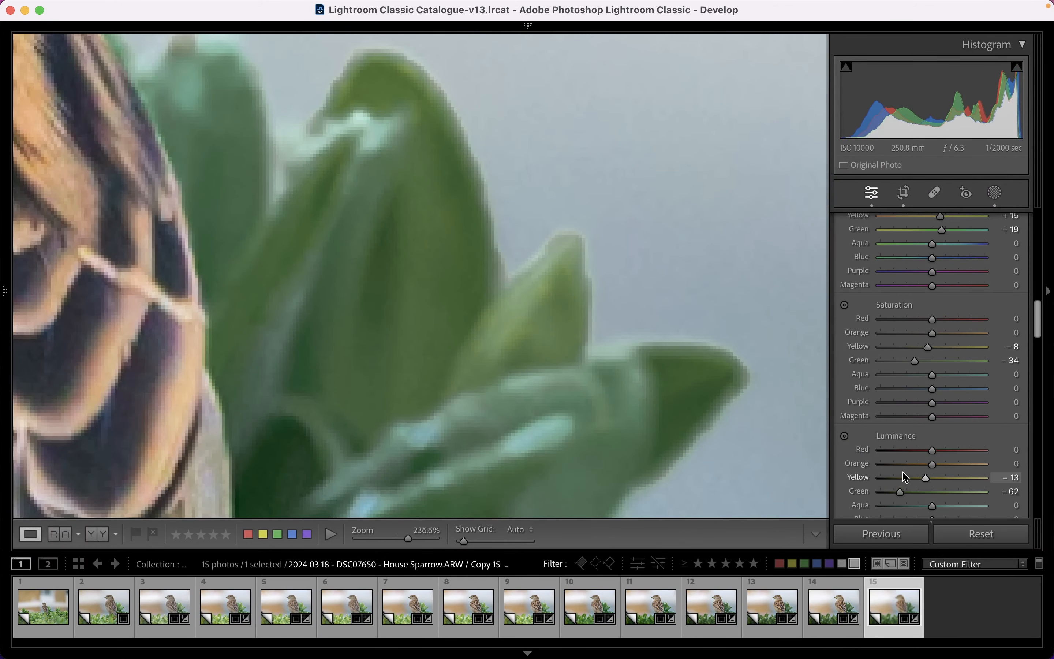
scroll(903, 483, "down", 1)
left_click_drag(903, 485, 933, 506)
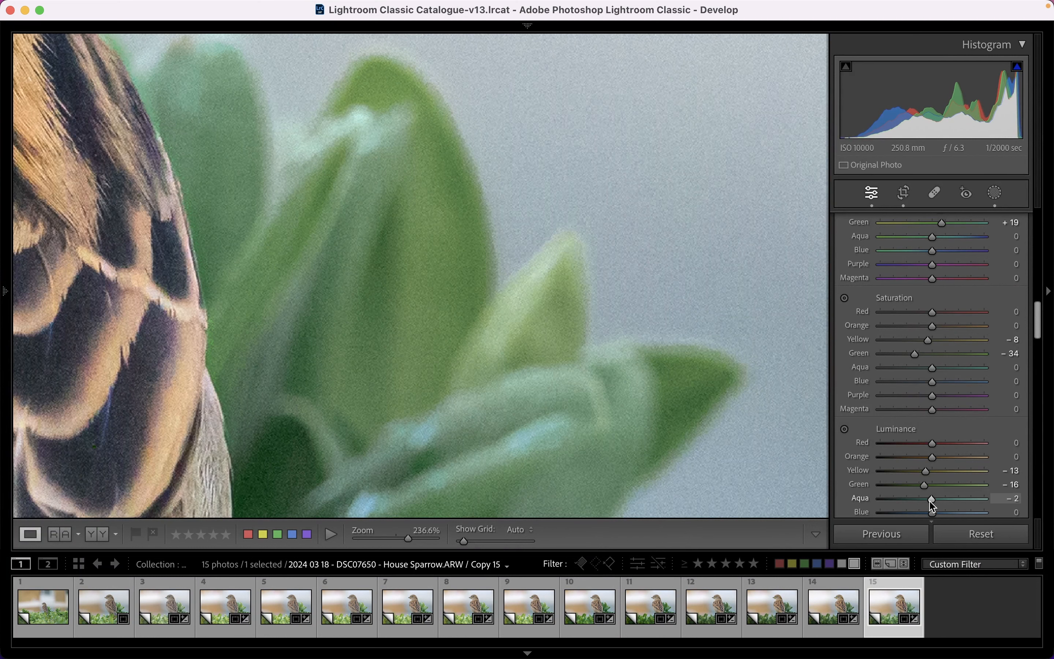
scroll(931, 505, "down", 1)
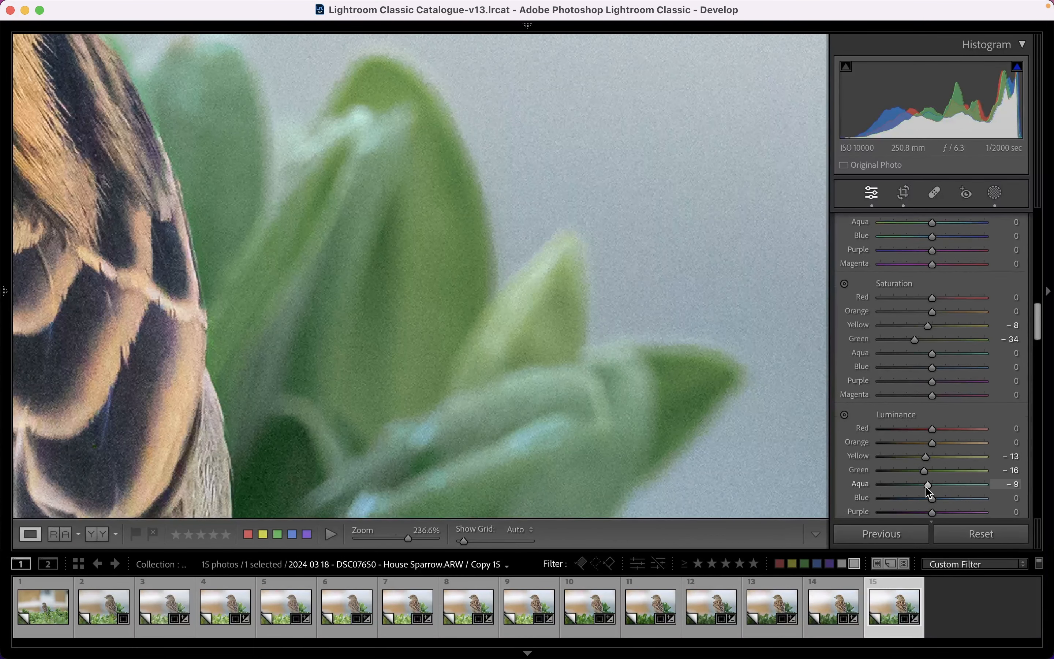
left_click_drag(930, 506, 933, 506)
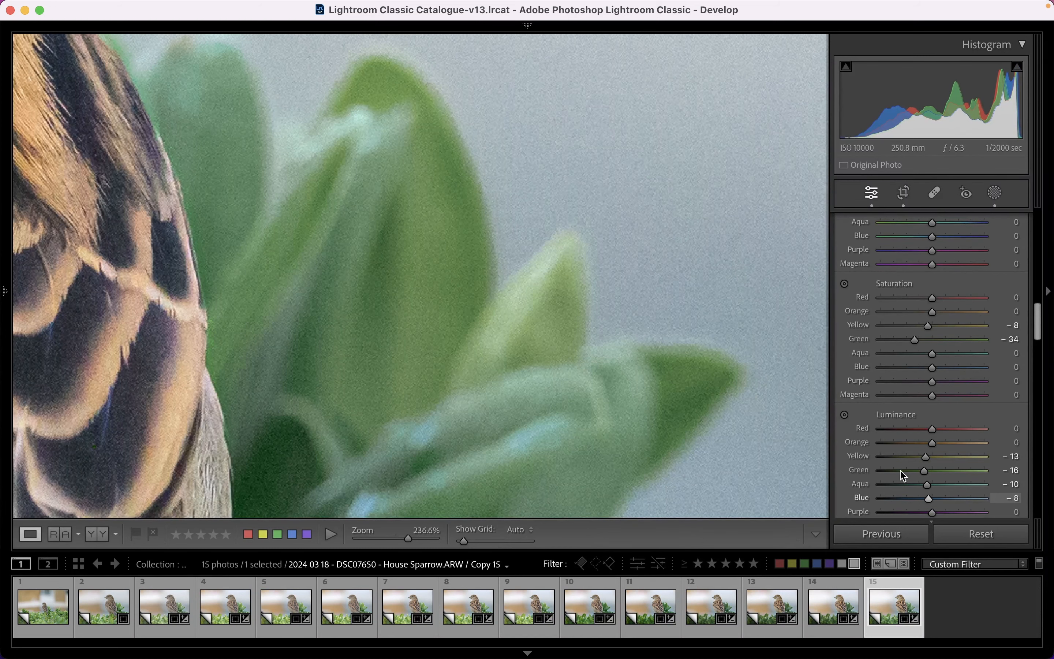
left_click(654, 317)
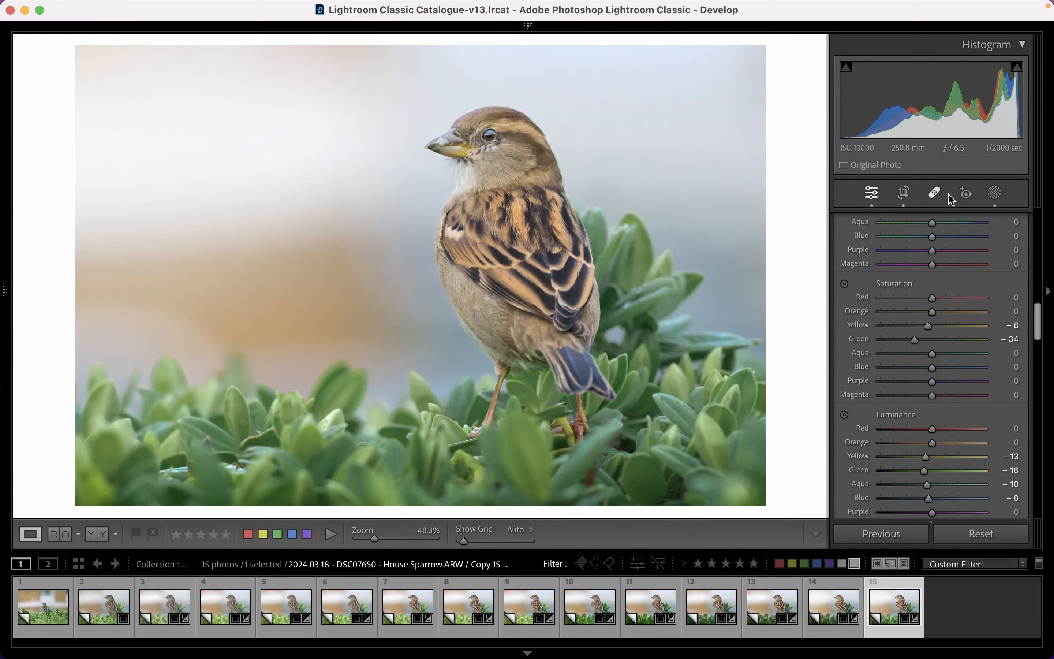
- Extend Mask 1's linear gradient over the foliage upward to about the middle of the sparrow's body
left_click(995, 192)
left_click(700, 137)
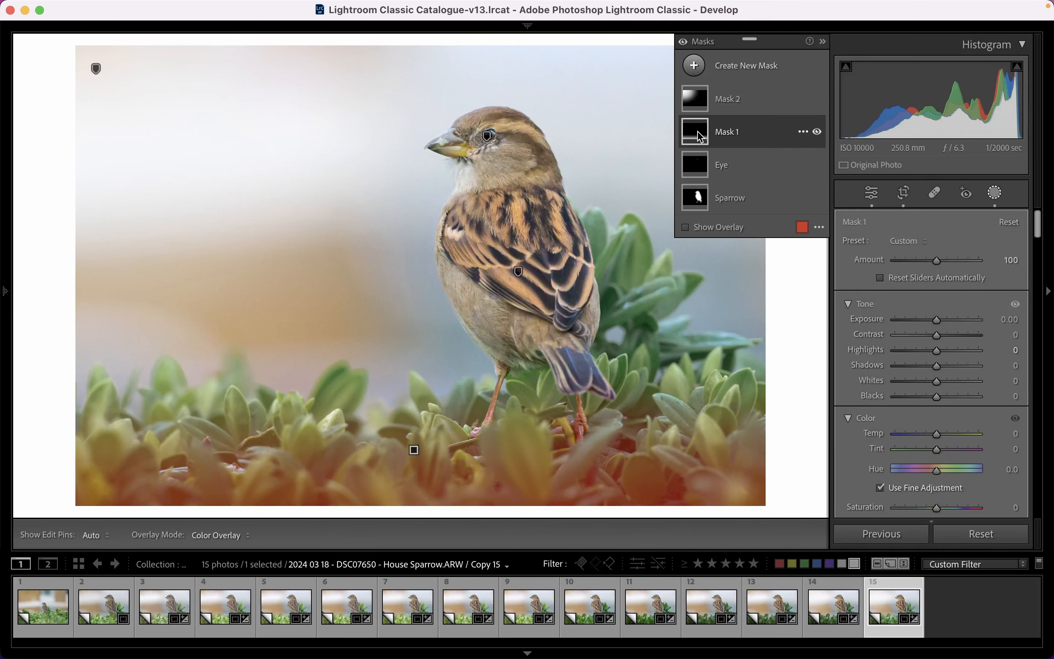
left_click_drag(414, 347, 415, 290)
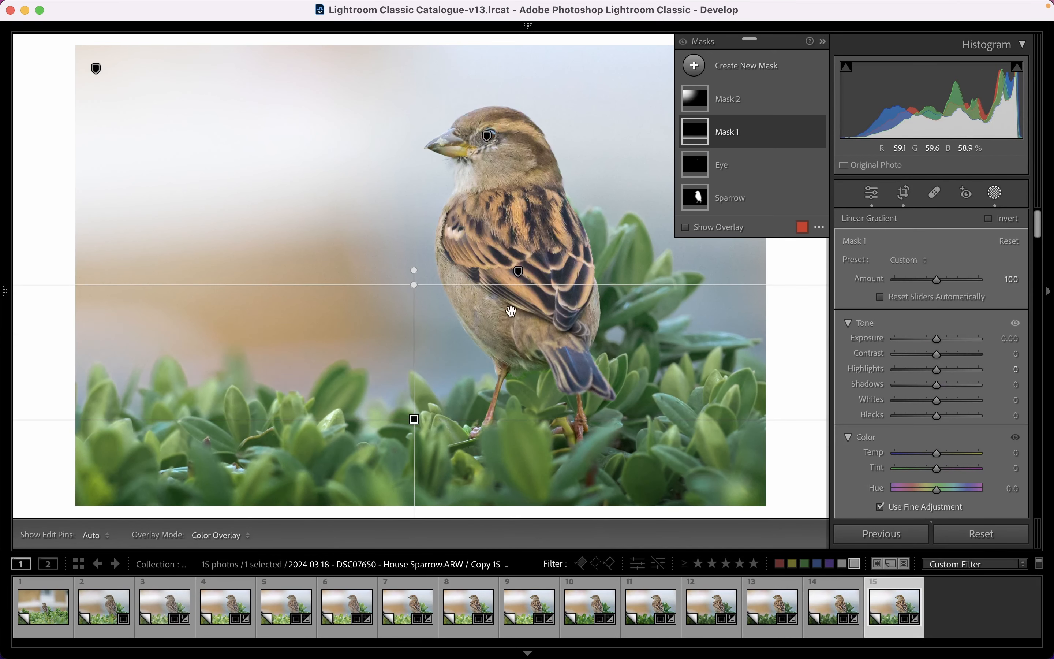
- Darken the foliage within Mask 1's linear gradient by setting Exposure to -0.71
scroll(964, 398, "down", 3)
scroll(961, 398, "up", 2)
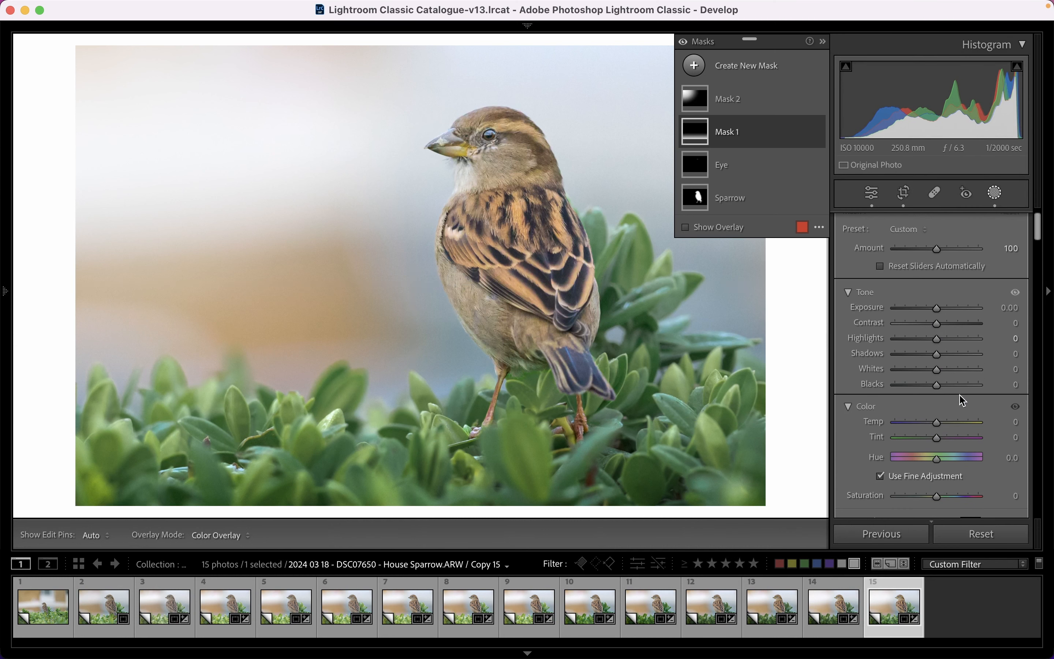
left_click_drag(938, 308, 932, 311)
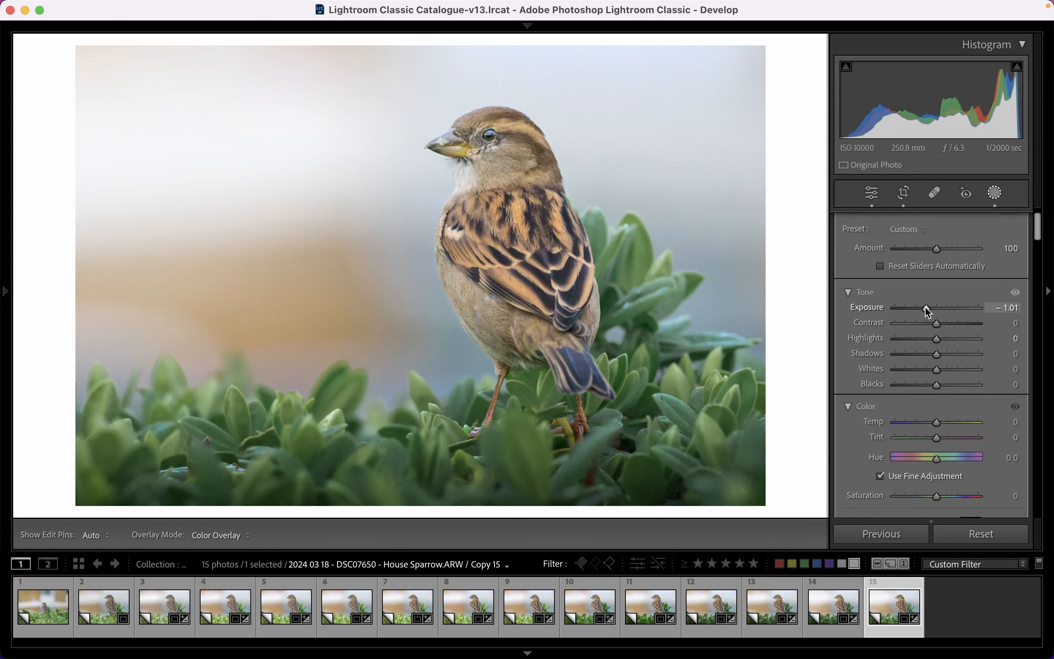
left_click_drag(930, 311, 929, 307)
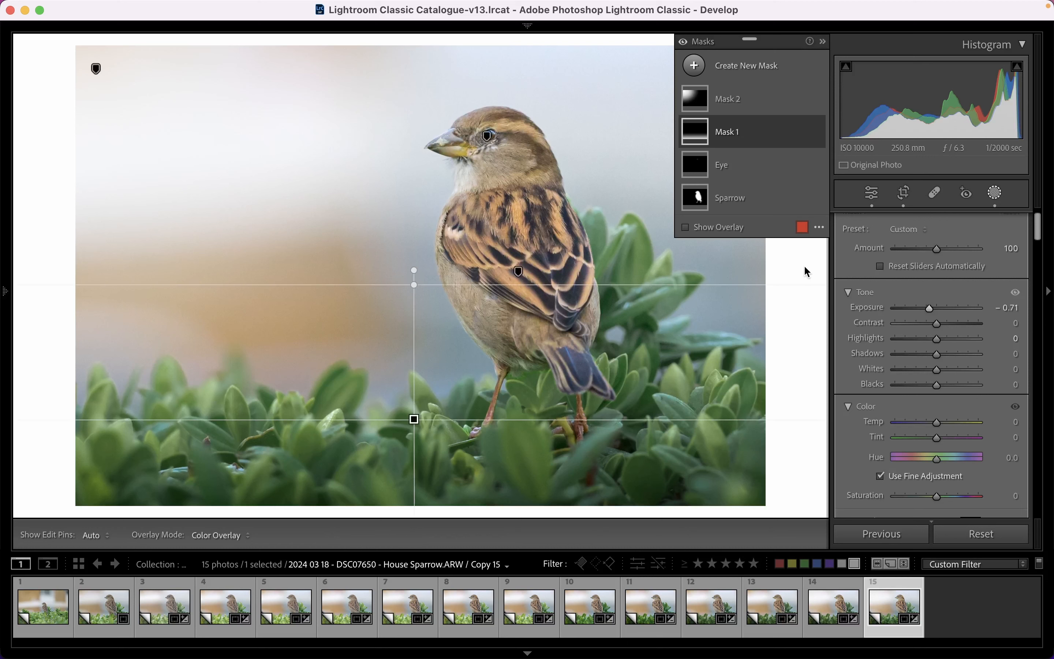
scroll(814, 267, "up", 2)
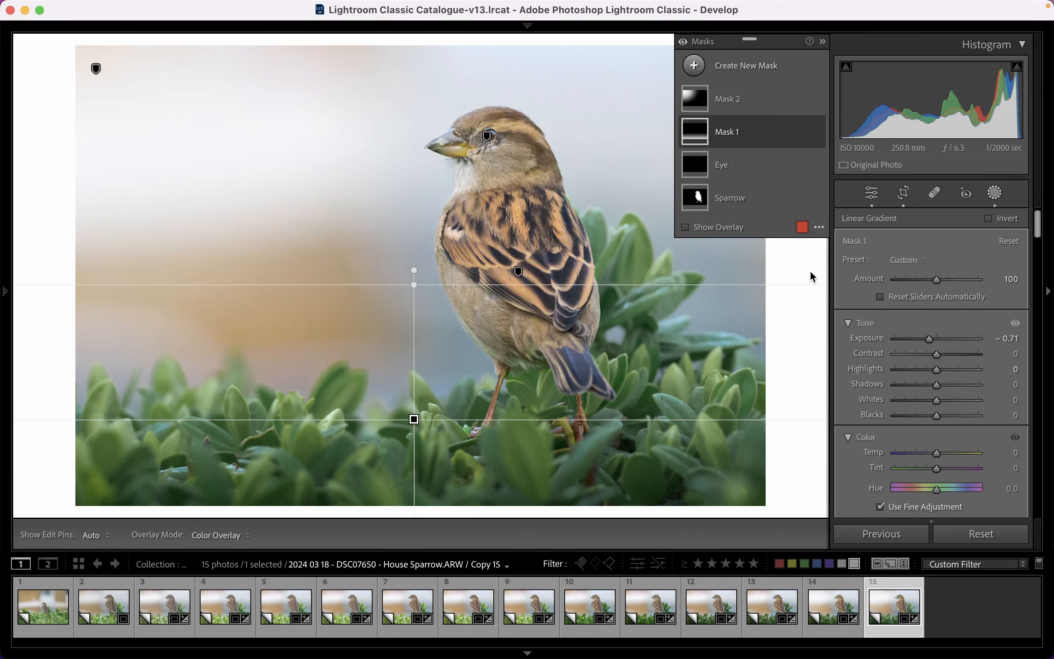
scroll(908, 379, "down", 5)
scroll(912, 380, "down", 1)
- Create another virtual copy and shape its point tone curve into an S-curve with points at 157/201 and 60/60
right_click(903, 608)
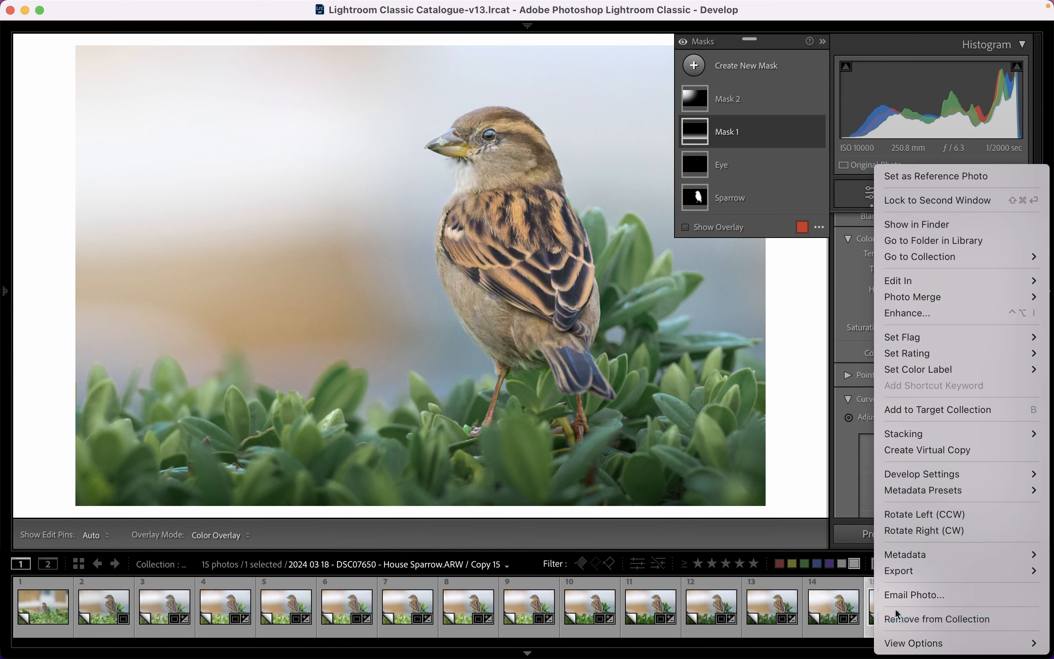
left_click(939, 451)
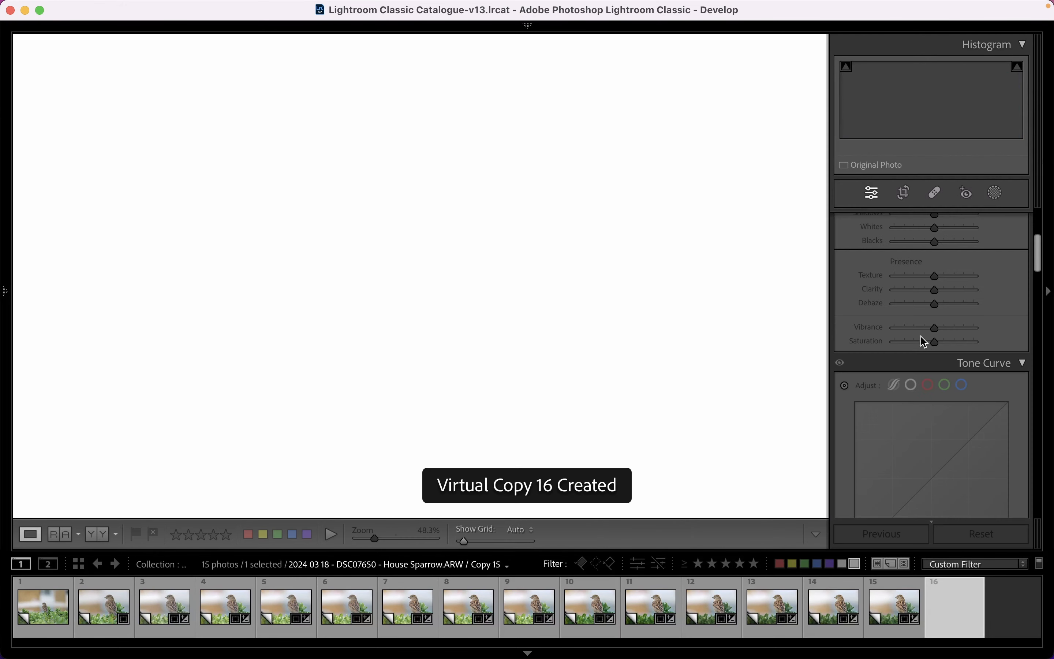
scroll(921, 346, "down", 2)
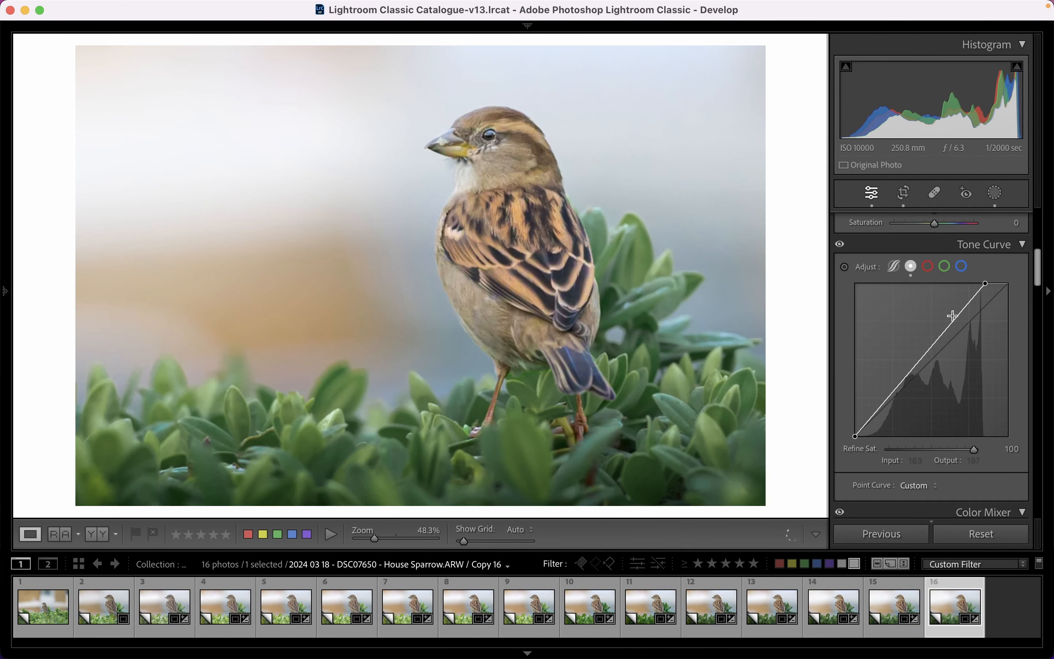
left_click_drag(957, 315, 951, 315)
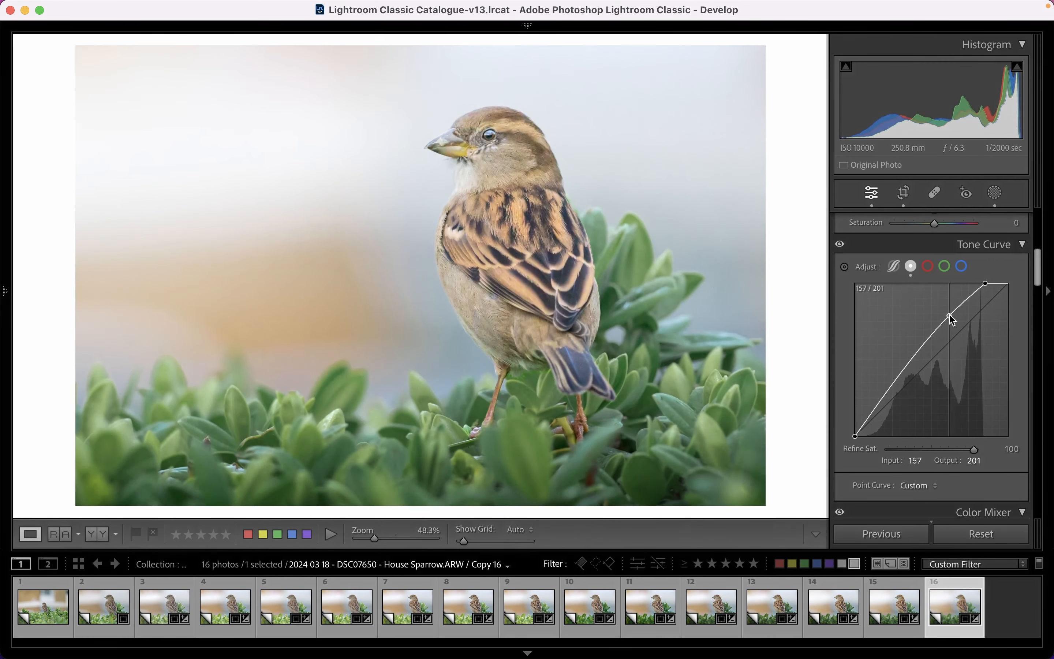
left_click_drag(885, 395, 891, 398)
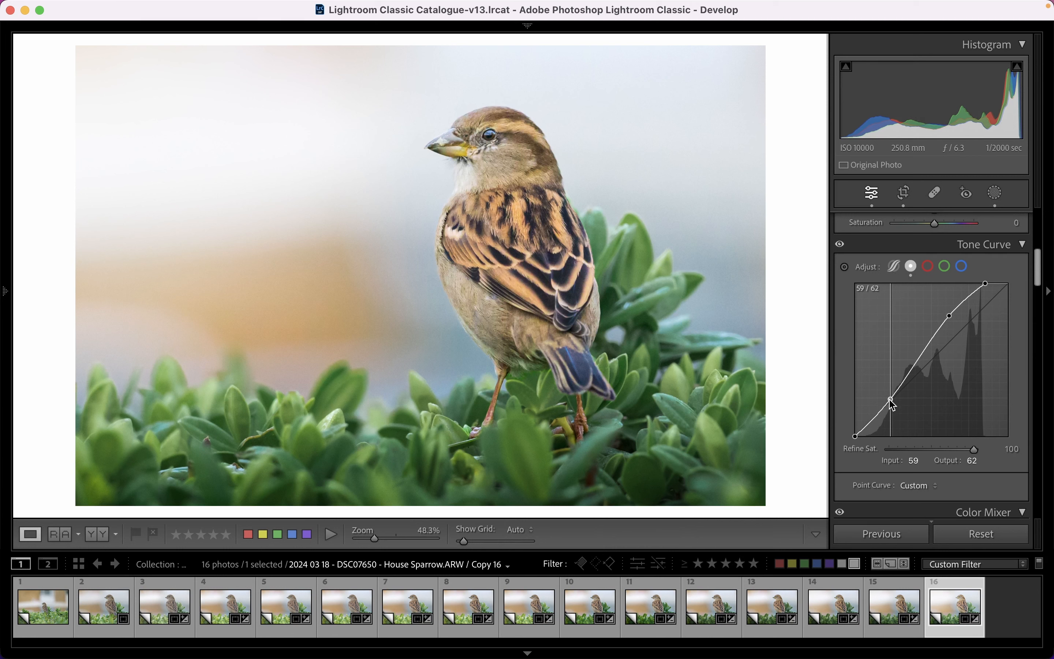
left_click_drag(890, 400, 891, 401)
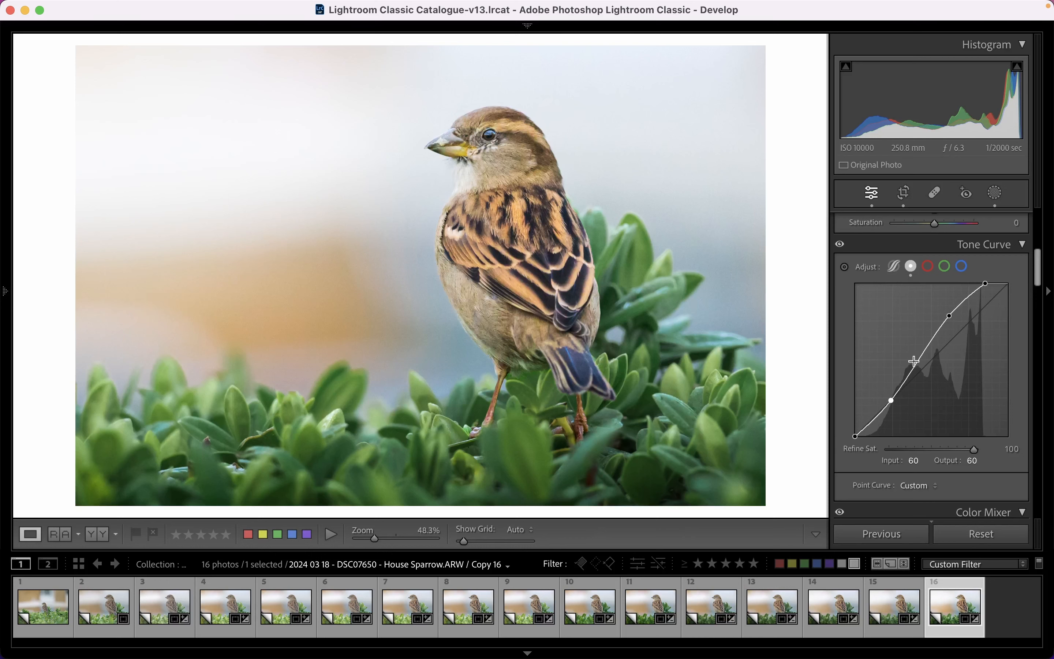